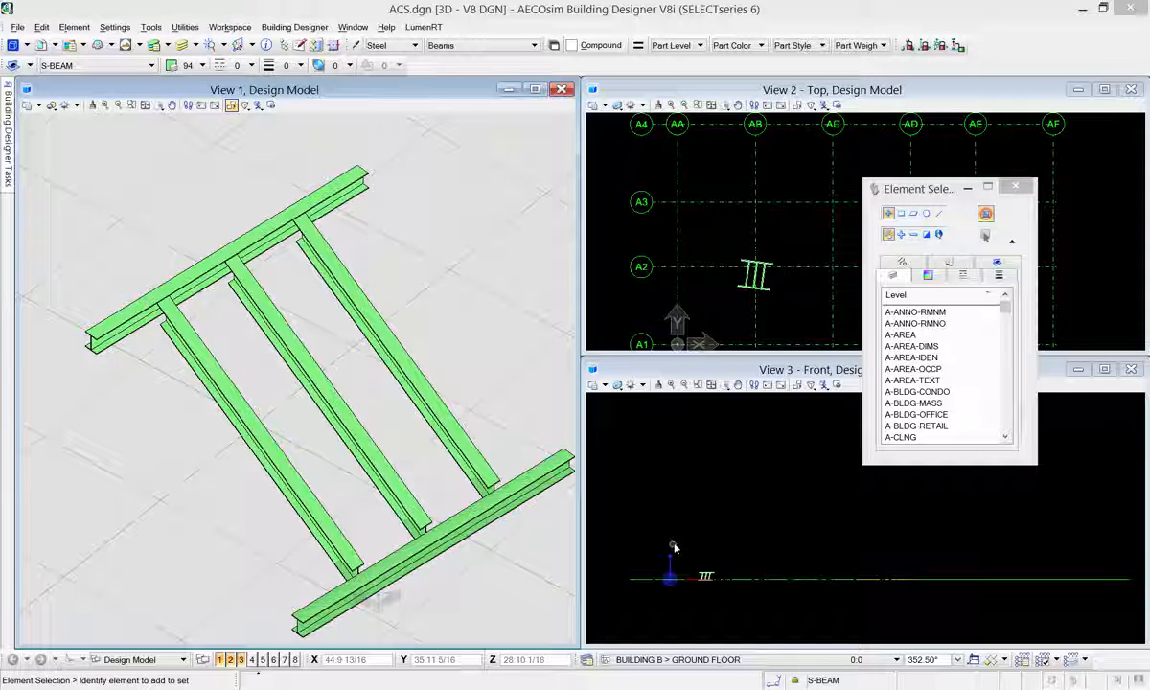
Detach the Primary Tools toolbar and float it over View 1.
{"action": "left_click", "coordinate": [698, 384]}
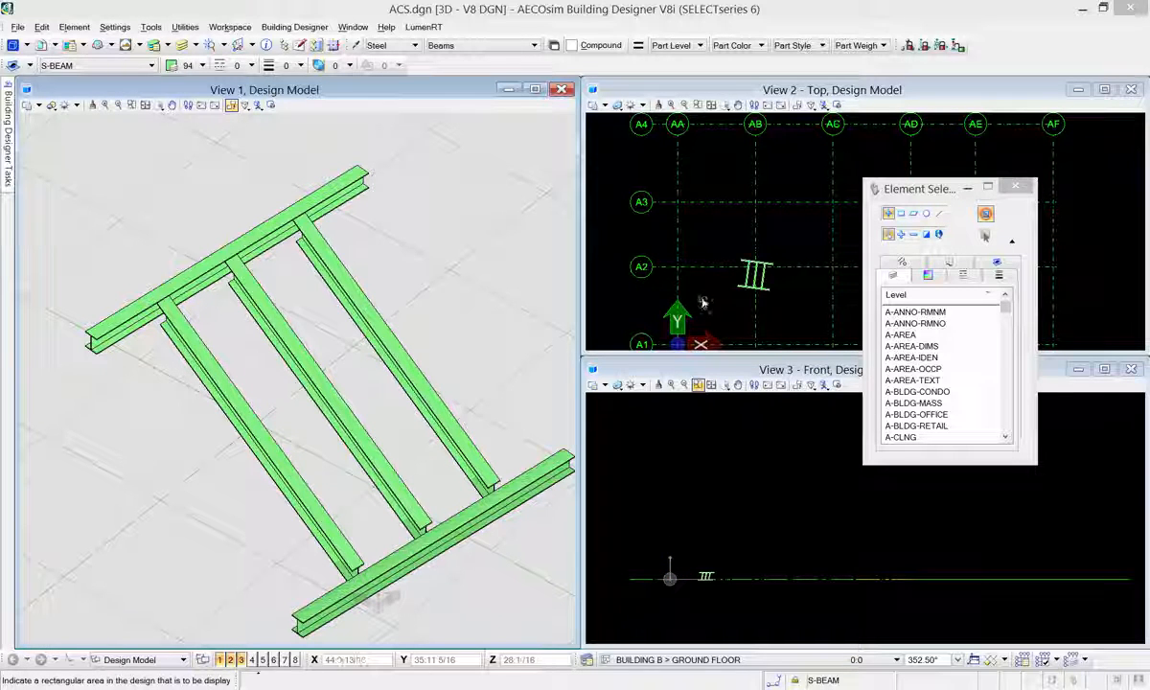
{"action": "right_click", "coordinate": [369, 565]}
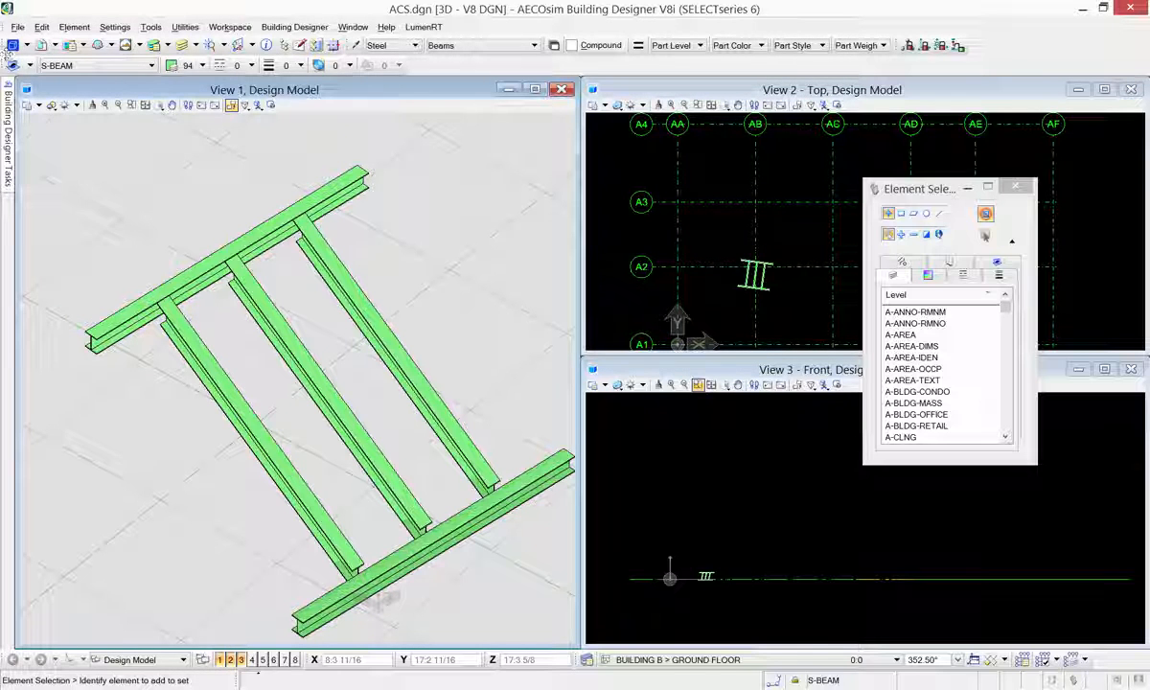
{"action": "left_click_drag", "start_coordinate": [4, 46], "coordinate": [75, 120]}
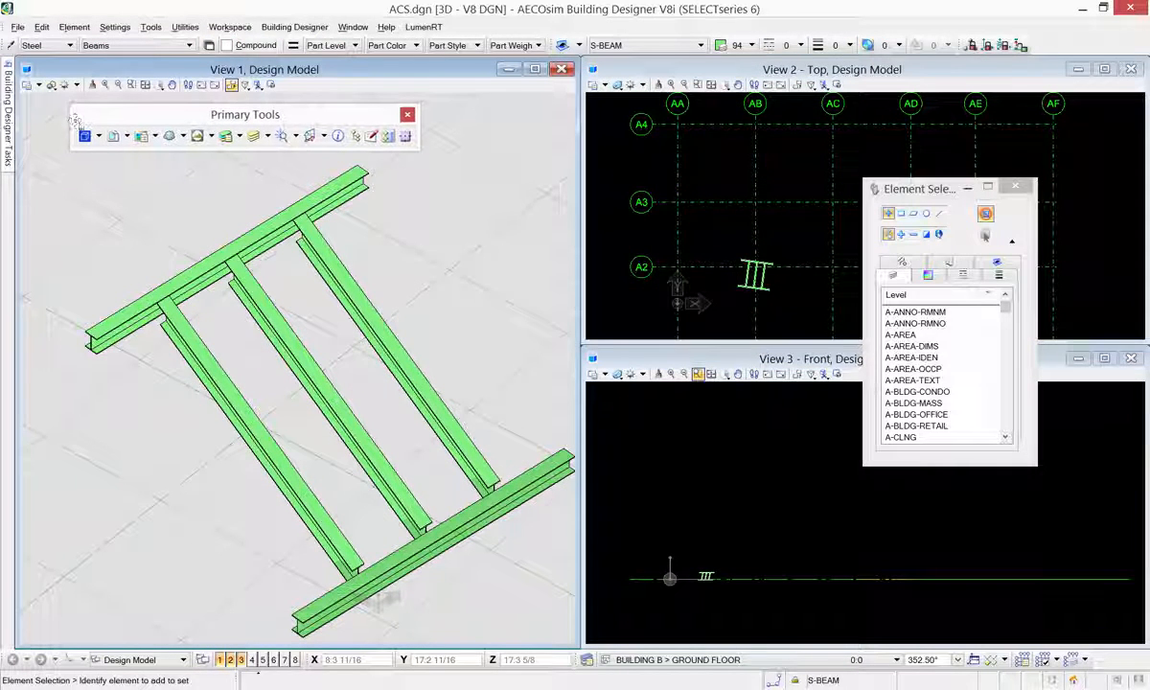
Create a new auxiliary coordinate system named Inclined.
{"action": "left_click", "coordinate": [315, 139]}
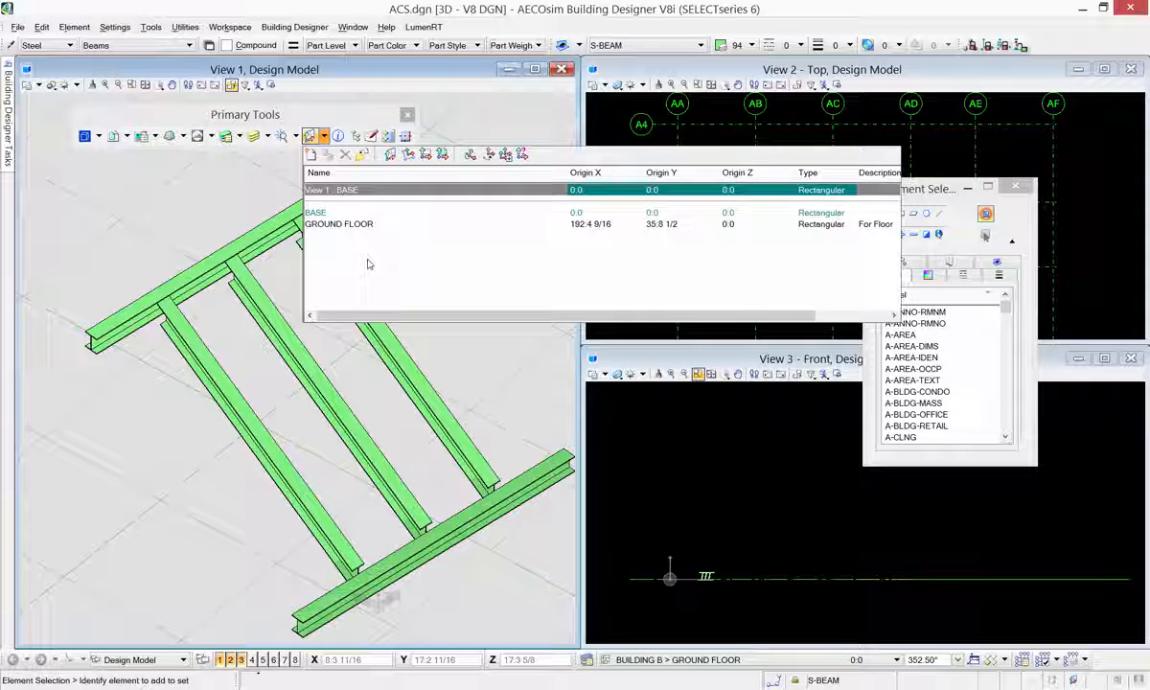
{"action": "left_click", "coordinate": [310, 155]}
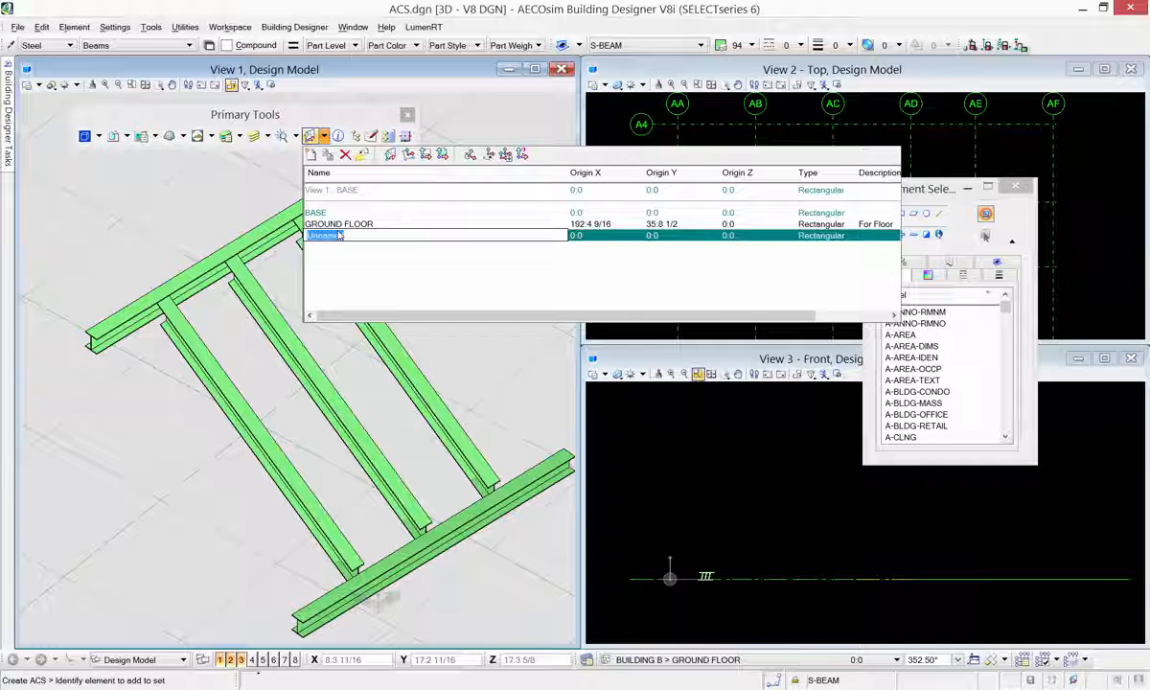
{"action": "type", "text": "F"}
{"action": "type", "text": "nclined"}
{"action": "key", "text": "Return"}
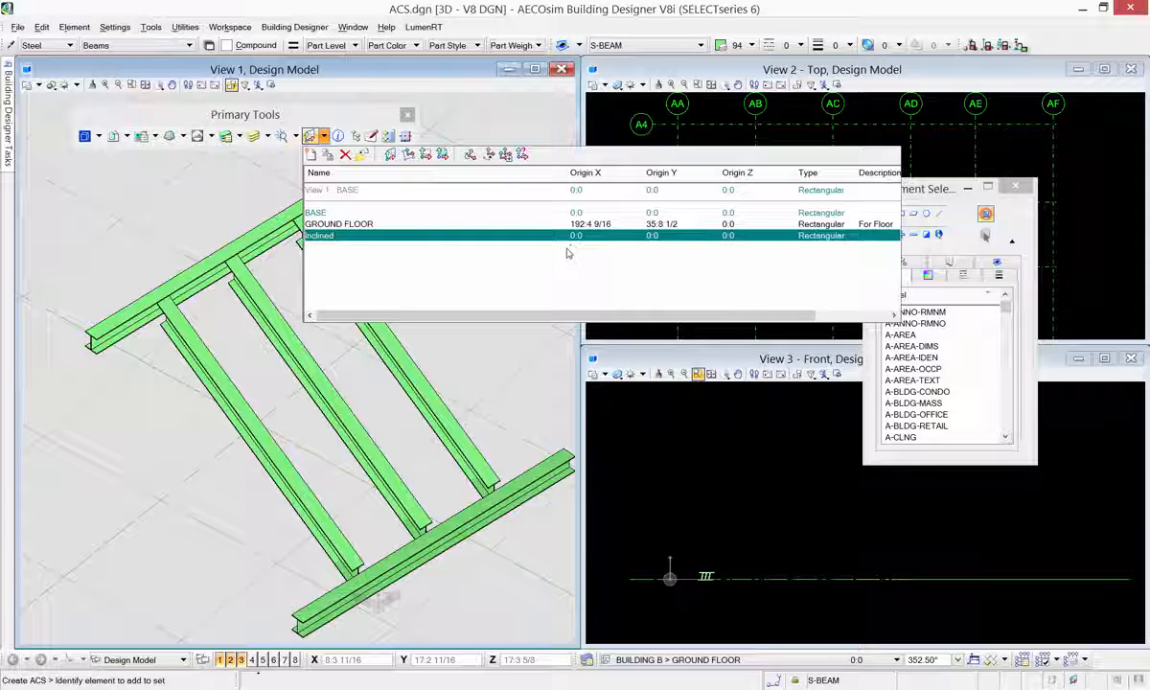
Set the Inclined ACS's Origin Z to 20 and make it the active coordinate system in all views.
{"action": "left_click", "coordinate": [730, 236]}
{"action": "type", "text": "20"}
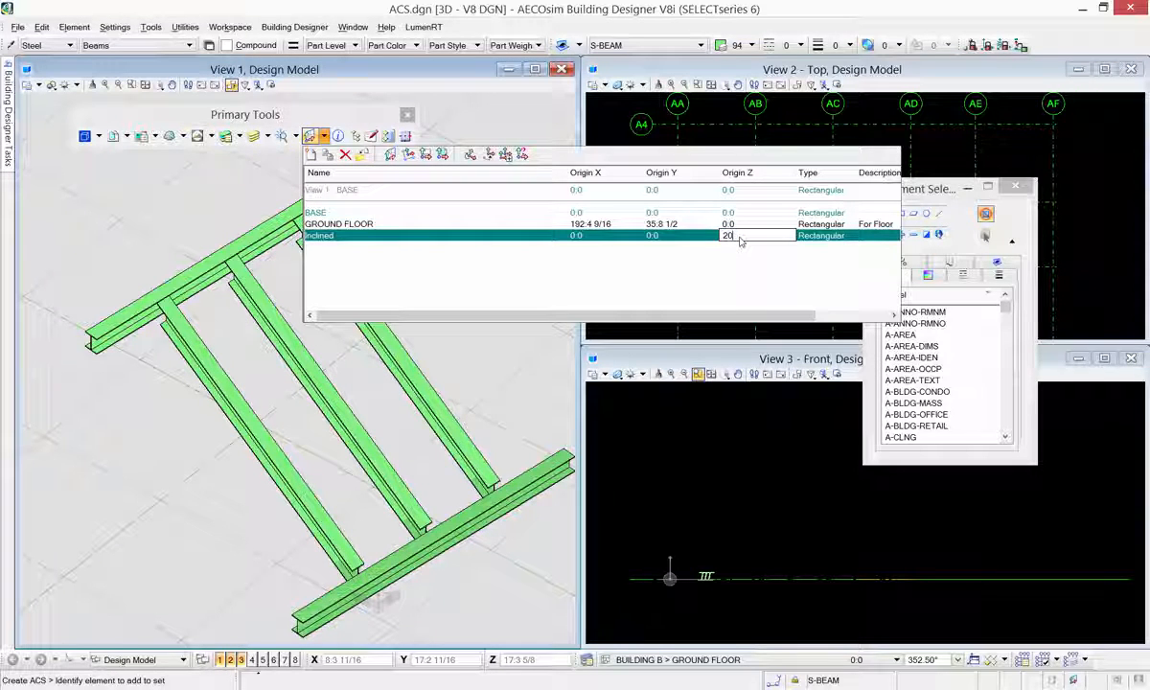
{"action": "key", "text": "Return"}
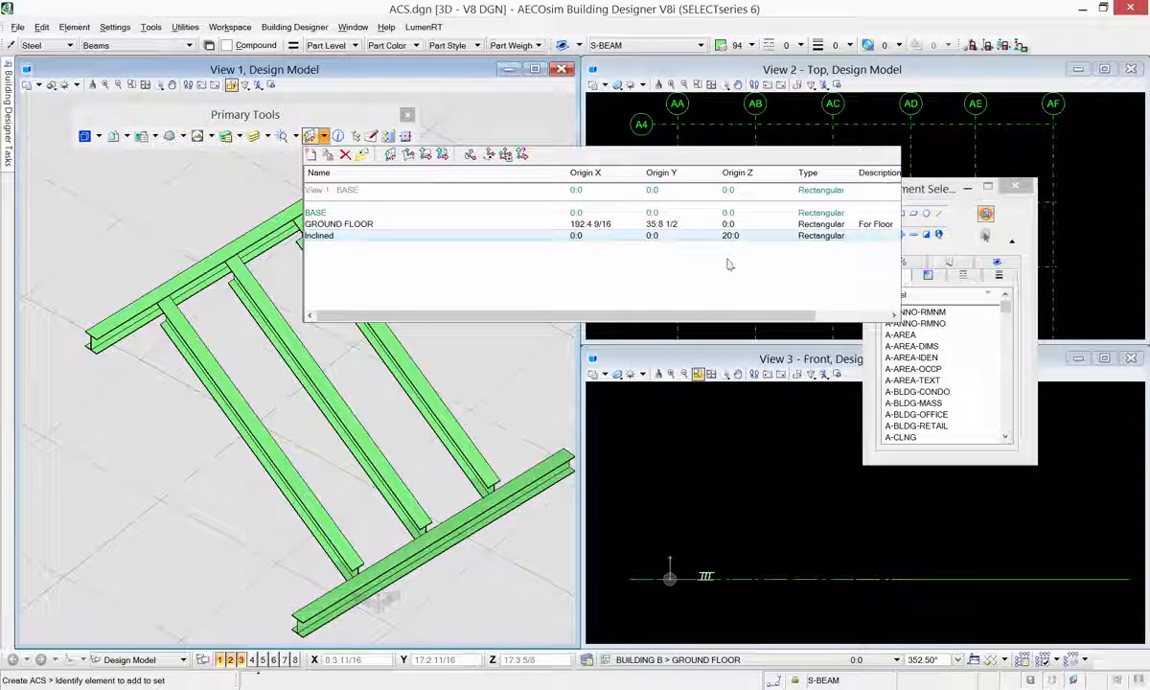
{"action": "right_click", "coordinate": [436, 242]}
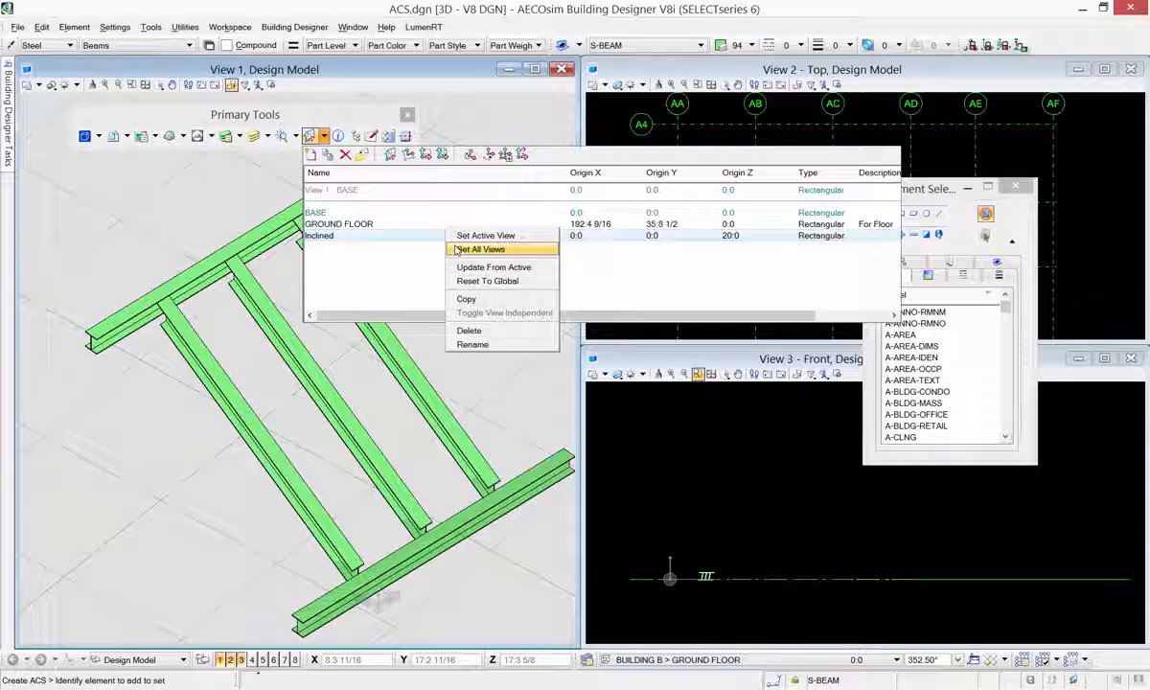
{"action": "left_click", "coordinate": [470, 249]}
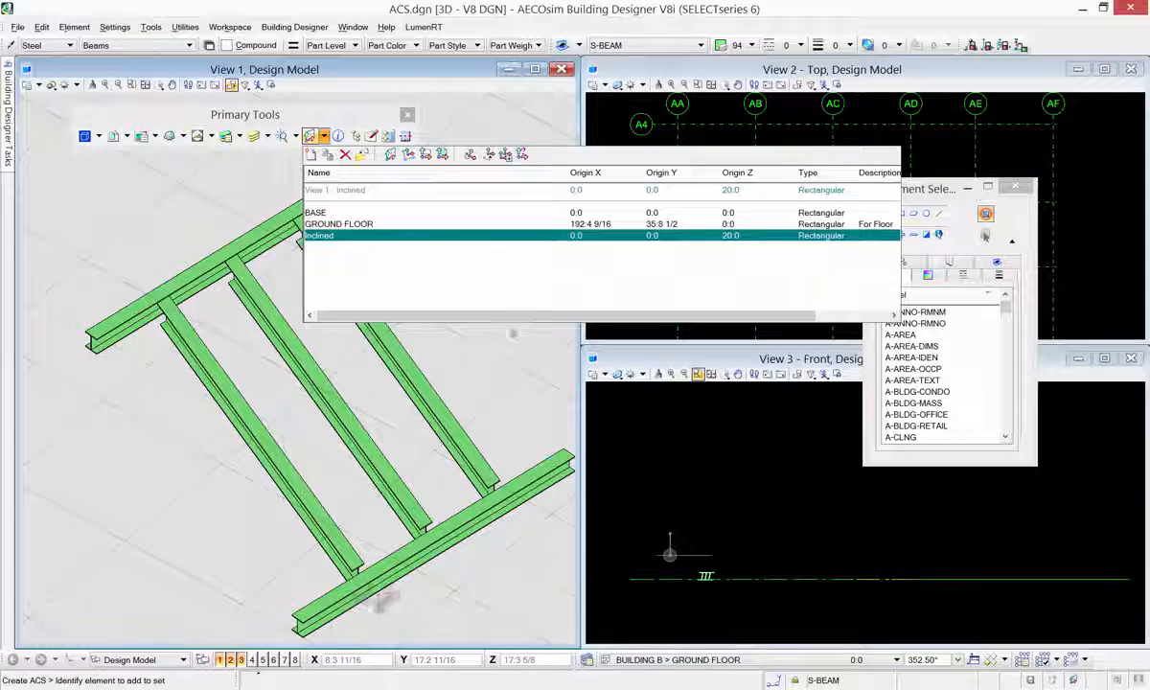
Switch the active coordinate system back to BASE in all views.
{"action": "left_click", "coordinate": [638, 558]}
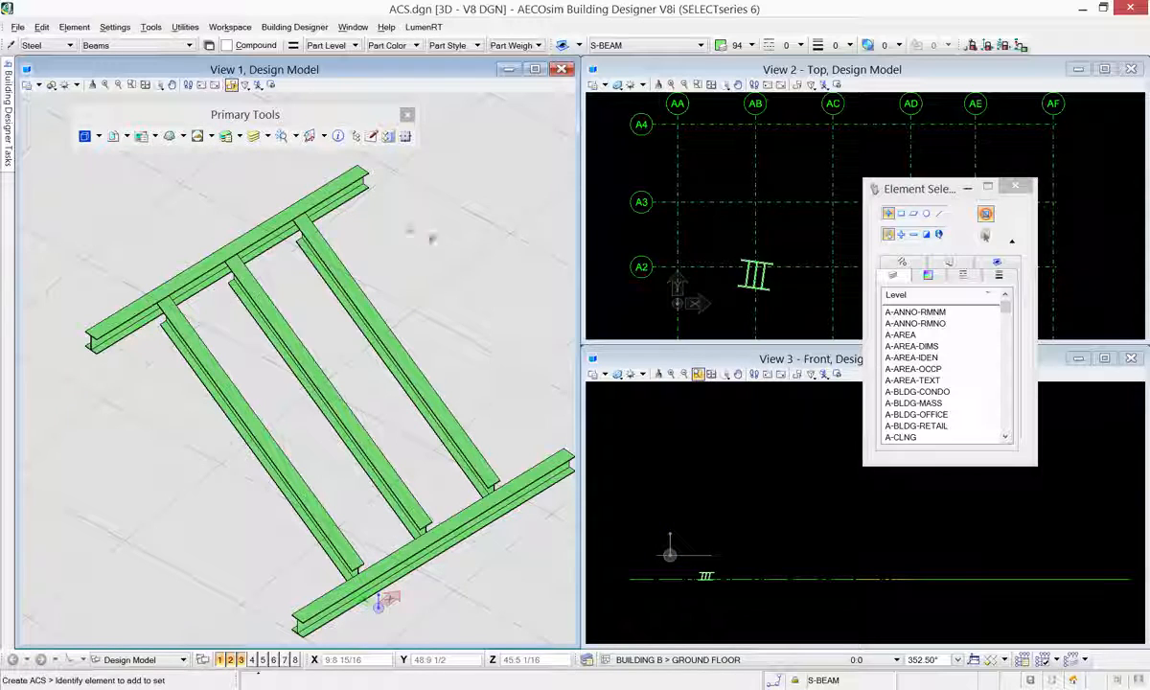
{"action": "left_click", "coordinate": [324, 136]}
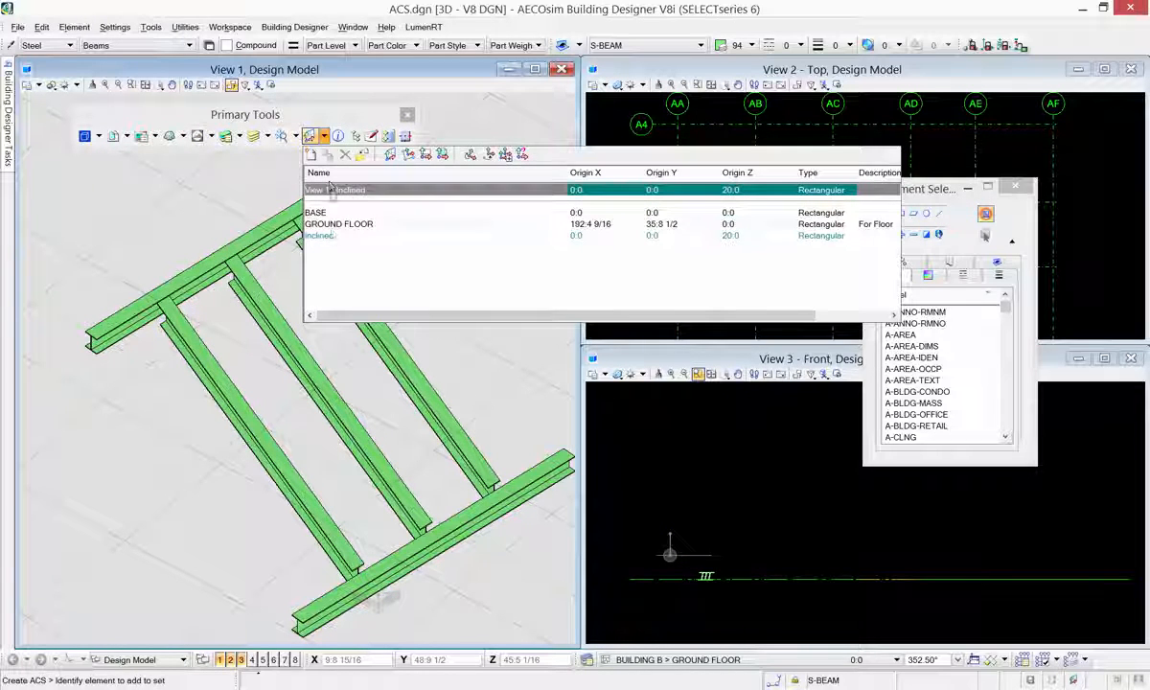
{"action": "left_click", "coordinate": [320, 235]}
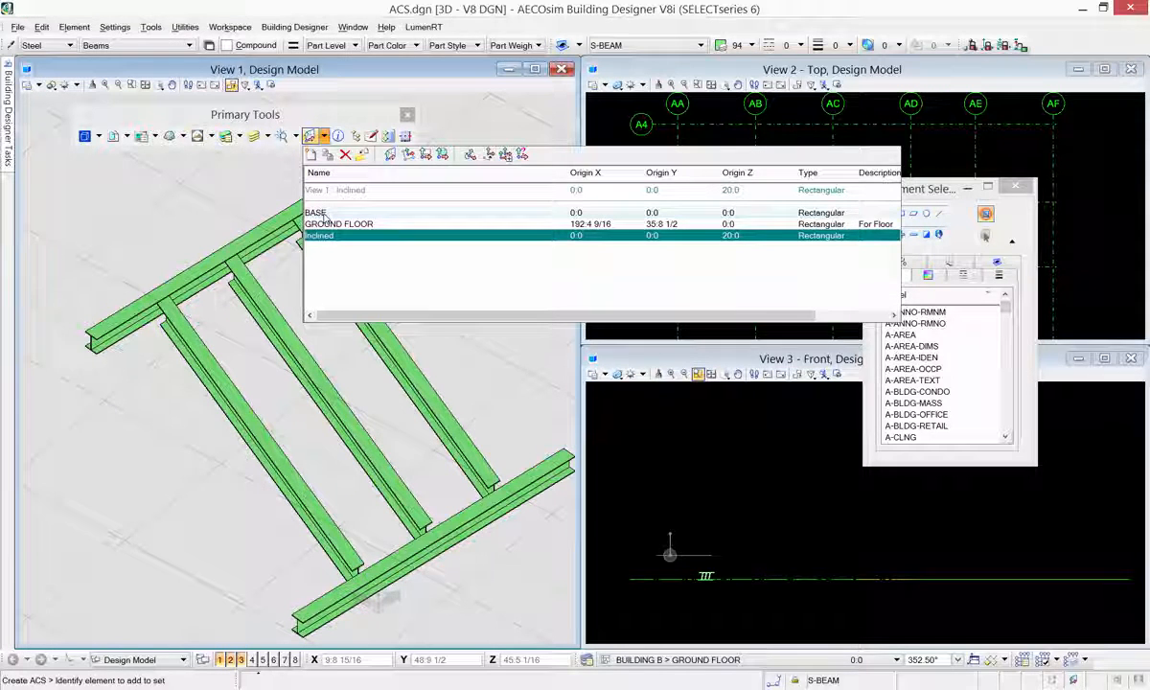
{"action": "left_click", "coordinate": [323, 213]}
{"action": "double_click", "coordinate": [323, 214]}
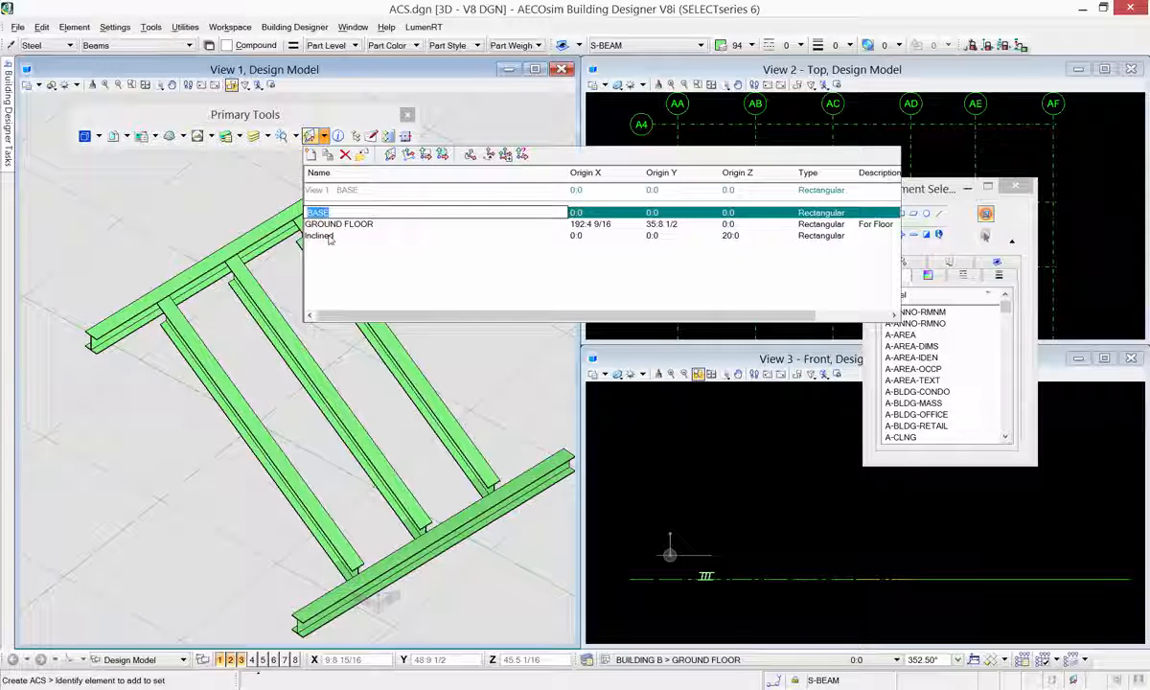
{"action": "left_click", "coordinate": [340, 215]}
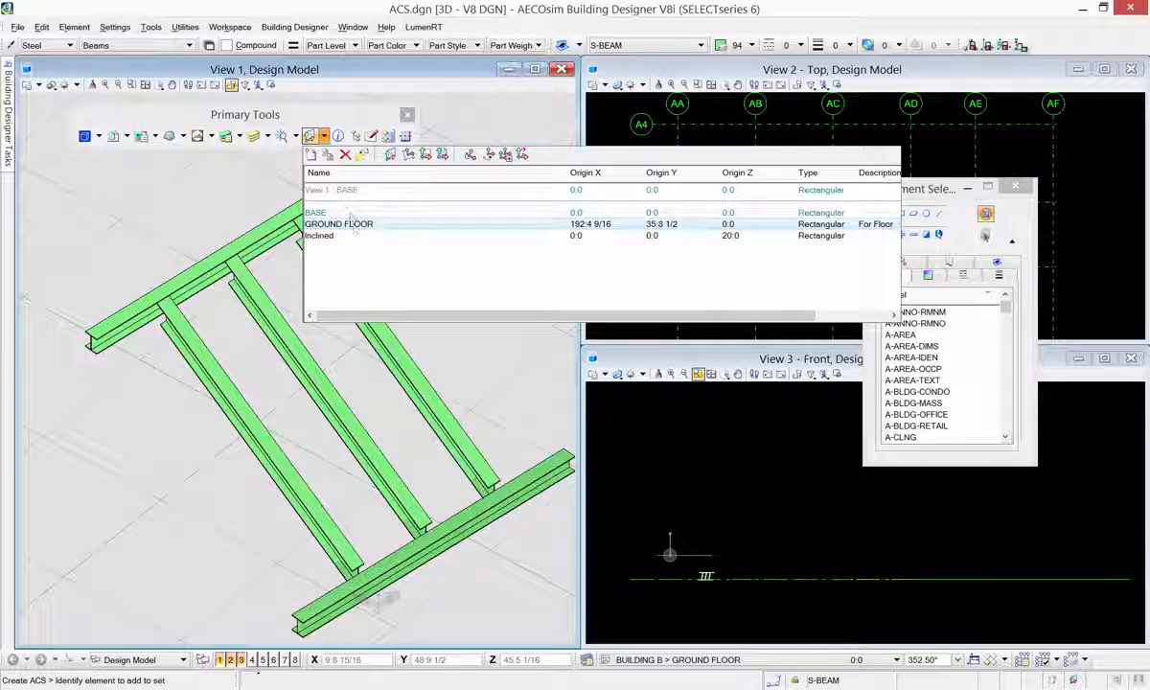
{"action": "right_click", "coordinate": [352, 216]}
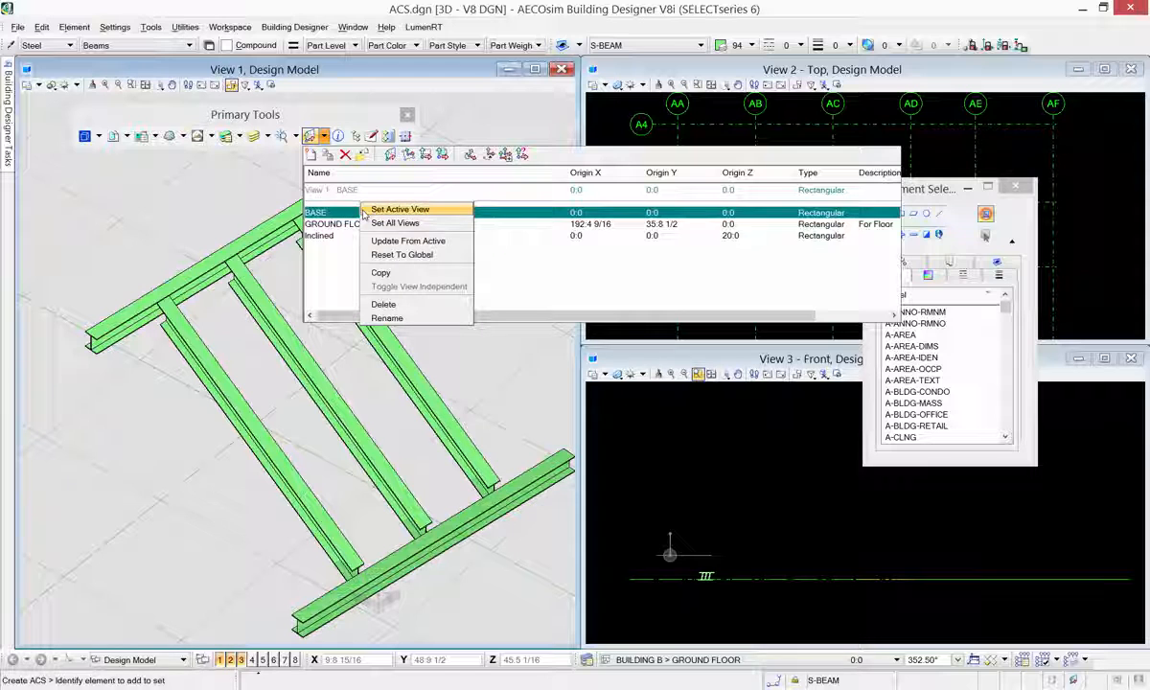
{"action": "left_click", "coordinate": [368, 222]}
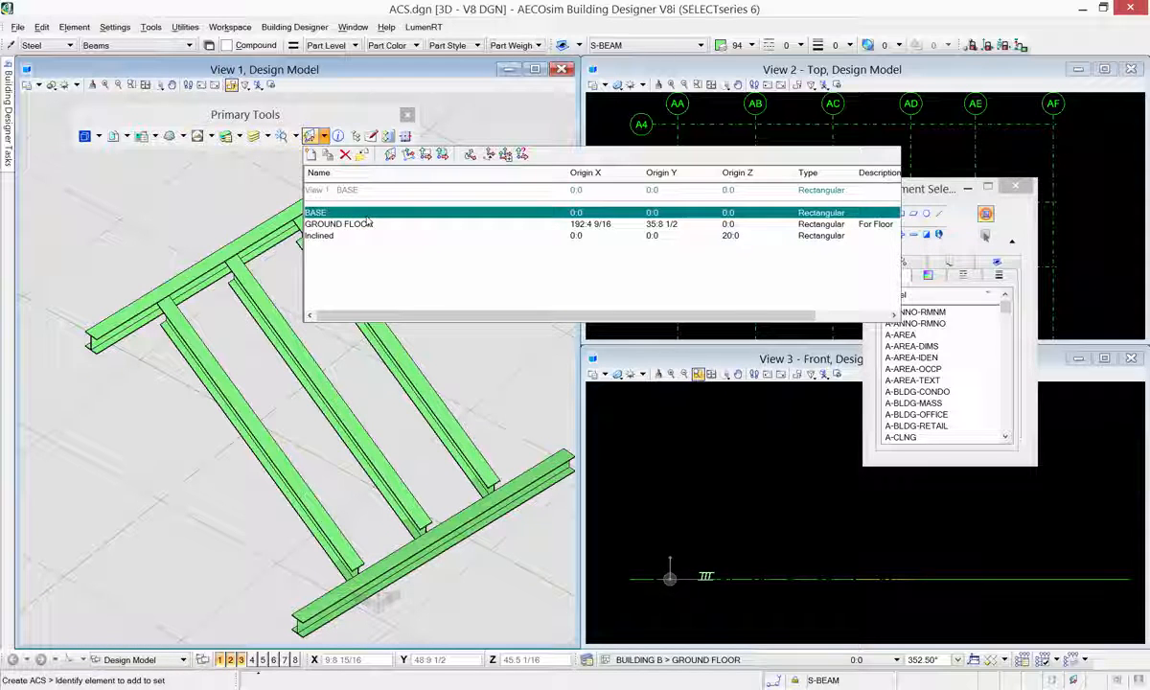
Define a rectangular ACS by face on the middle sloped beam's top face in View 1 using Nearest snap, with Y along the beam.
{"action": "left_click", "coordinate": [365, 223]}
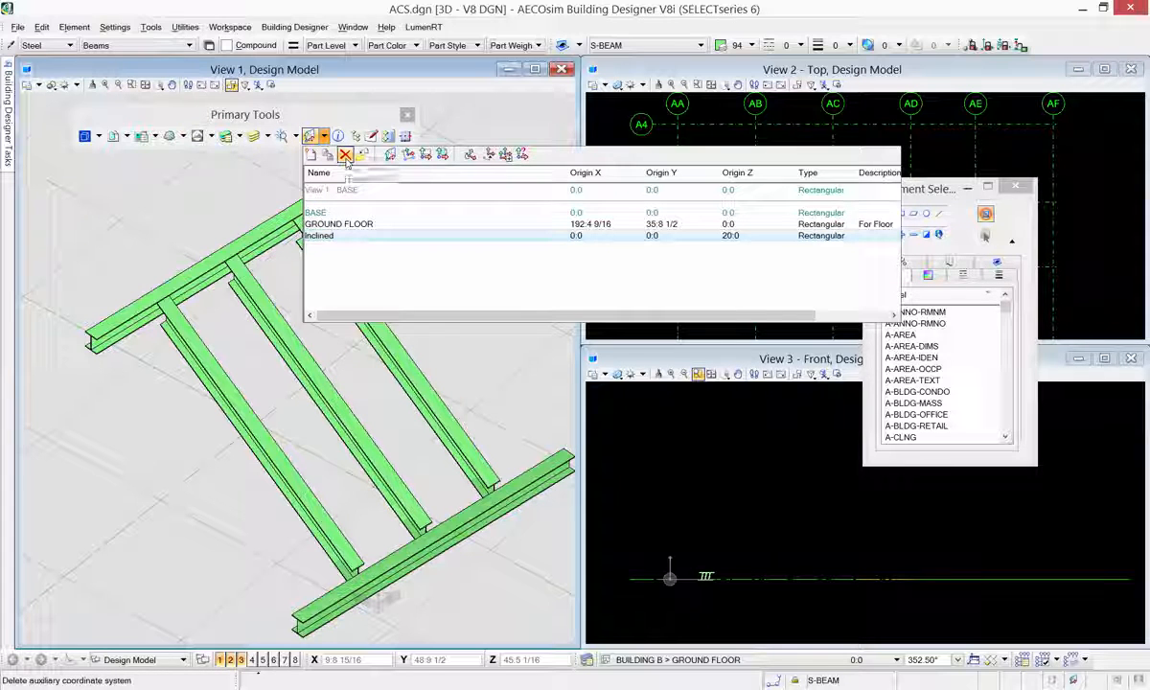
{"action": "left_click", "coordinate": [389, 154]}
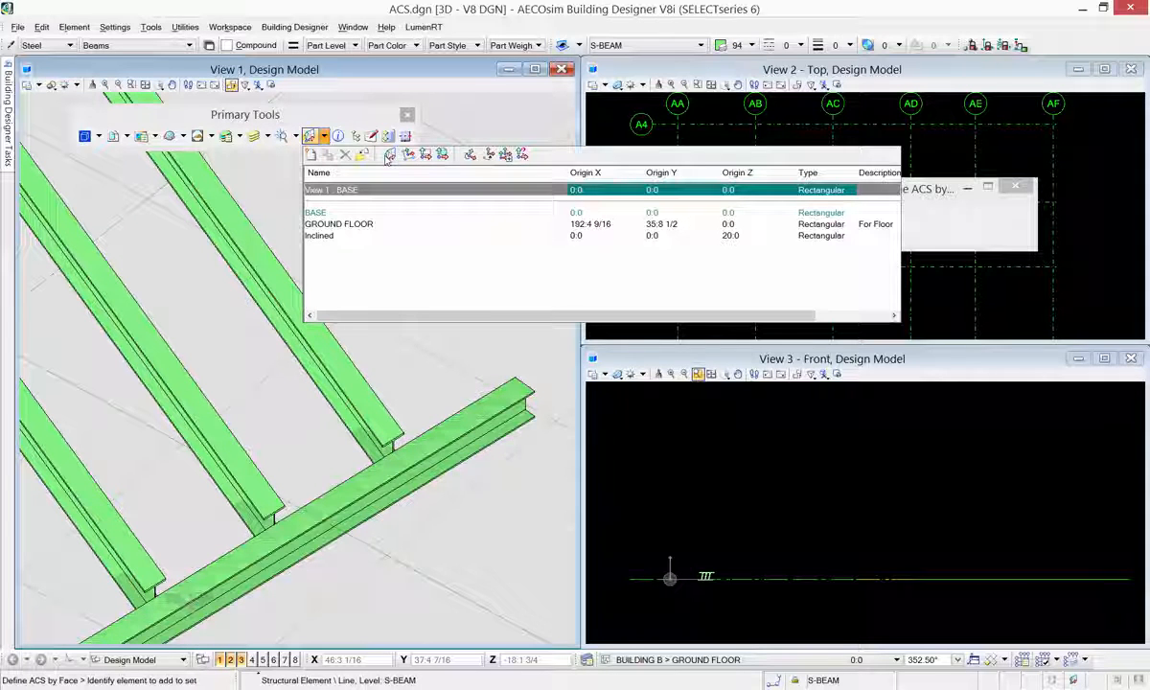
{"action": "left_click", "coordinate": [388, 156]}
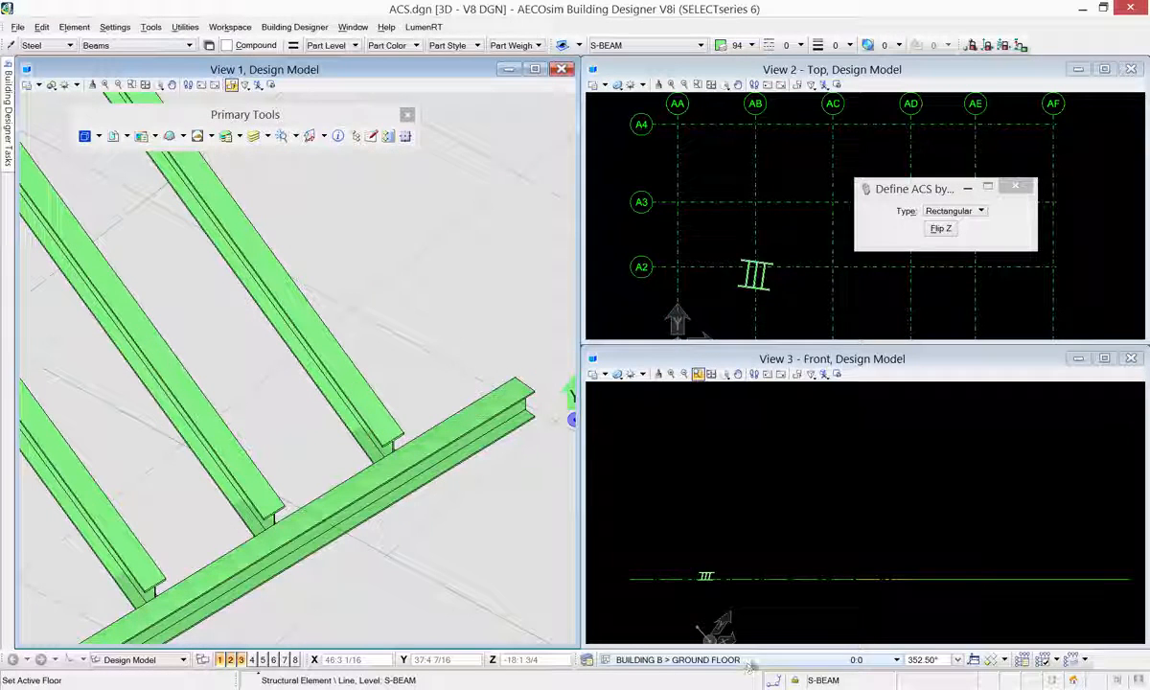
{"action": "right_click", "coordinate": [789, 628], "text": "shift"}
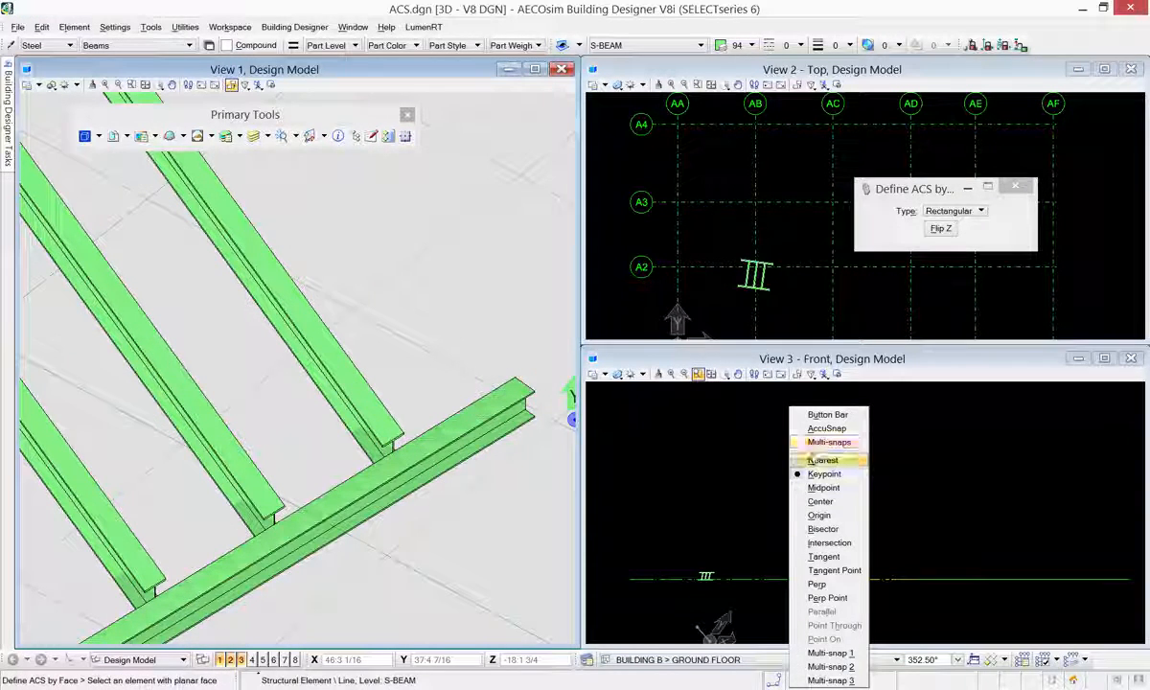
{"action": "left_click", "coordinate": [822, 460]}
{"action": "scroll", "coordinate": [228, 447], "scroll_direction": "up", "scroll_amount": 4}
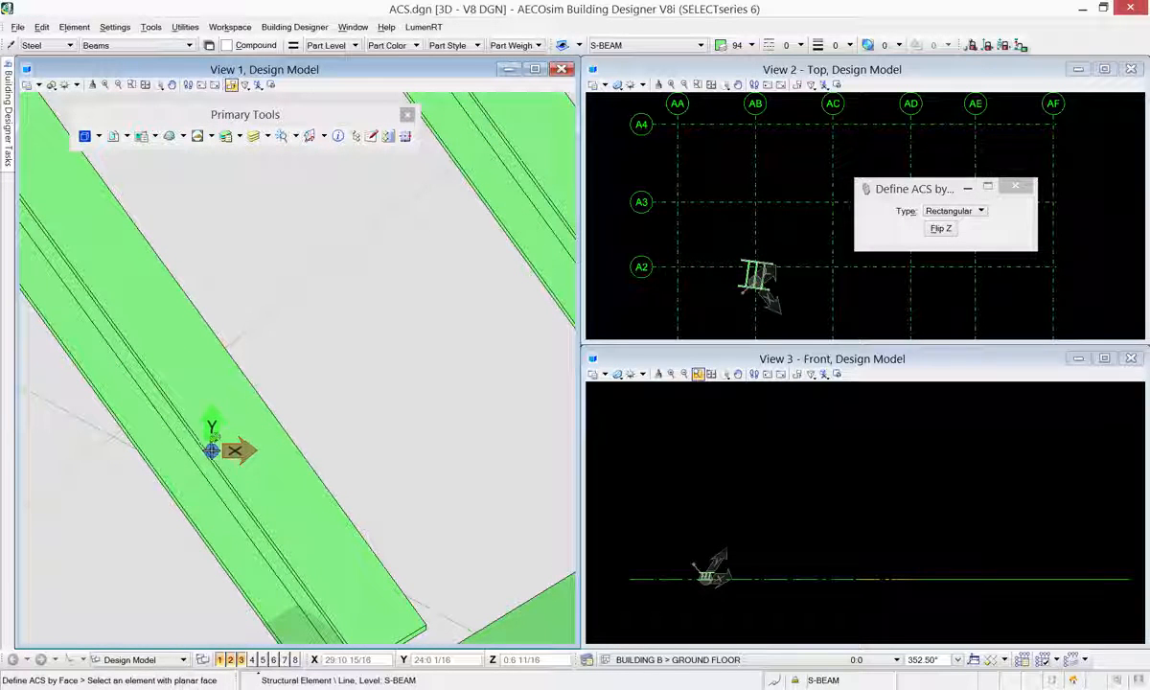
{"action": "left_click", "coordinate": [207, 450]}
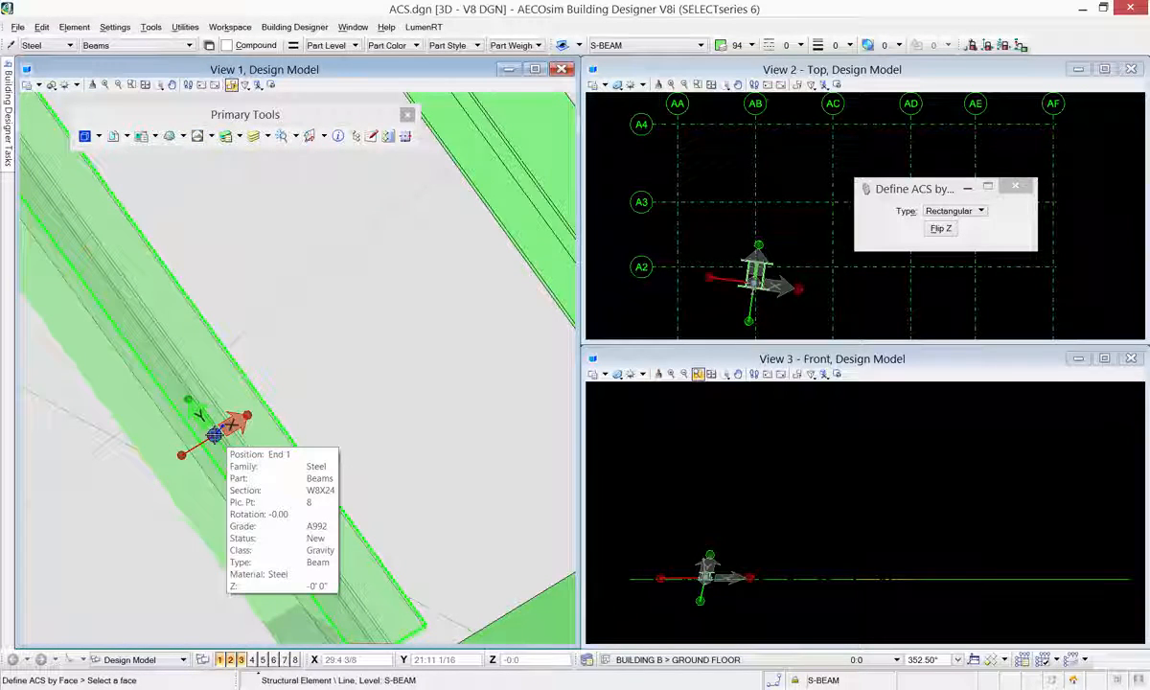
{"action": "left_click", "coordinate": [213, 434]}
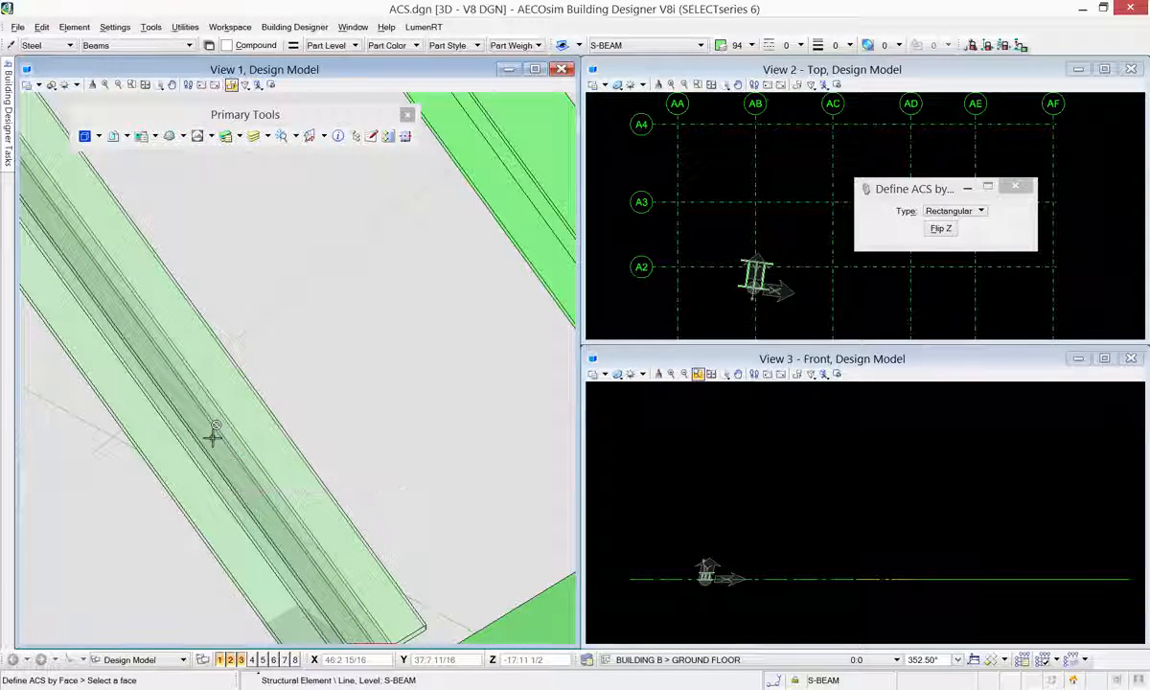
{"action": "left_click", "coordinate": [242, 417]}
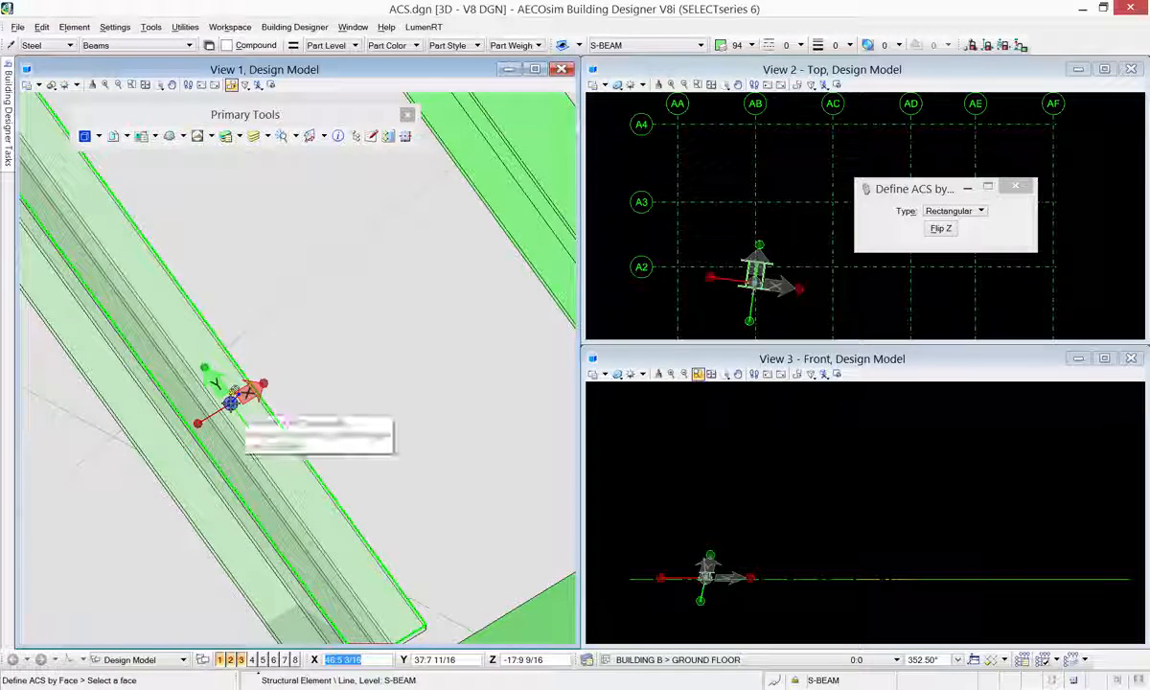
{"action": "left_click", "coordinate": [246, 433]}
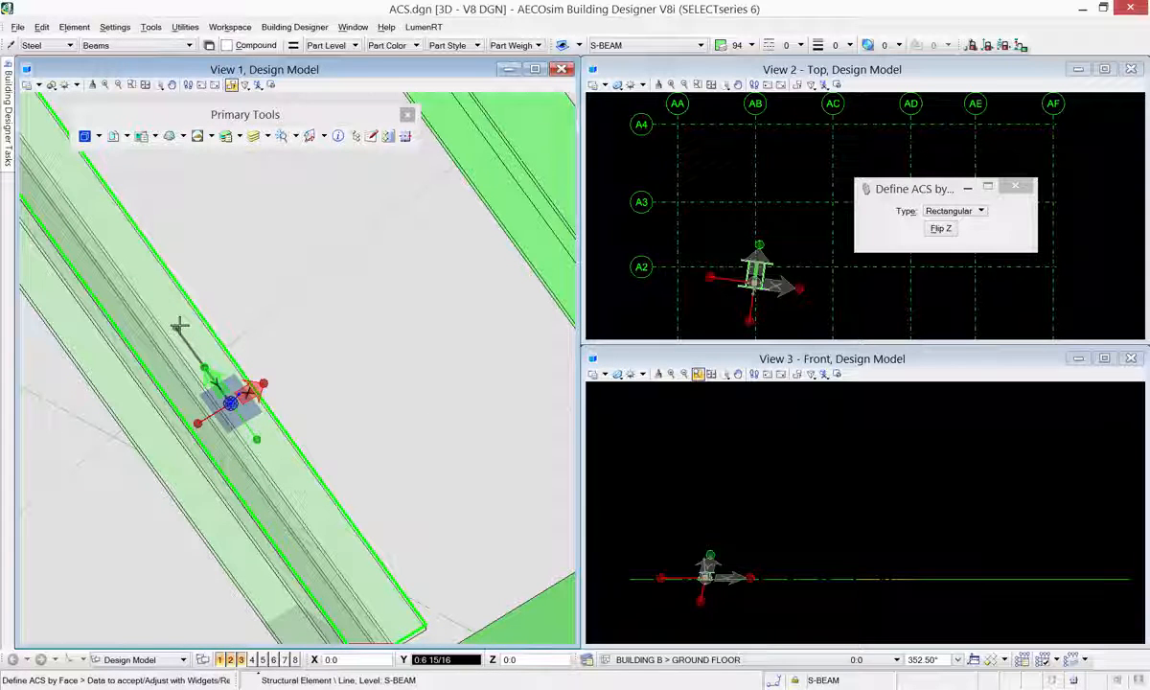
{"action": "left_click", "coordinate": [179, 325]}
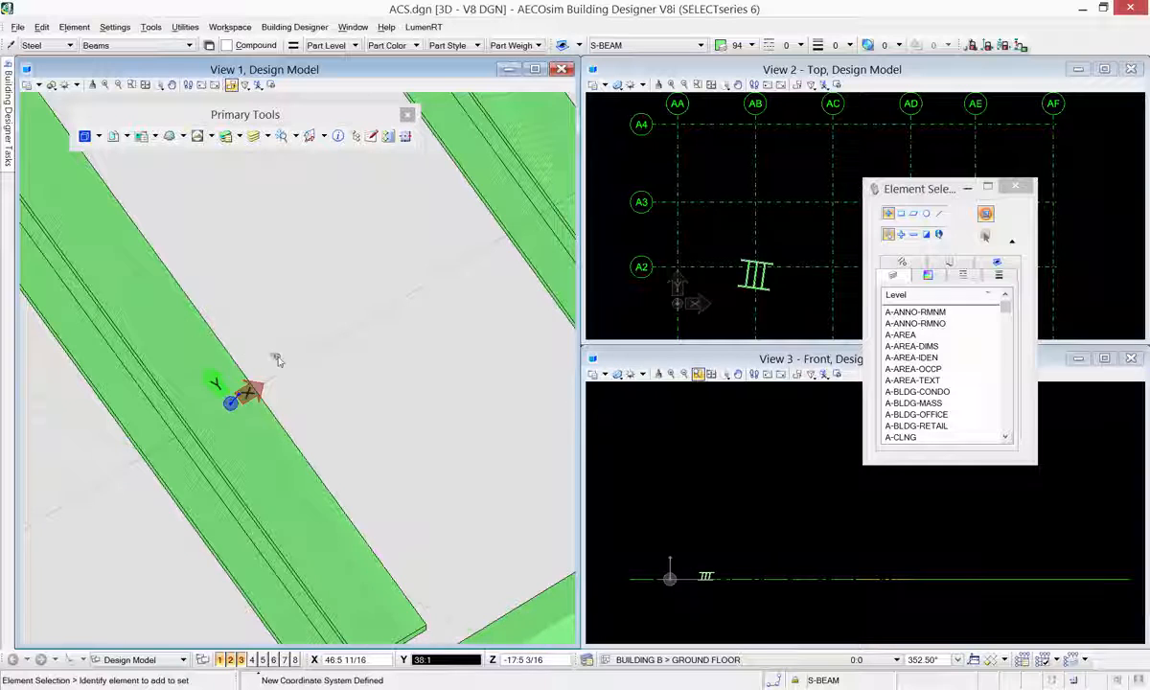
Update the saved Inclined ACS from the active coordinate system defined on the beam face.
{"action": "scroll", "coordinate": [277, 361], "scroll_direction": "down", "scroll_amount": 3}
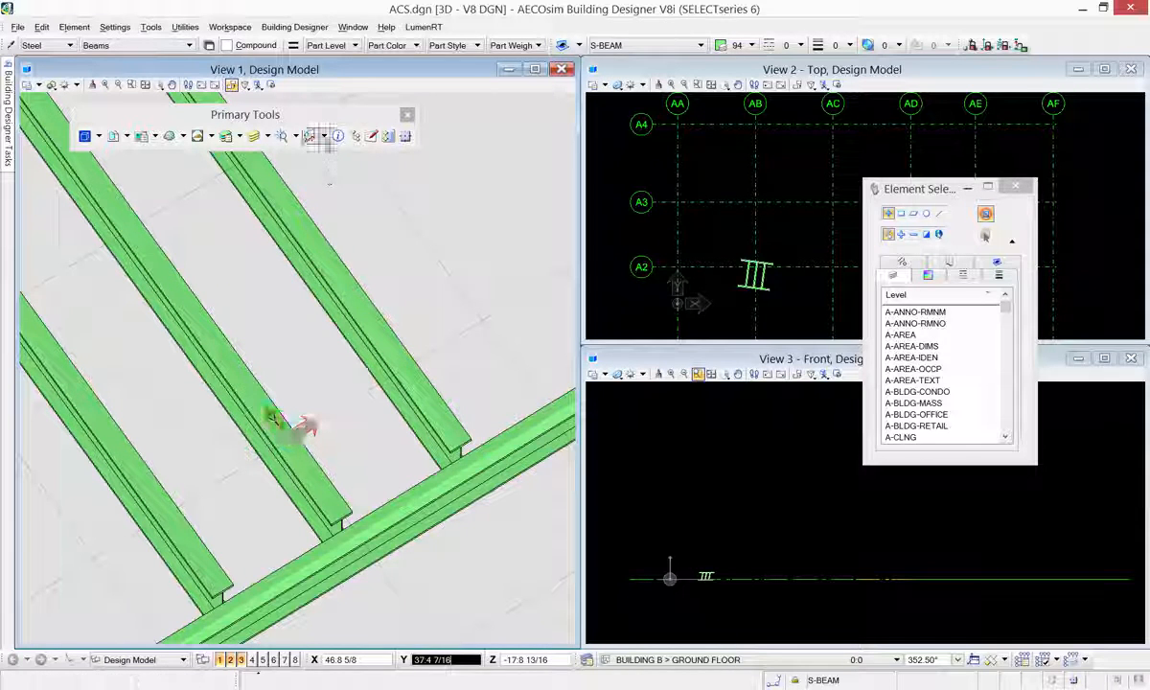
{"action": "left_click", "coordinate": [310, 136]}
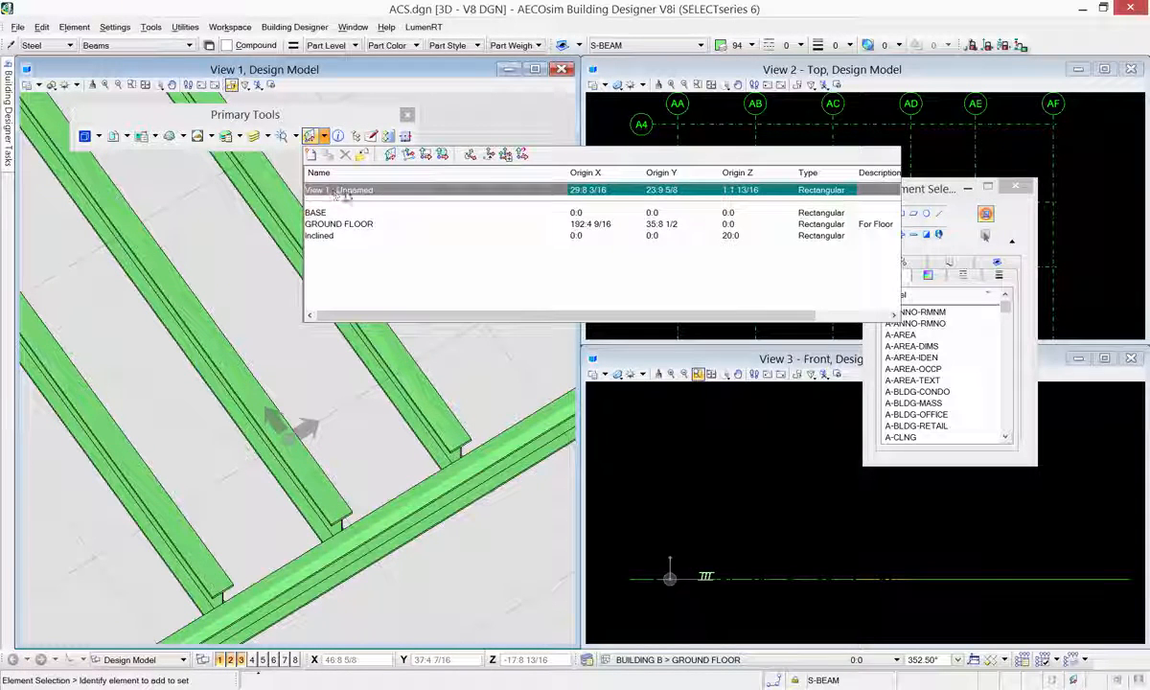
{"action": "left_click", "coordinate": [336, 237]}
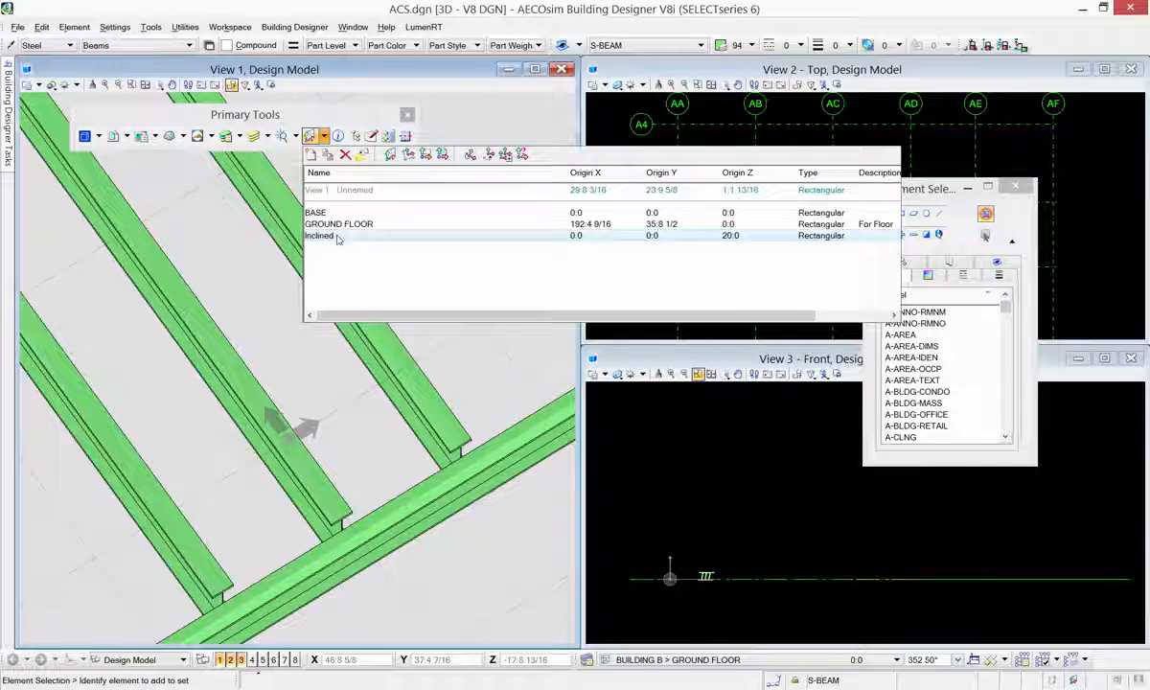
{"action": "right_click", "coordinate": [336, 238]}
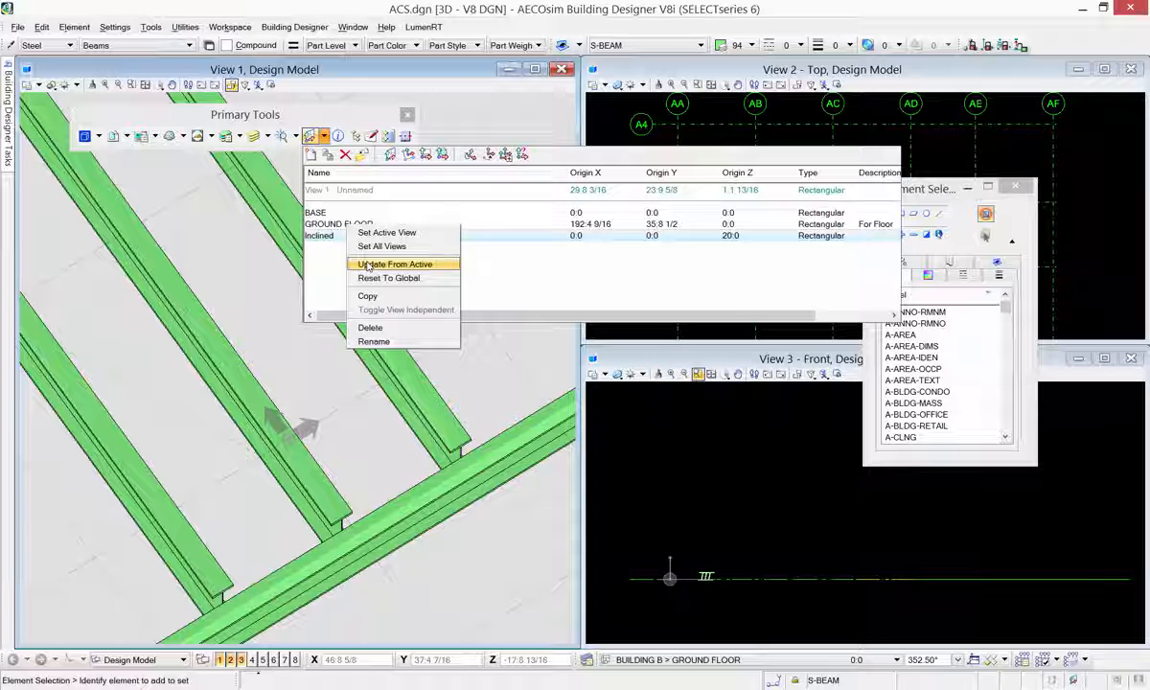
{"action": "left_click", "coordinate": [368, 266]}
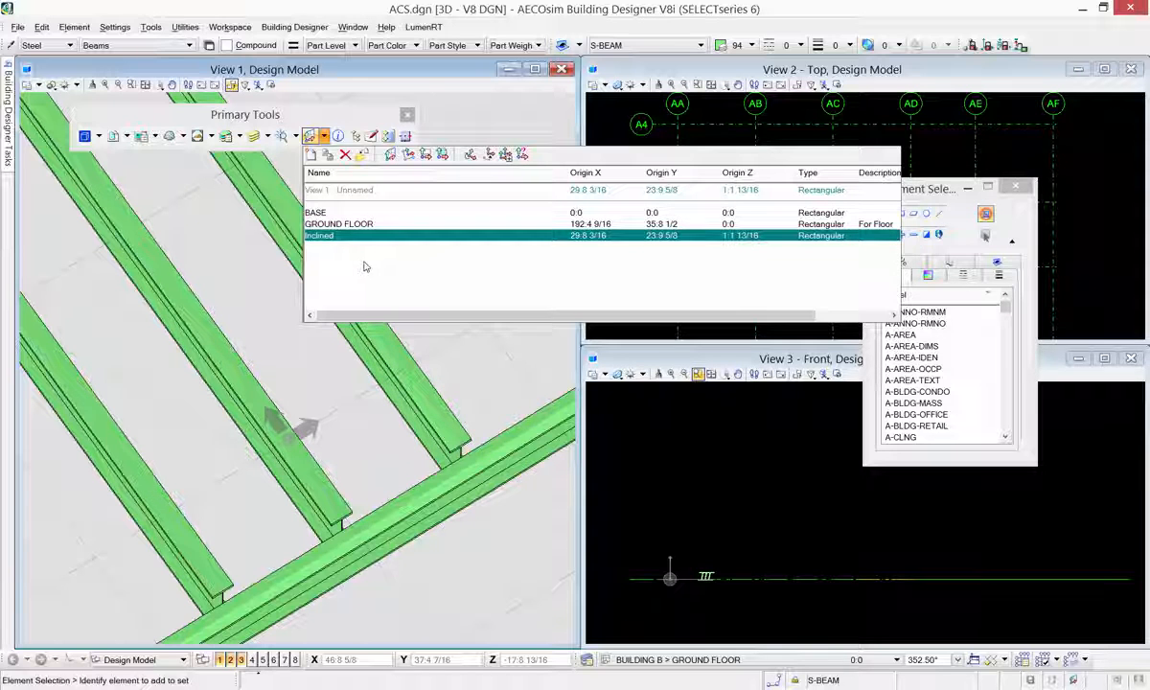
Make the Inclined ACS active in all views and reopen the list of coordinate systems to check it.
{"action": "right_click", "coordinate": [331, 239]}
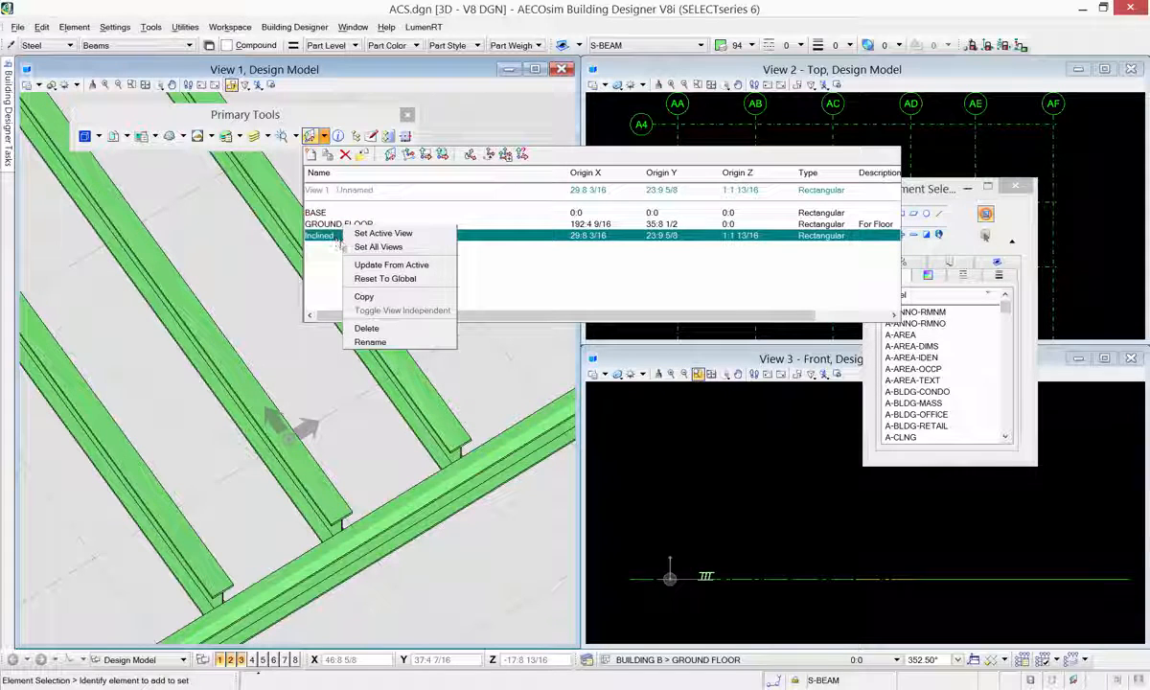
{"action": "left_click", "coordinate": [351, 248]}
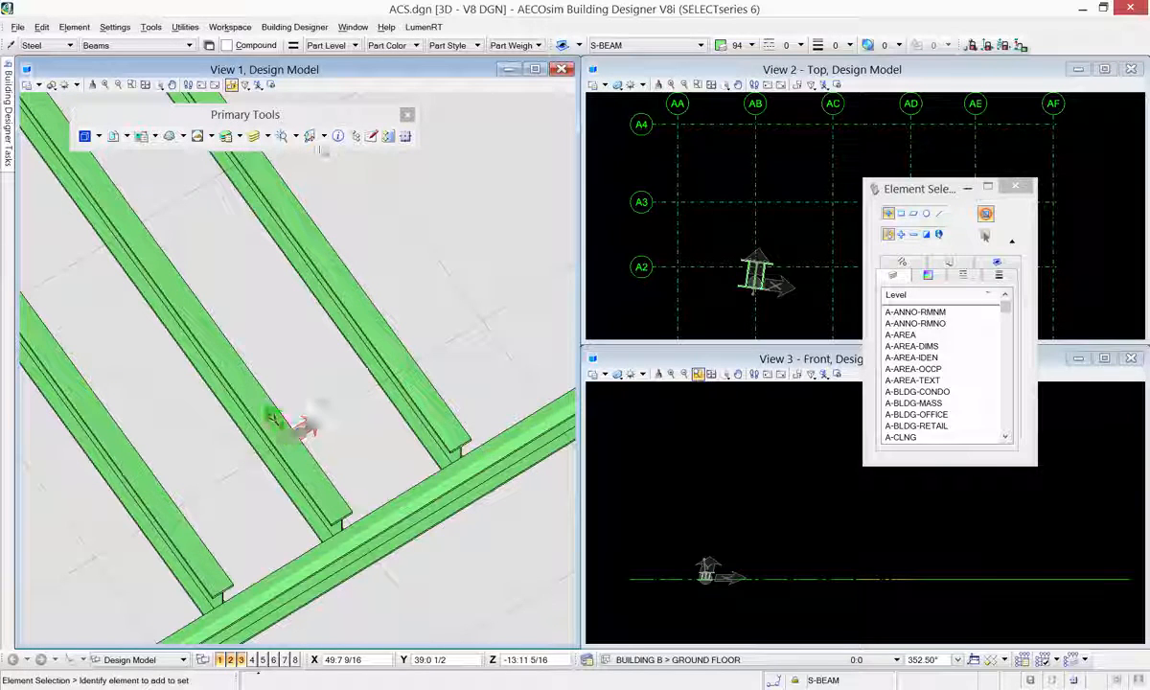
{"action": "left_click", "coordinate": [325, 137]}
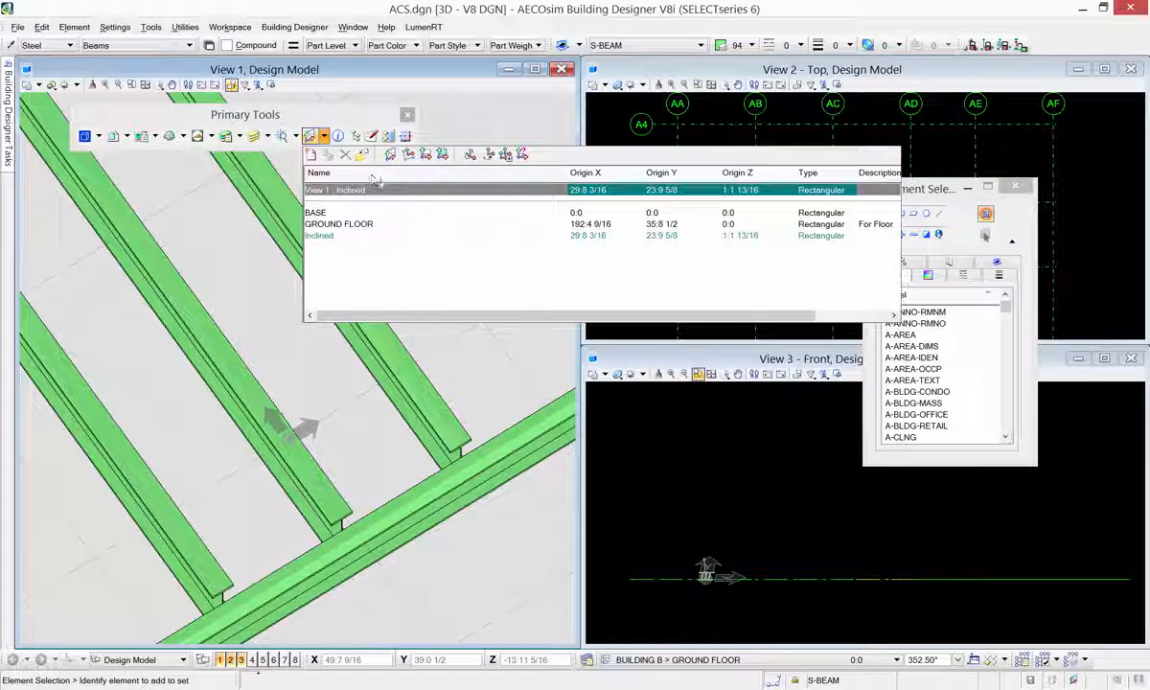
Move the active ACS origin to the lower end of the middle sloped beam's top face in View 1.
{"action": "left_click", "coordinate": [489, 155]}
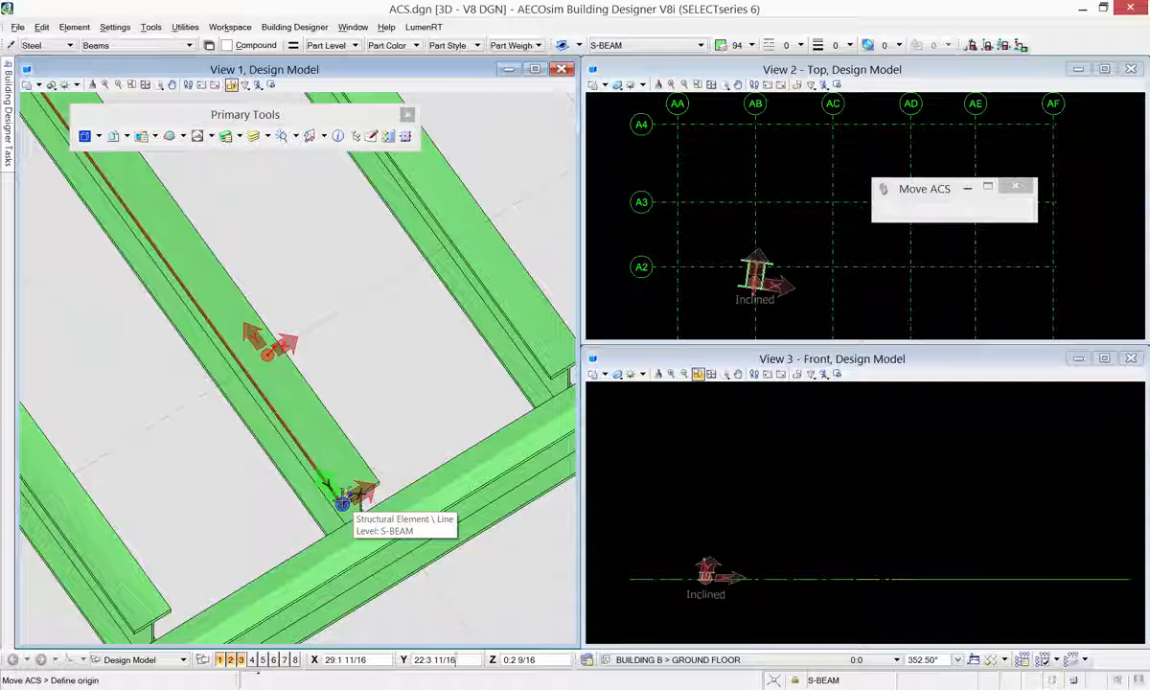
{"action": "left_click", "coordinate": [345, 501]}
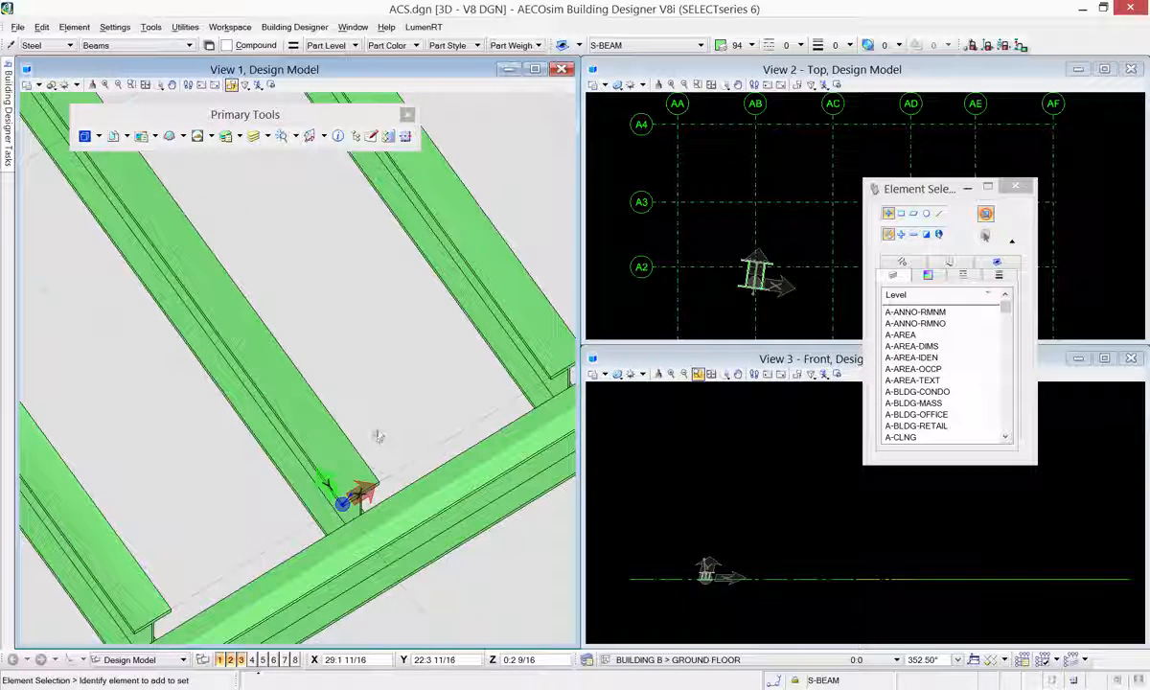
{"action": "scroll", "coordinate": [369, 468], "scroll_direction": "down", "scroll_amount": 2}
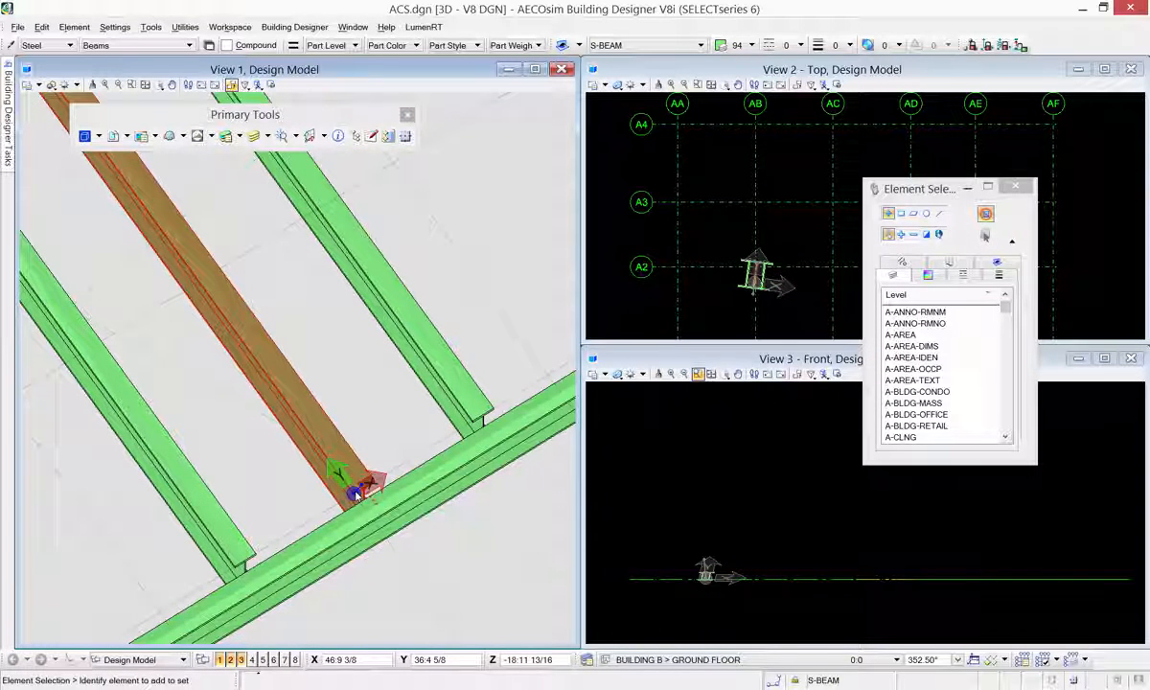
{"action": "middle_click_drag", "start_coordinate": [355, 494], "coordinate": [222, 414]}
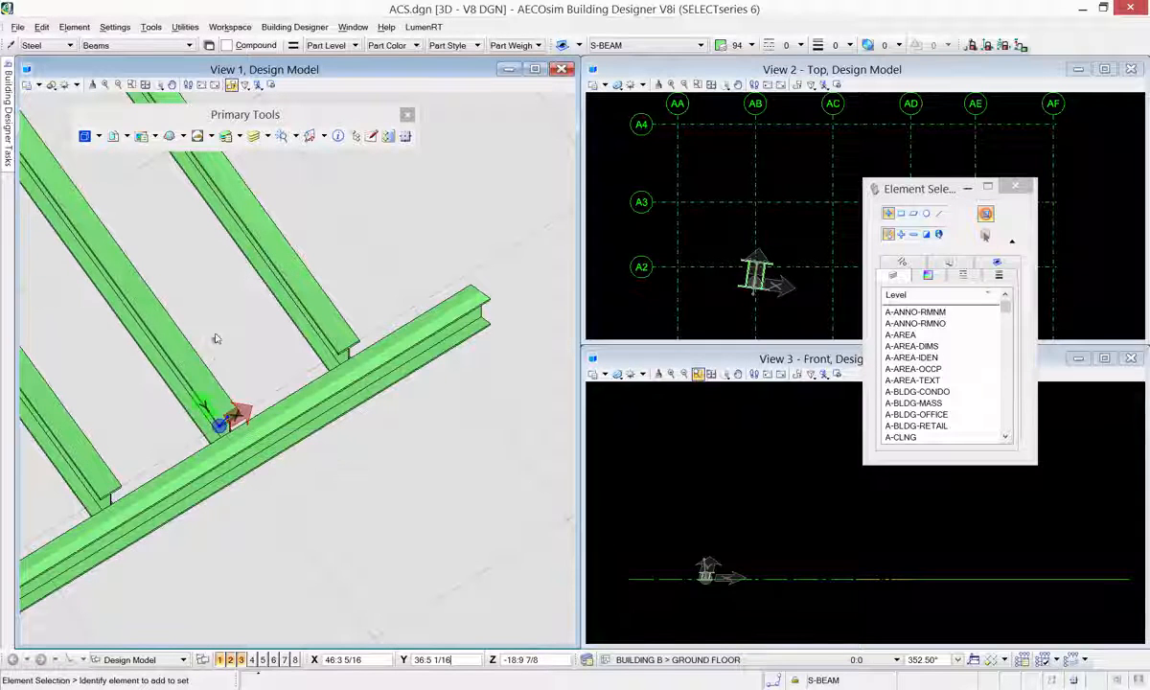
Rotate the active ACS in View 1 using absolute angles of 0° about X and Y and 45° about Z.
{"action": "left_click", "coordinate": [324, 137]}
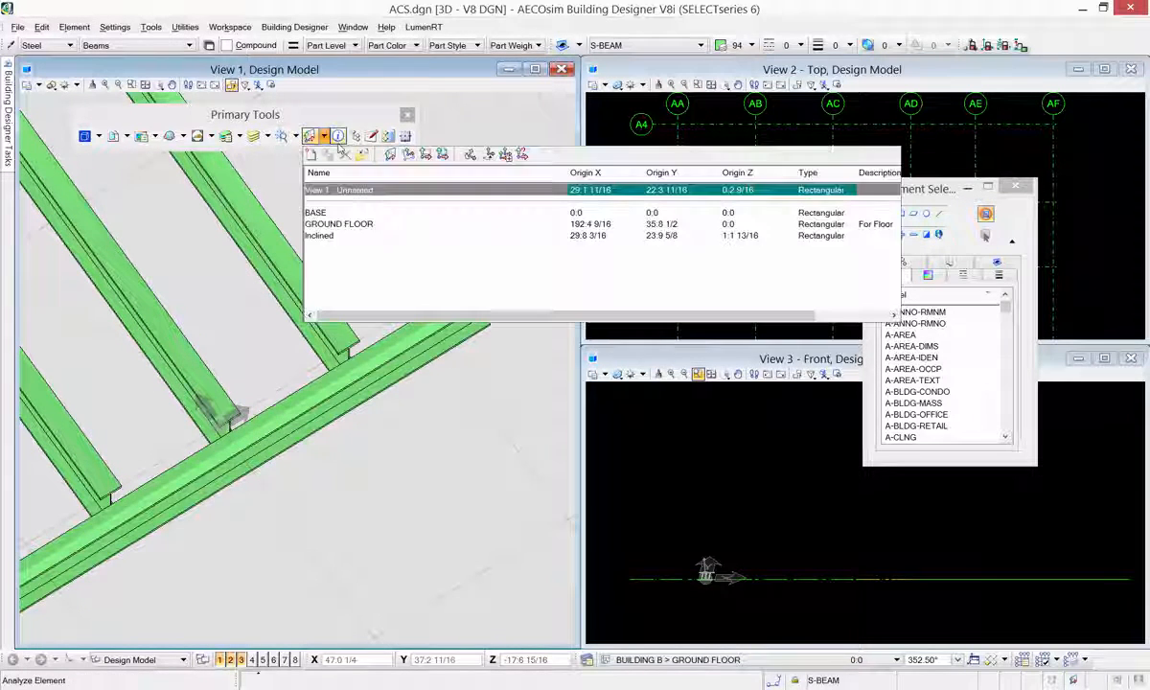
{"action": "left_click", "coordinate": [469, 156]}
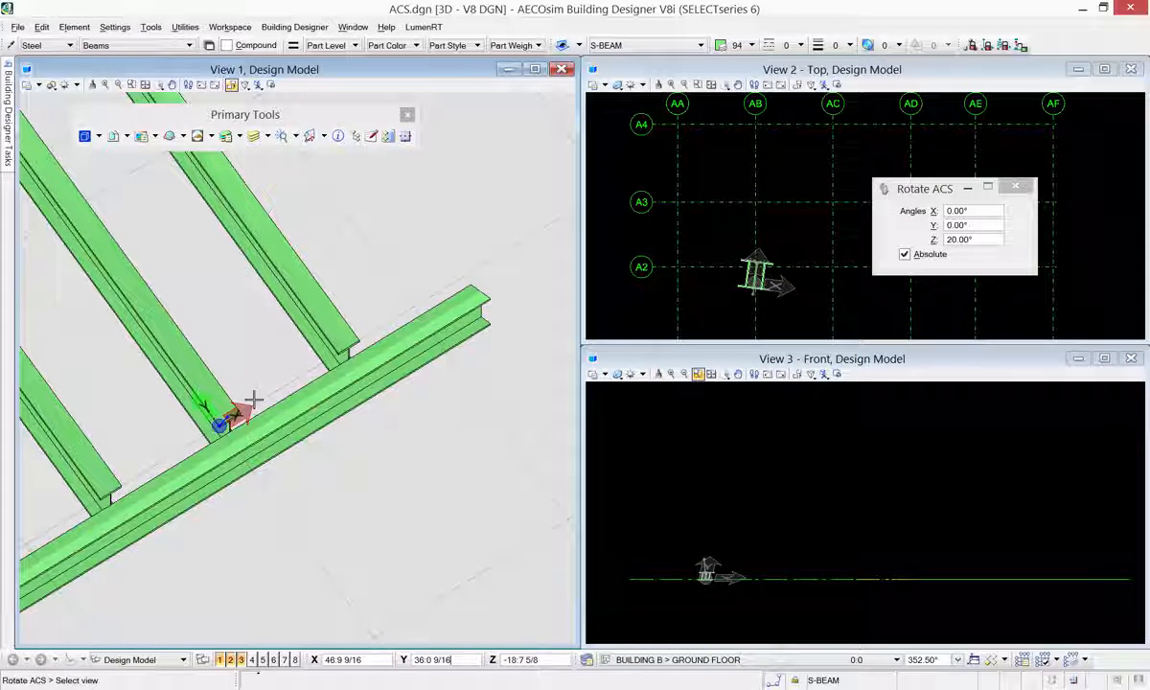
{"action": "left_click_drag", "start_coordinate": [905, 197], "coordinate": [236, 248]}
{"action": "left_click", "coordinate": [300, 295]}
{"action": "type", "text": "9"}
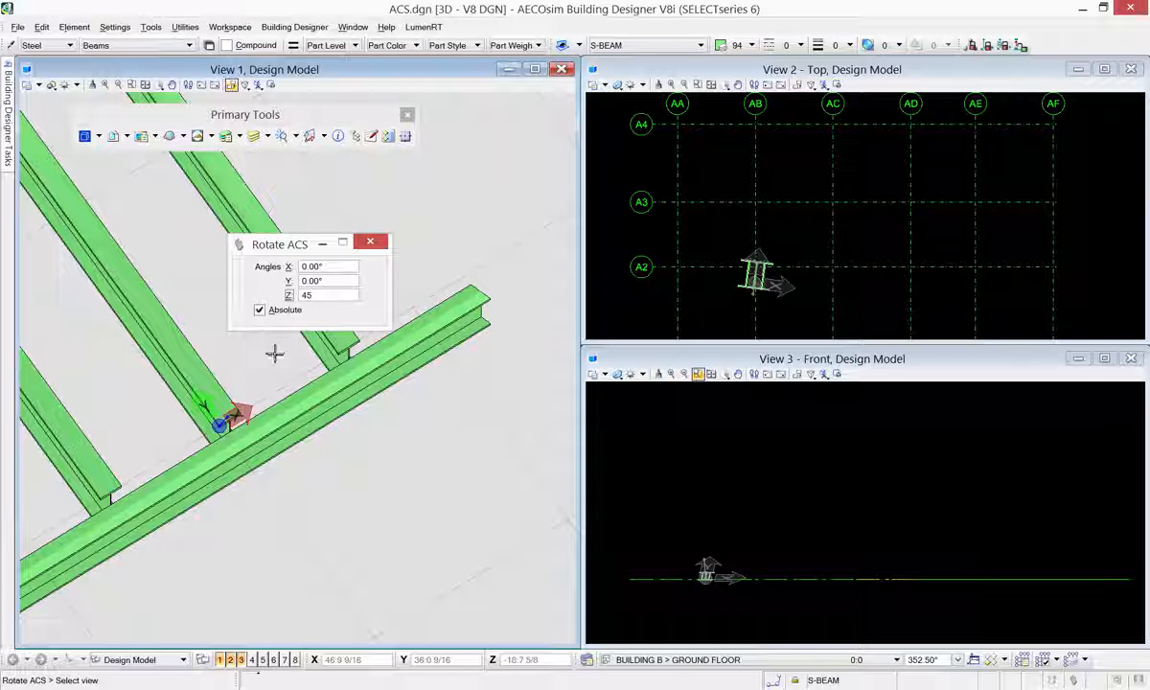
{"action": "key", "text": "Return"}
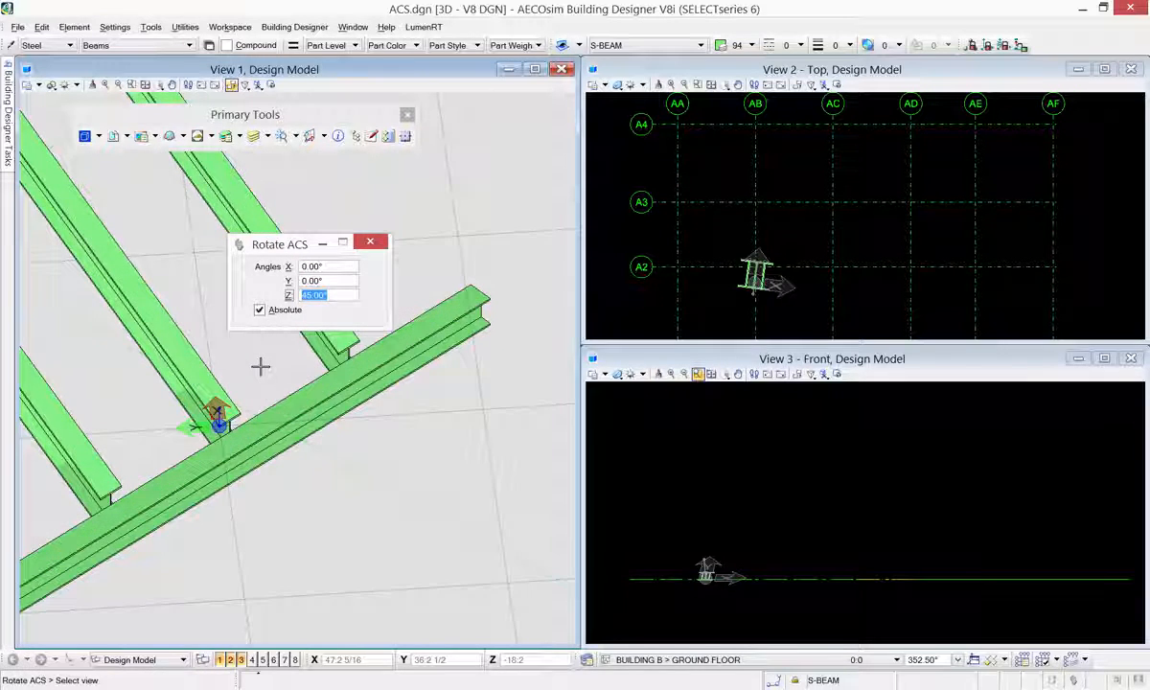
Update the saved Inclined ACS from the moved and rotated active coordinate system and apply it in all views.
{"action": "left_click", "coordinate": [309, 136]}
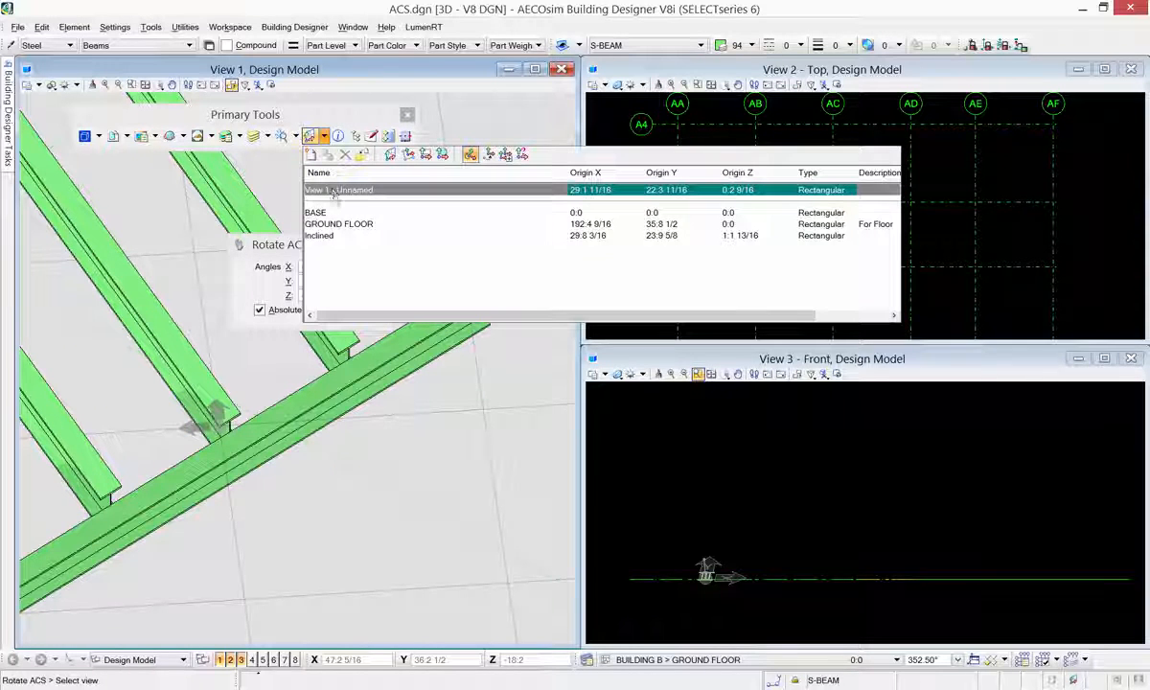
{"action": "left_click", "coordinate": [326, 235]}
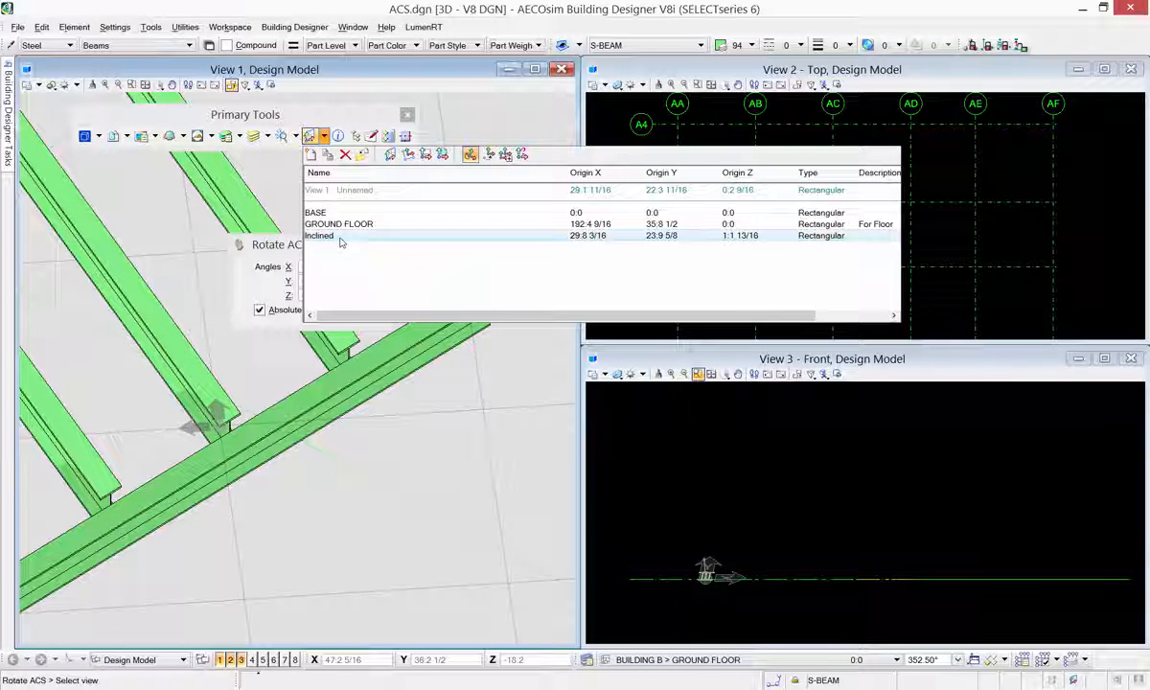
{"action": "right_click", "coordinate": [340, 240]}
{"action": "left_click", "coordinate": [385, 267]}
{"action": "left_click", "coordinate": [265, 373]}
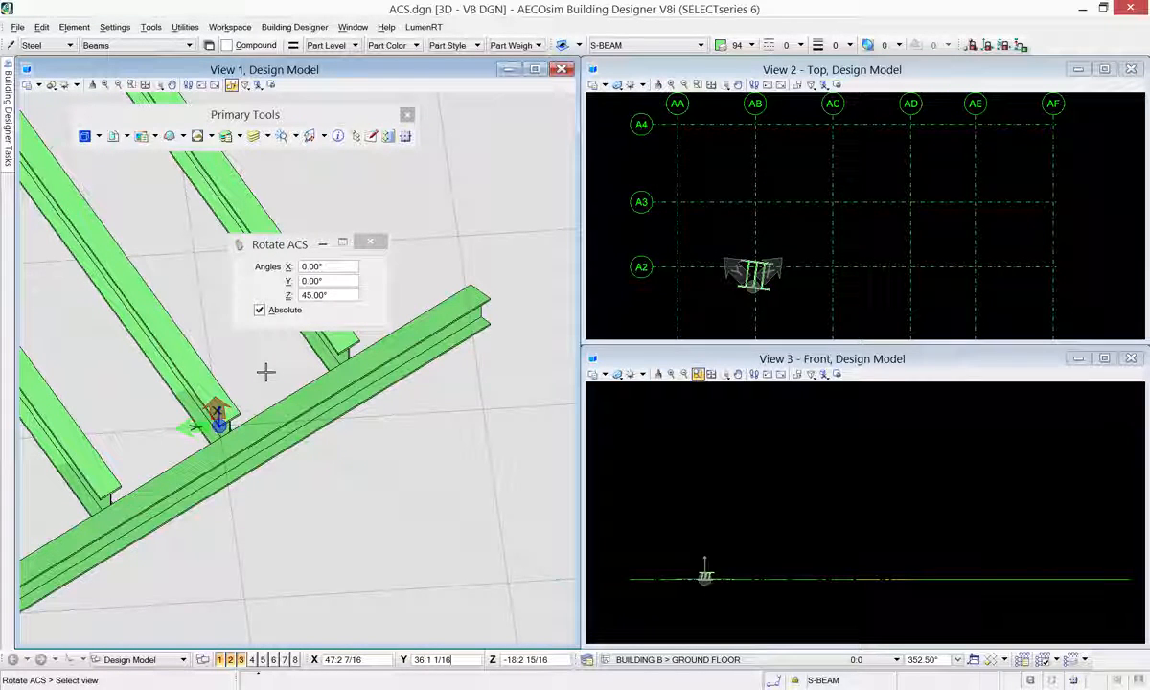
{"action": "middle_click_drag", "start_coordinate": [273, 374], "coordinate": [277, 374]}
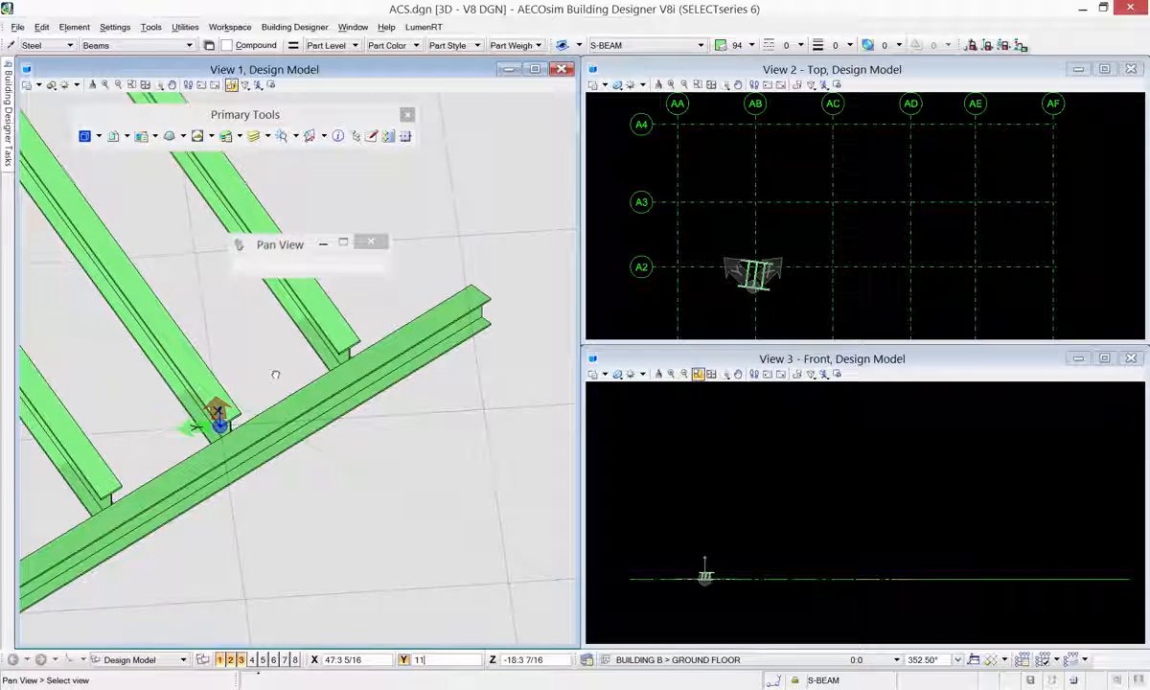
{"action": "type", "text": "11"}
{"action": "key", "text": "Escape"}
{"action": "left_click_drag", "start_coordinate": [288, 245], "coordinate": [533, 241]}
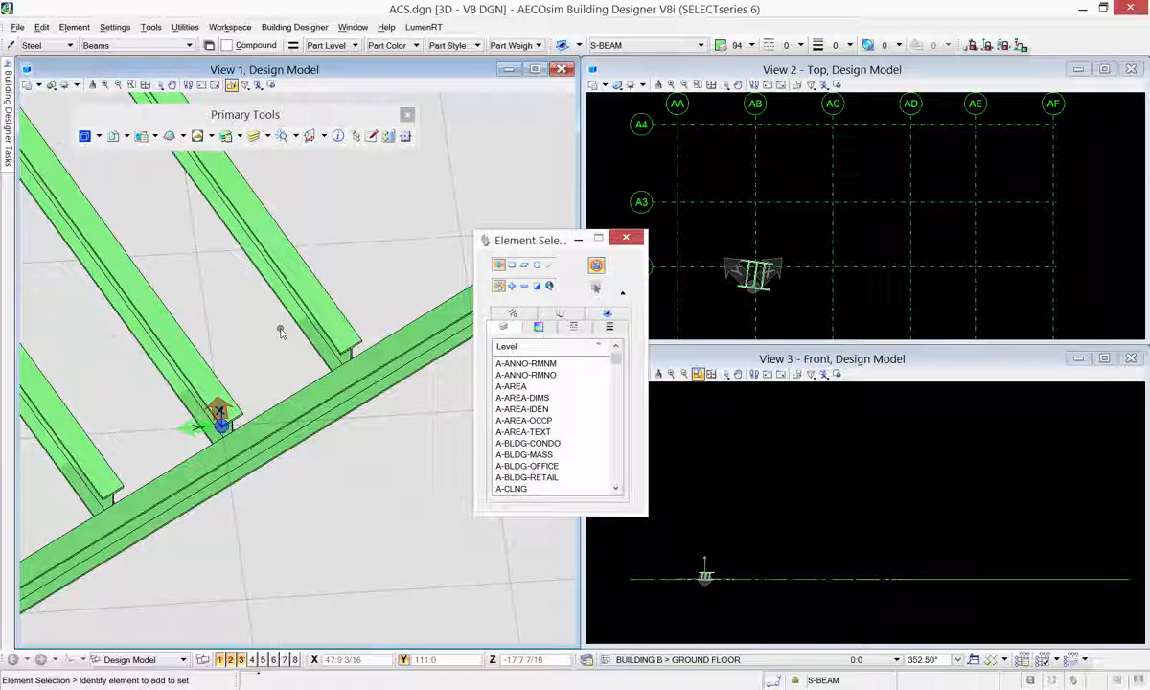
Place a W8X24 steel beam about 1:6 long by two points in View 1, along the ACS Y axis beyond the lower cross beam.
{"action": "mouse_move", "coordinate": [8, 105]}
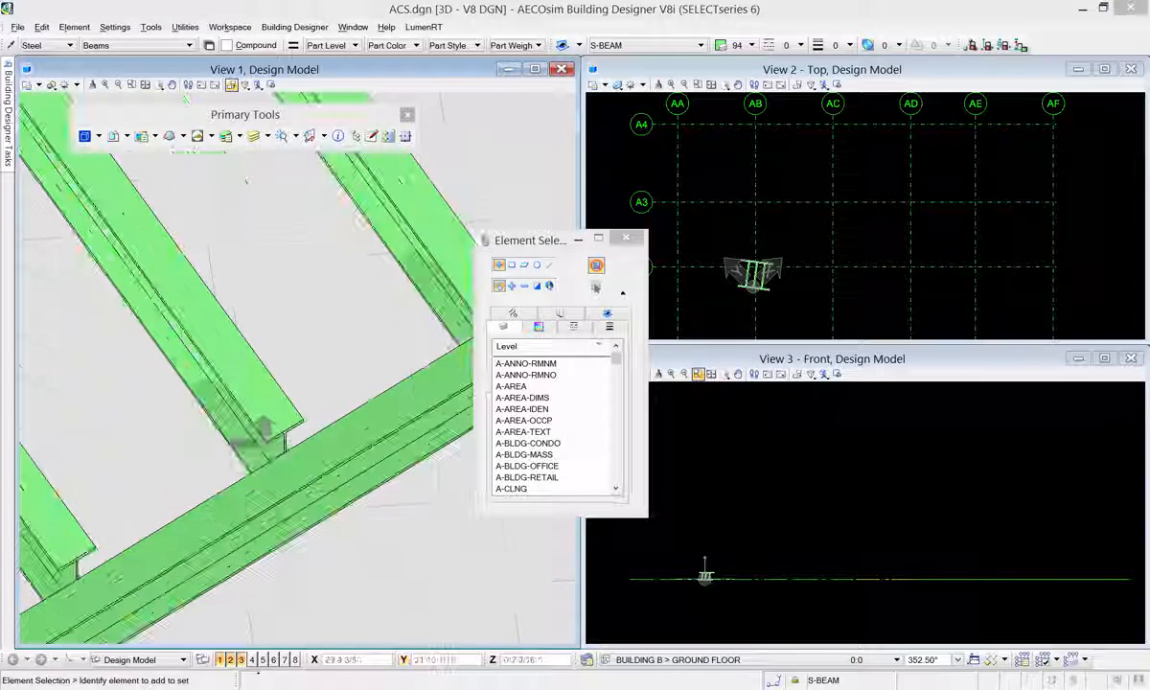
{"action": "left_click", "coordinate": [54, 192]}
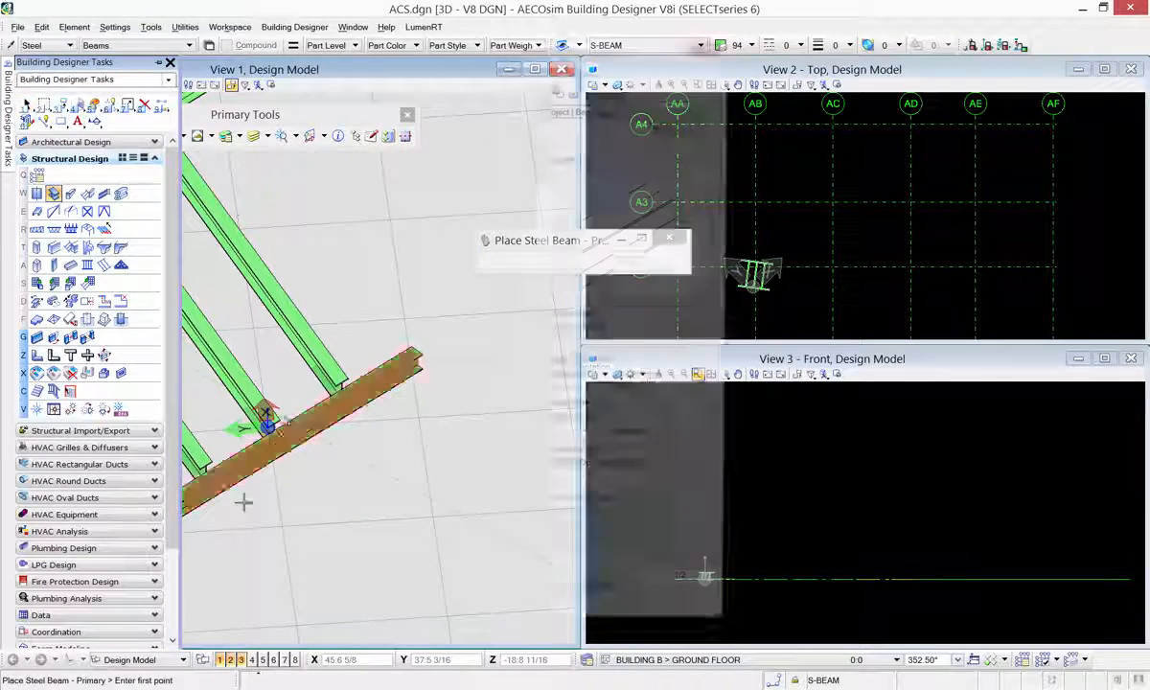
{"action": "left_click", "coordinate": [315, 543]}
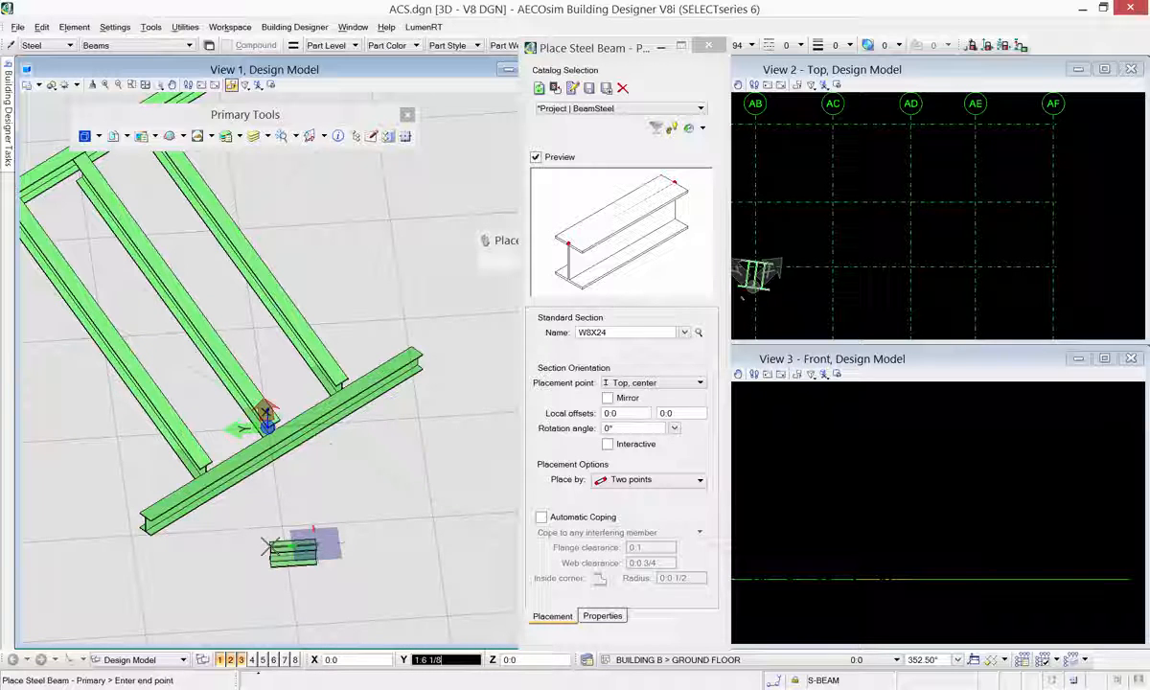
{"action": "left_click", "coordinate": [272, 542]}
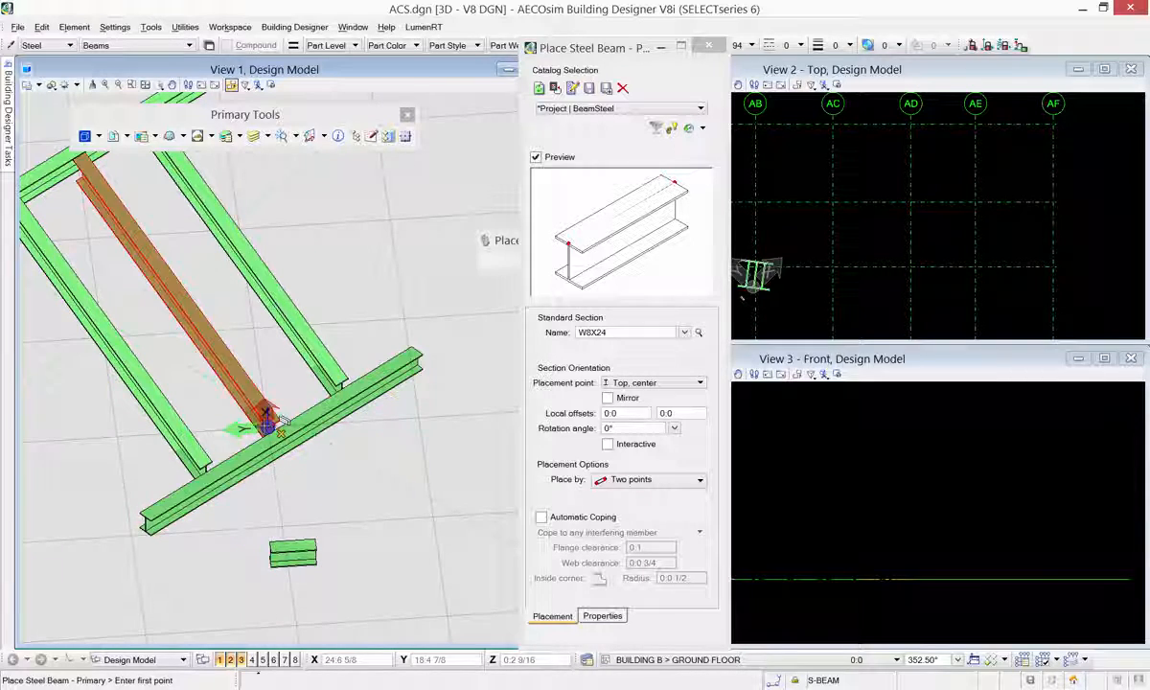
Define a rectangular ACS by points at the first sloped beam's lower end, with X across the top flange and Y along the beam.
{"action": "scroll", "coordinate": [267, 416], "scroll_direction": "up", "scroll_amount": 2}
{"action": "middle_click_drag", "start_coordinate": [267, 416], "coordinate": [264, 385], "text": "shift"}
{"action": "scroll", "coordinate": [275, 394], "scroll_direction": "down", "scroll_amount": 2}
{"action": "left_click", "coordinate": [324, 140]}
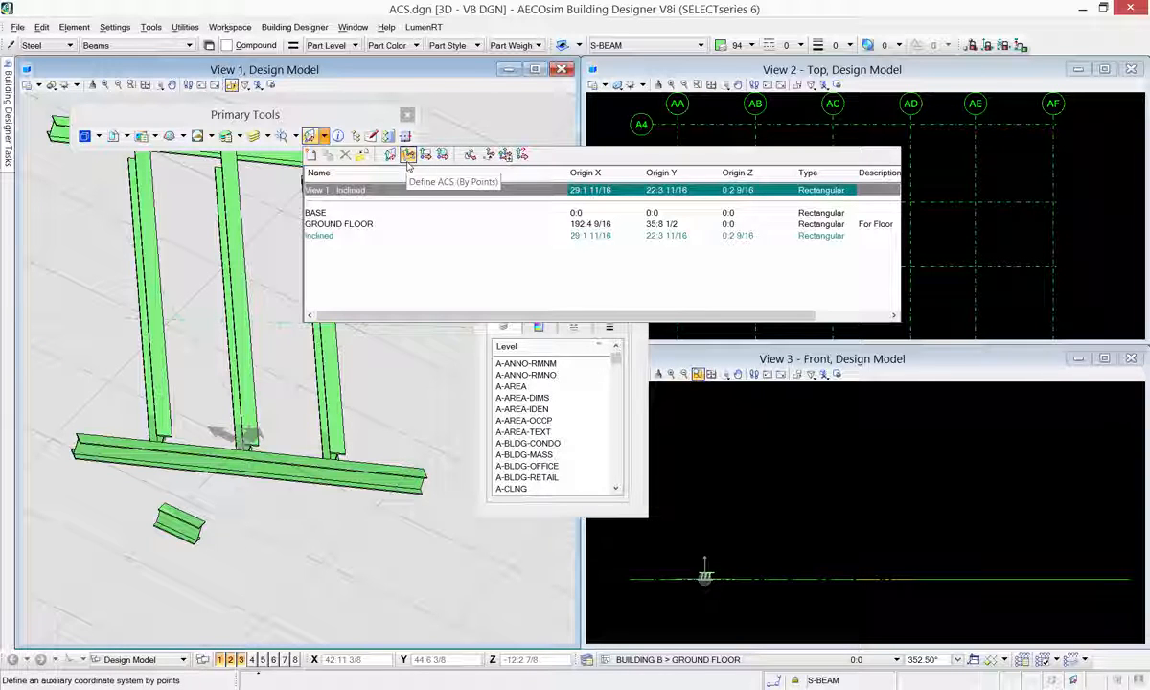
{"action": "left_click", "coordinate": [409, 161]}
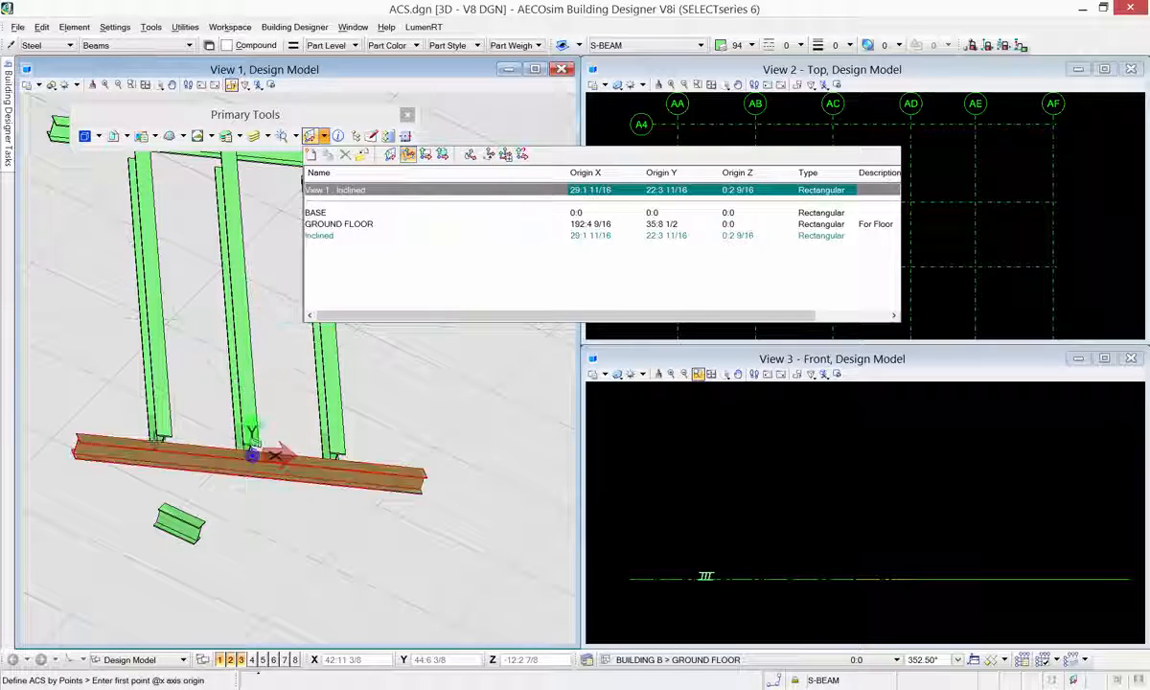
{"action": "scroll", "coordinate": [251, 450], "scroll_direction": "up", "scroll_amount": 5}
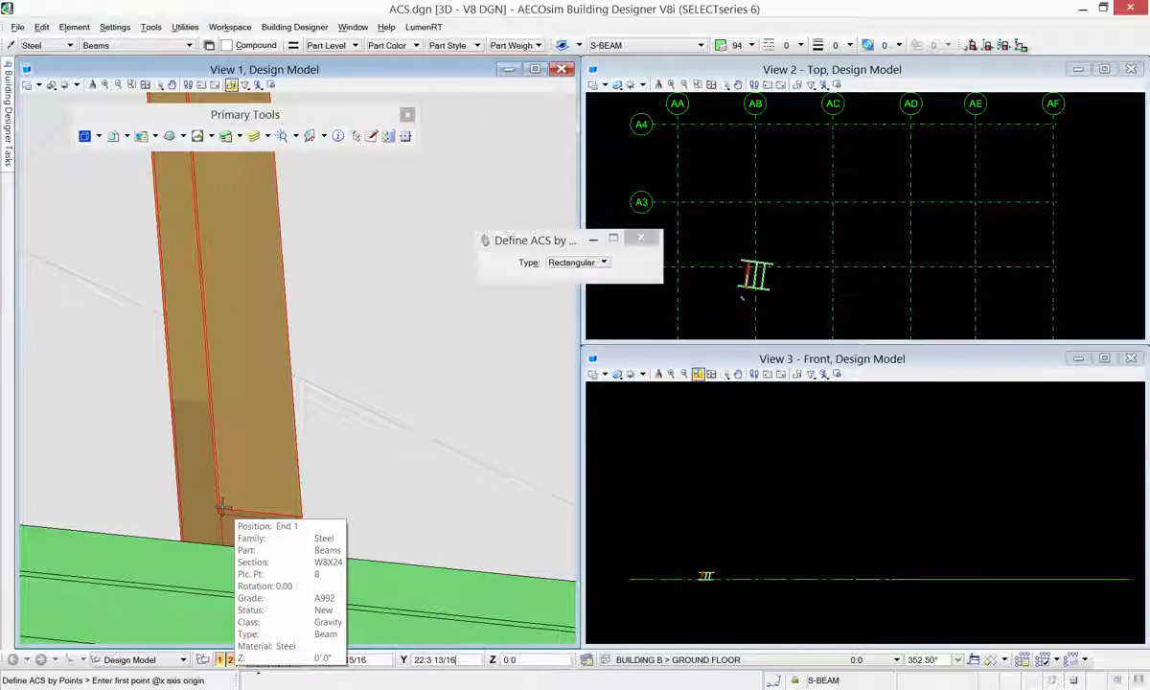
{"action": "left_click", "coordinate": [220, 508]}
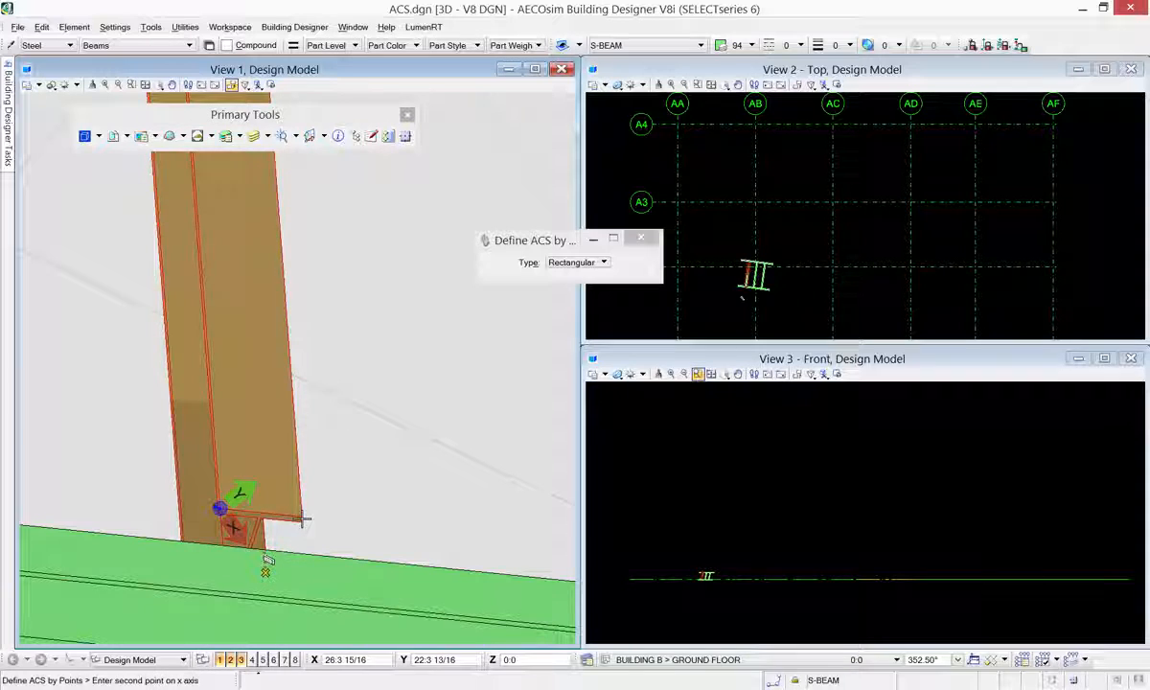
{"action": "left_click", "coordinate": [301, 518]}
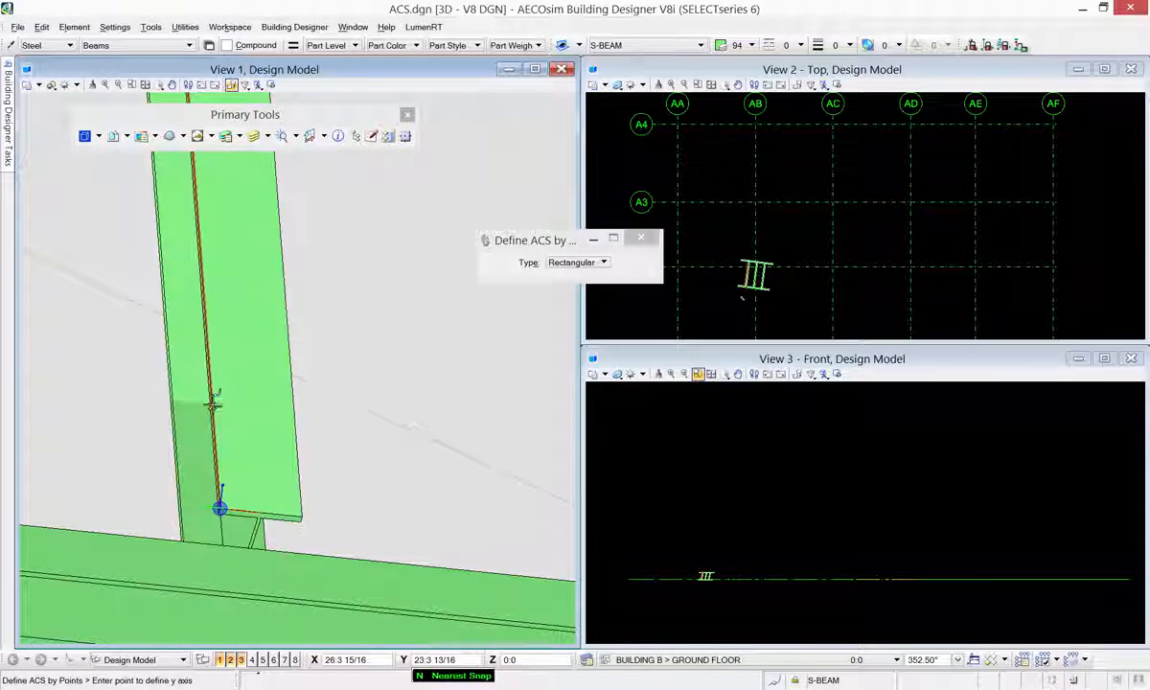
{"action": "left_click", "coordinate": [229, 407]}
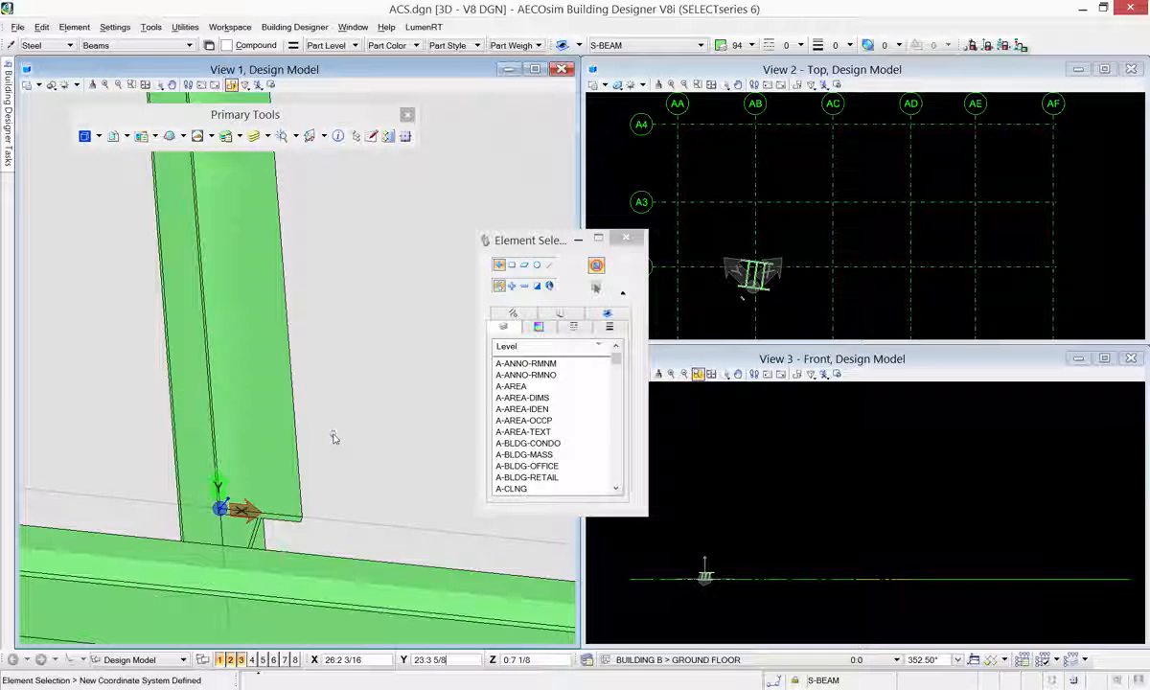
Save the active coordinate system as a new ACS and start naming it.
{"action": "left_click", "coordinate": [324, 136]}
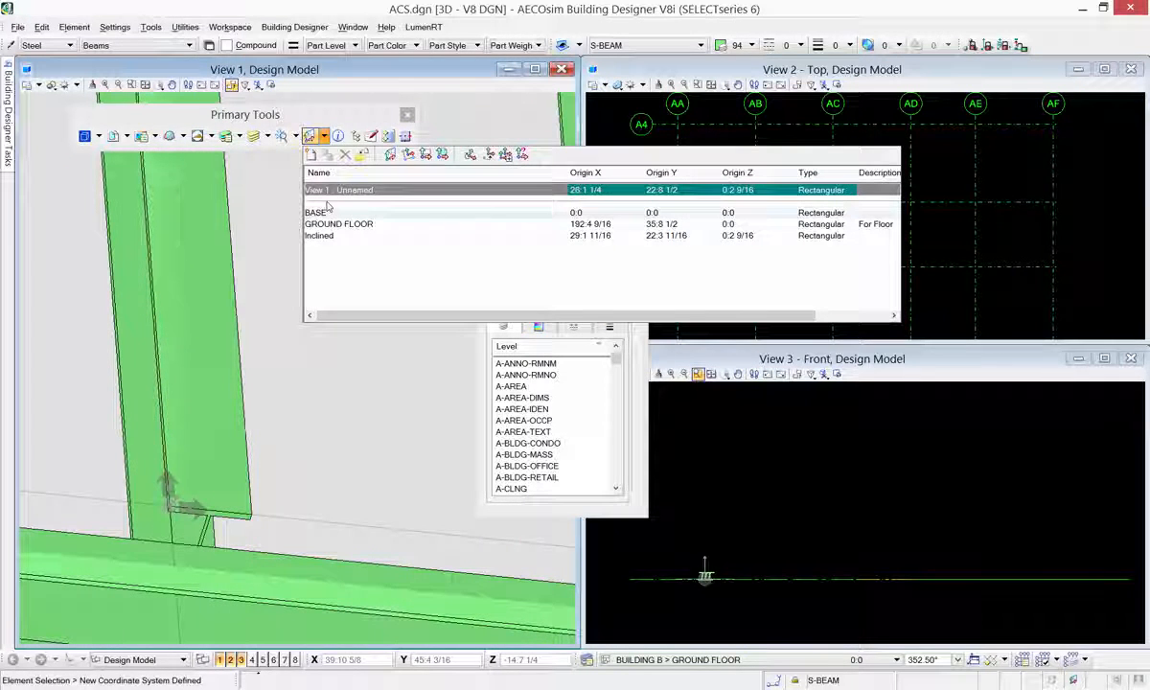
{"action": "left_click", "coordinate": [312, 162]}
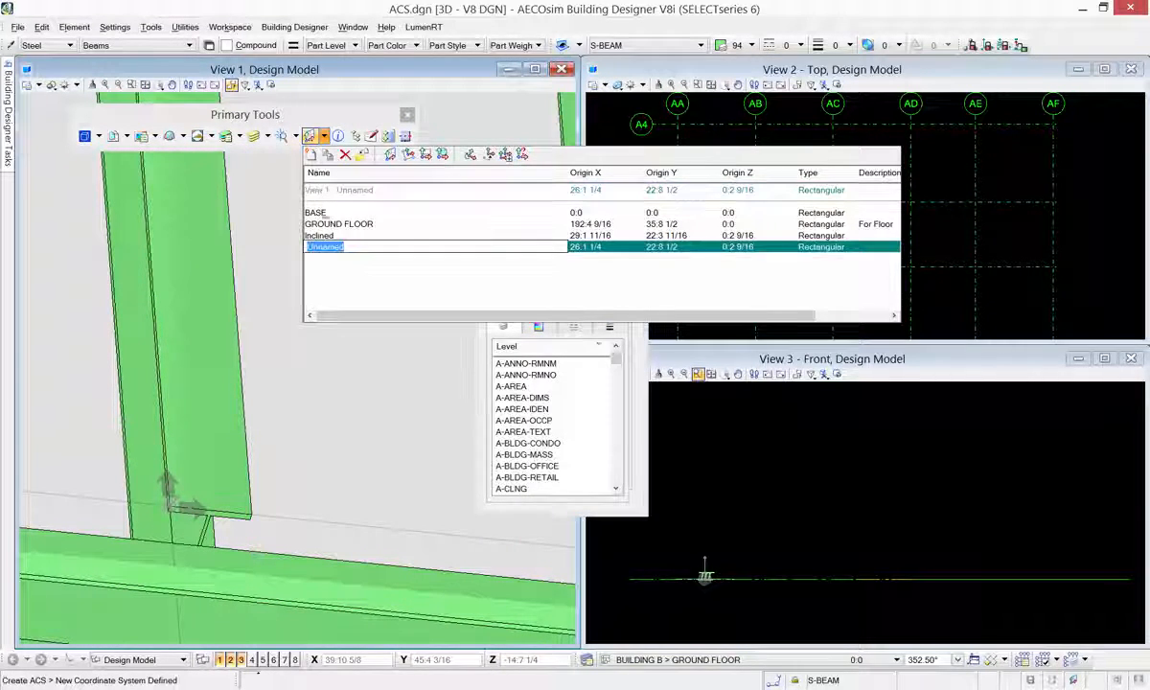
{"action": "key", "text": "l"}
{"action": "key", "text": "i"}
{"action": "key", "text": "n"}
{"action": "key", "text": "e"}
{"action": "key", "text": "d"}
{"action": "key", "text": "space"}
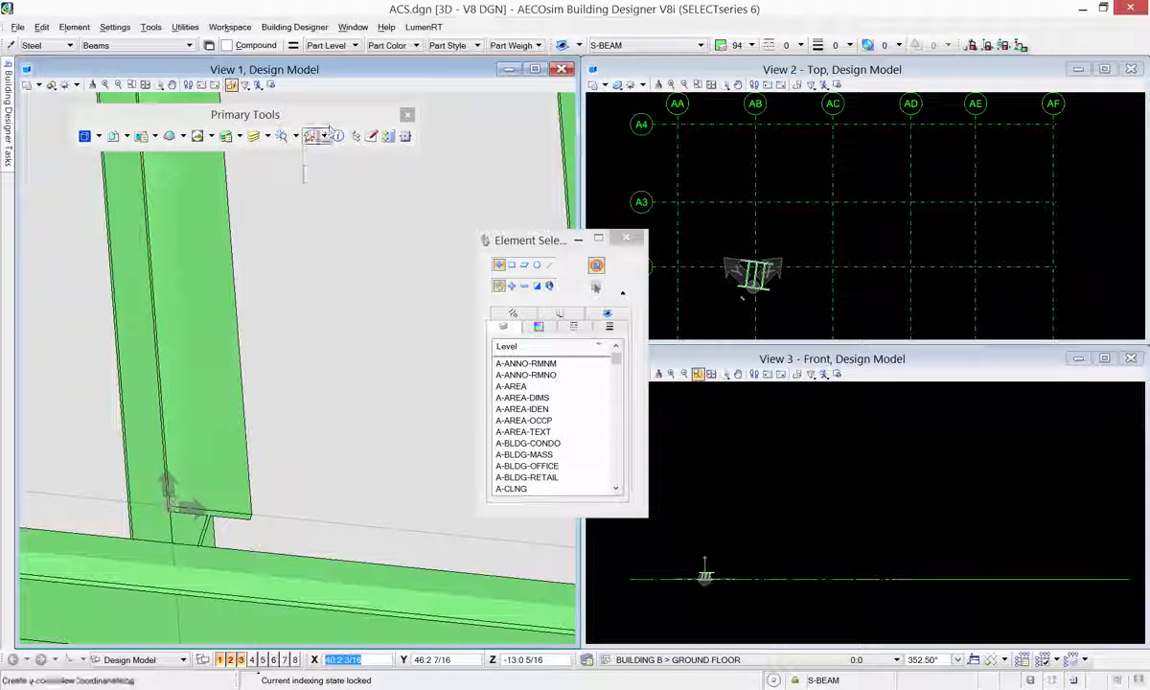
Rename the newly saved ACS as Inclined 2.
{"action": "left_click", "coordinate": [310, 136]}
{"action": "left_click", "coordinate": [347, 249]}
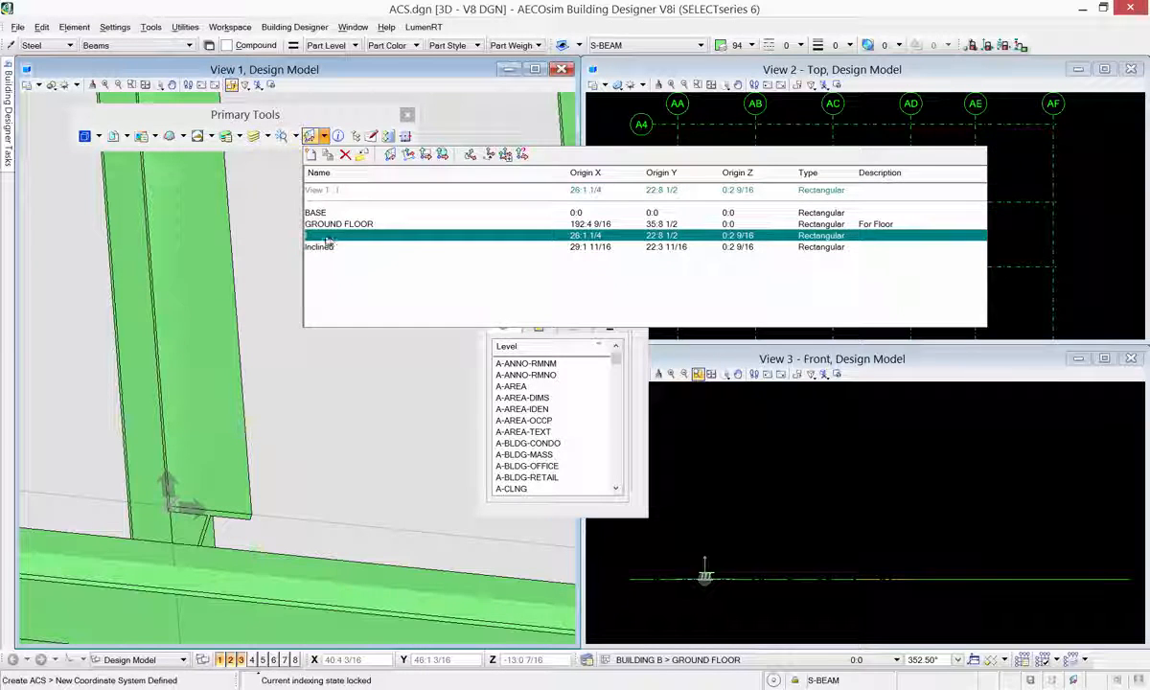
{"action": "left_click", "coordinate": [325, 238]}
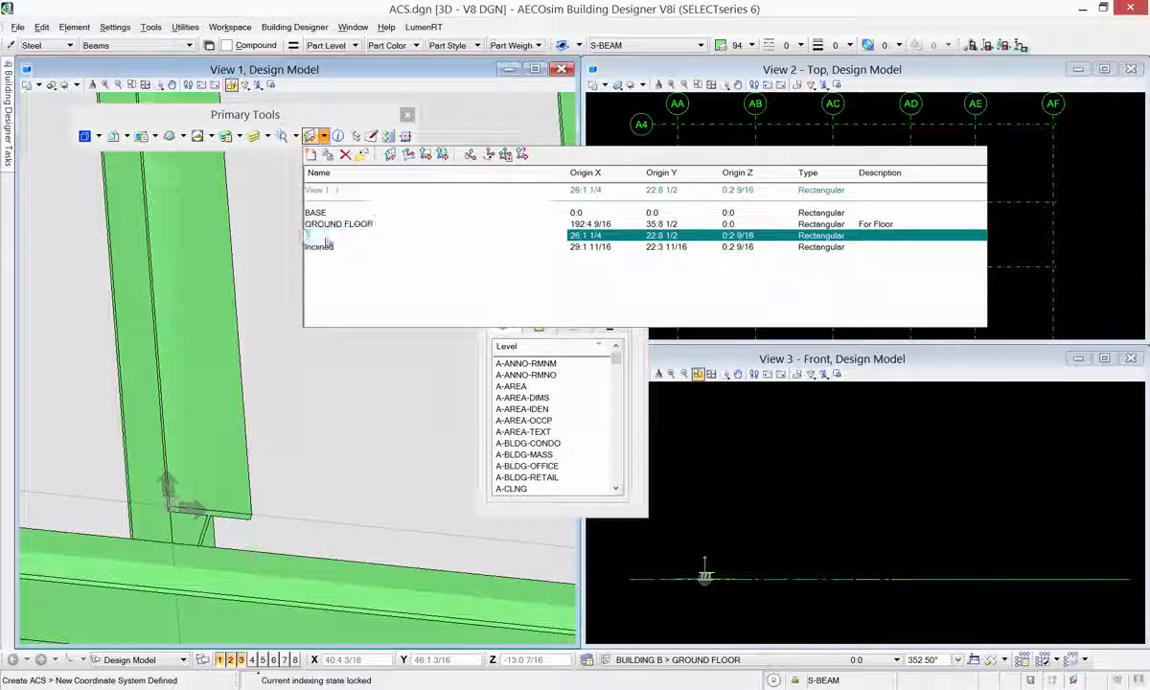
{"action": "type", "text": "n"}
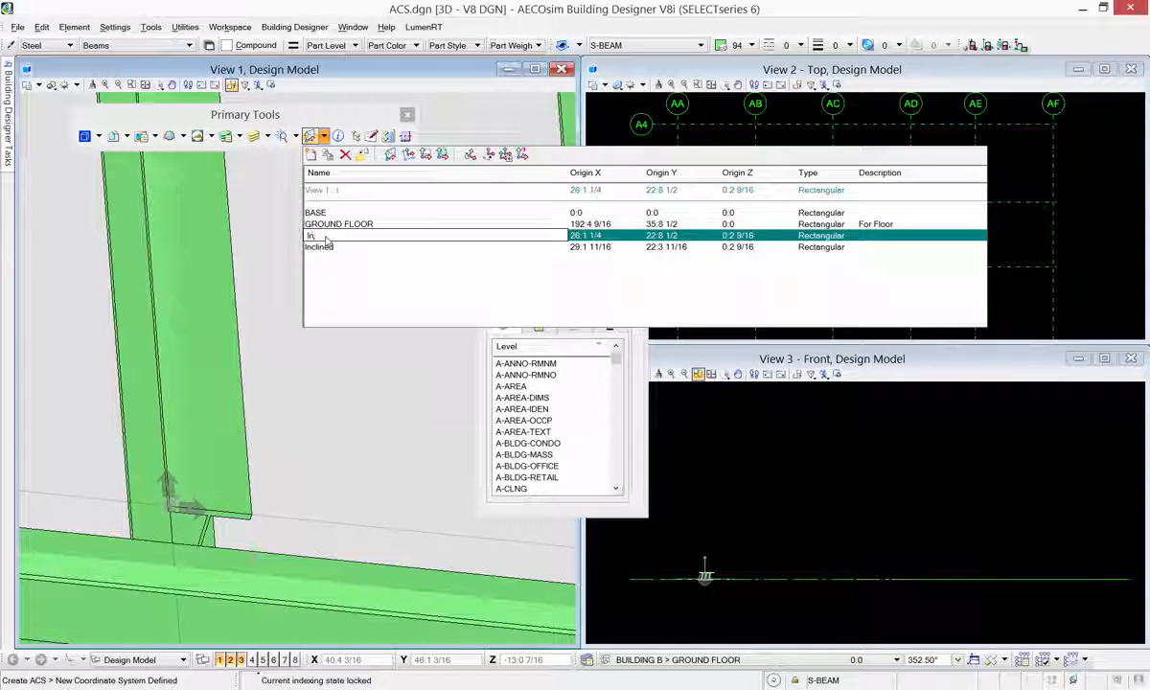
{"action": "type", "text": "clin"}
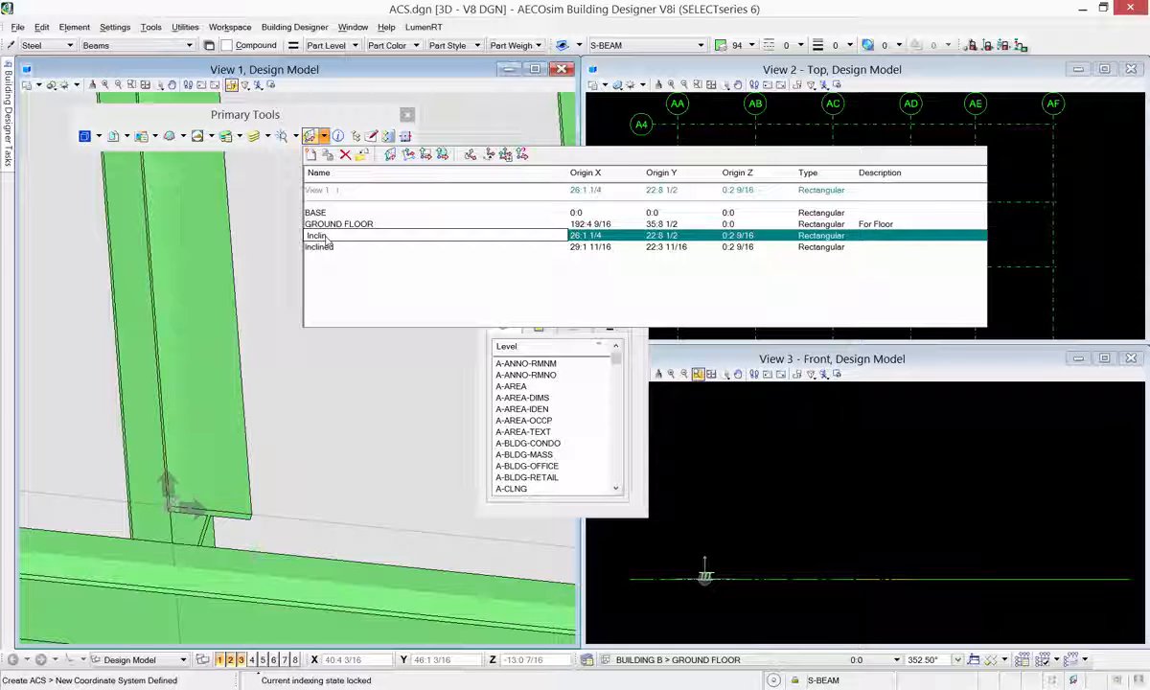
{"action": "type", "text": "ed 2"}
{"action": "key", "text": "Return"}
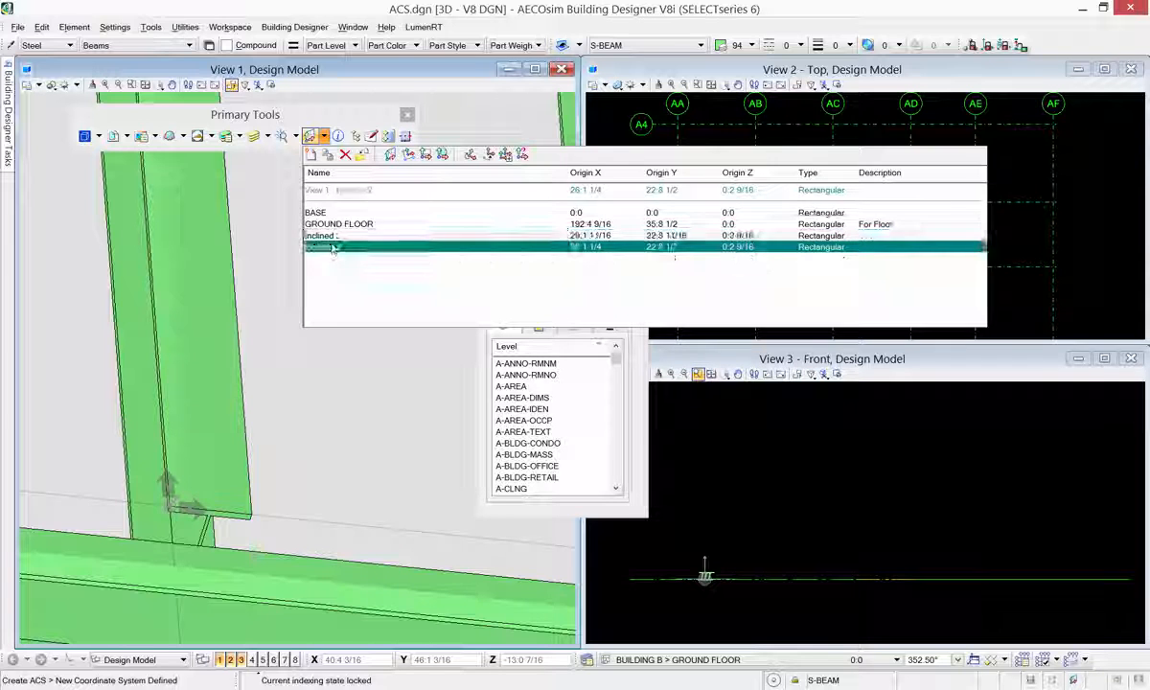
Switch the active coordinate system from Inclined 2 to Inclined and reopen the list of coordinate systems to check it.
{"action": "right_click", "coordinate": [372, 257]}
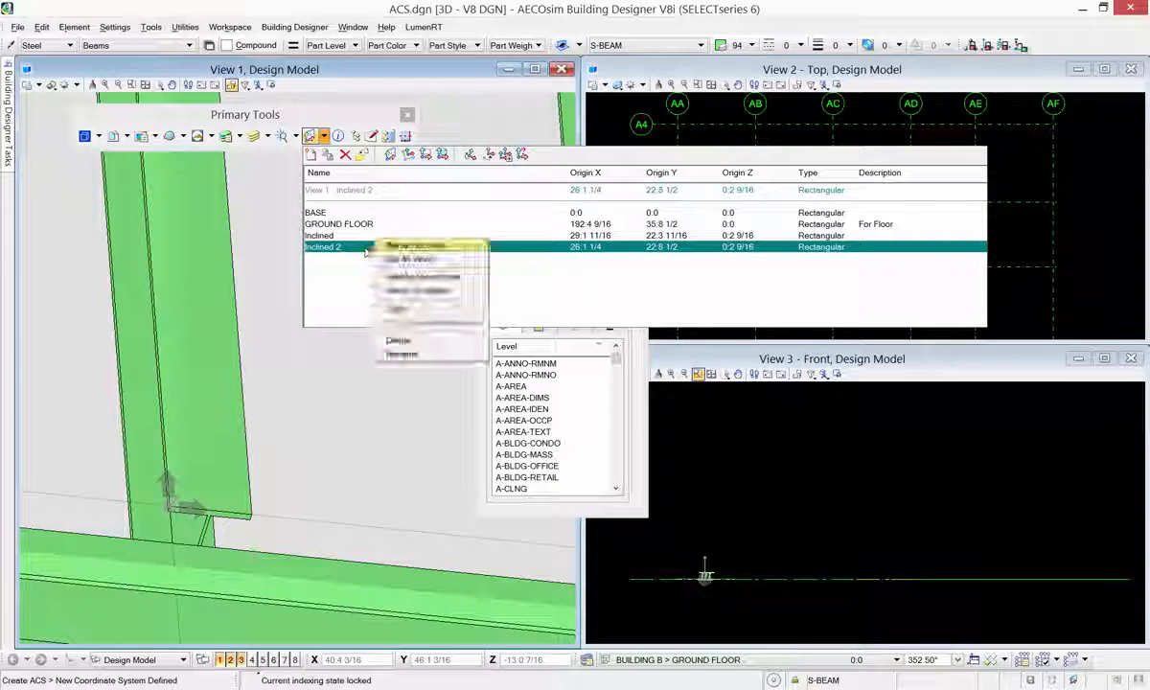
{"action": "left_click", "coordinate": [391, 276]}
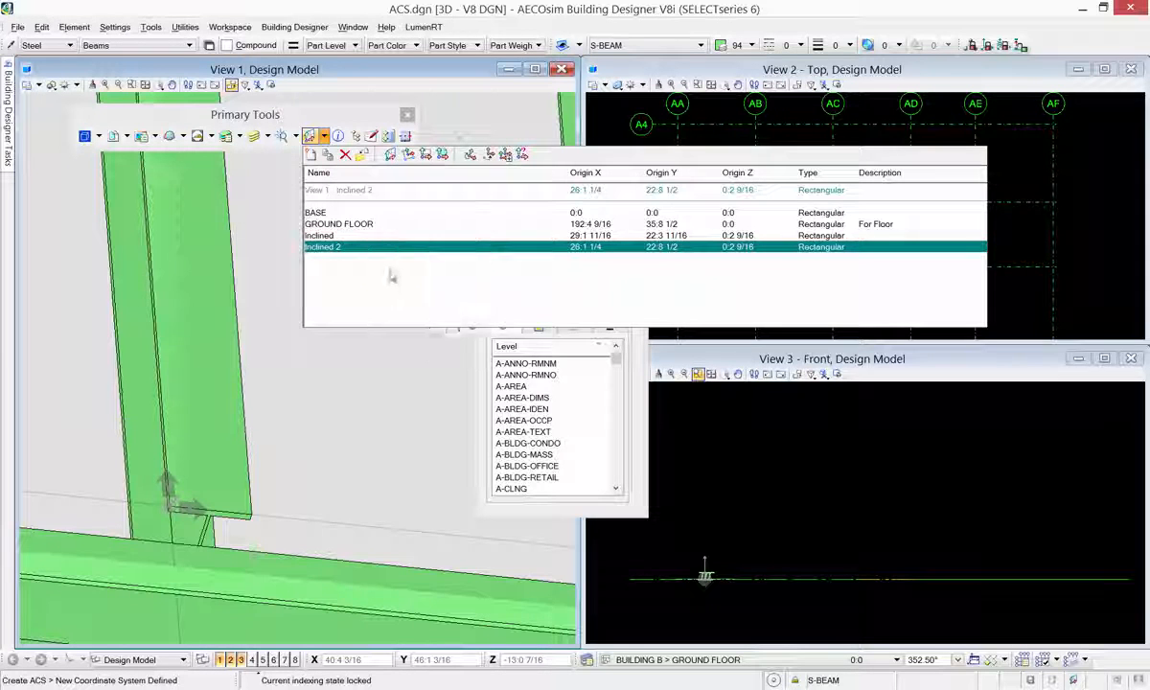
{"action": "double_click", "coordinate": [333, 235]}
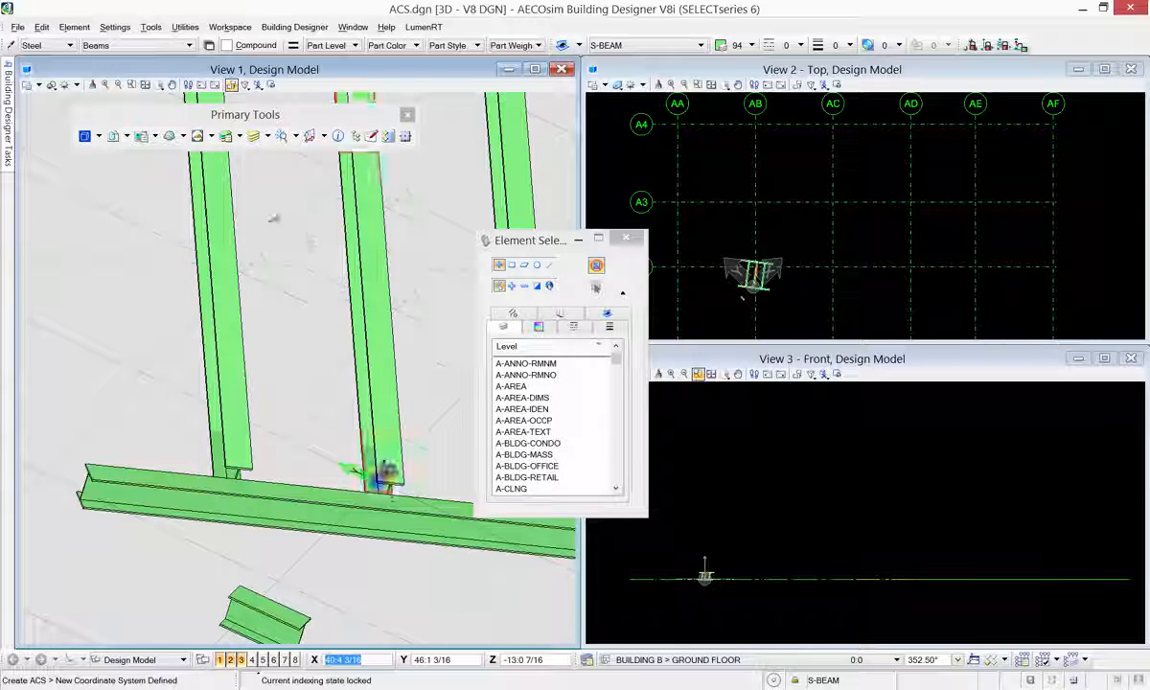
{"action": "left_click", "coordinate": [308, 135]}
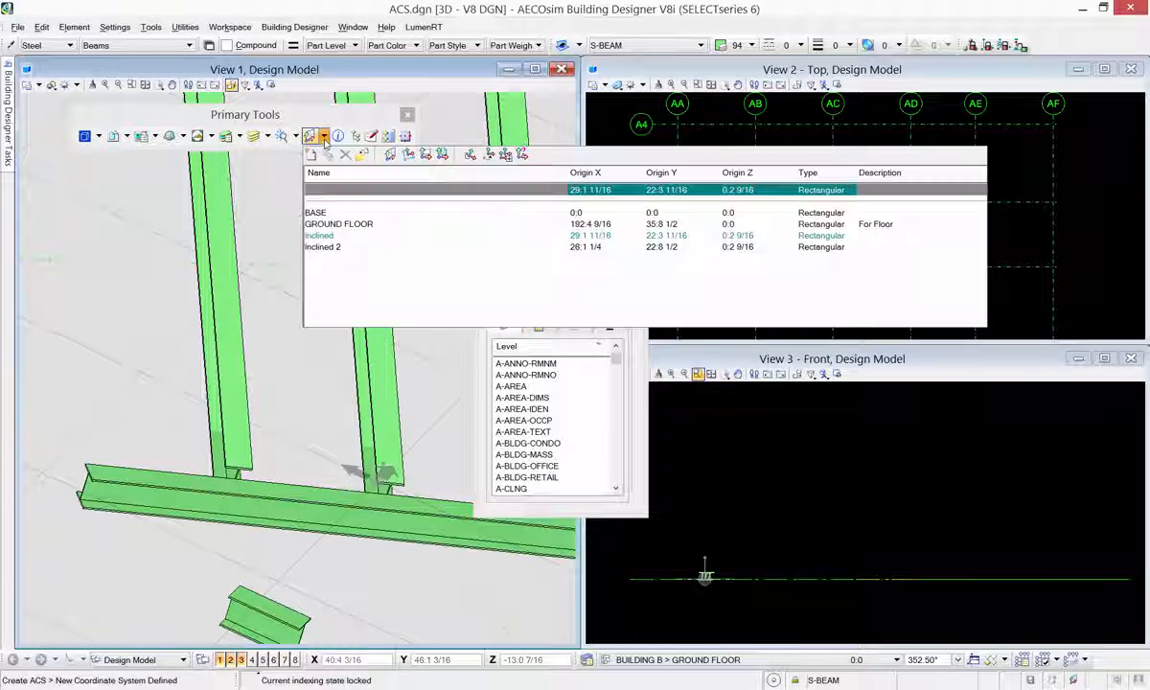
Make Inclined 2 the active coordinate system in View 1, and switch from it to BASE.
{"action": "left_click", "coordinate": [335, 236]}
{"action": "double_click", "coordinate": [337, 246]}
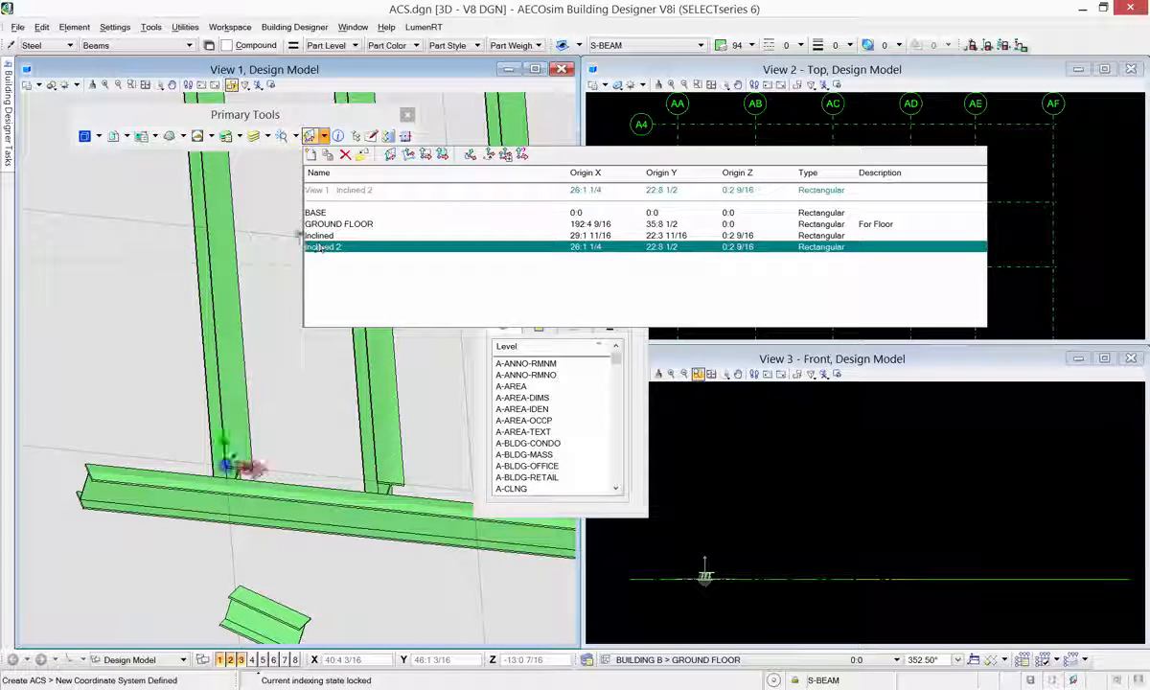
{"action": "left_click", "coordinate": [324, 136]}
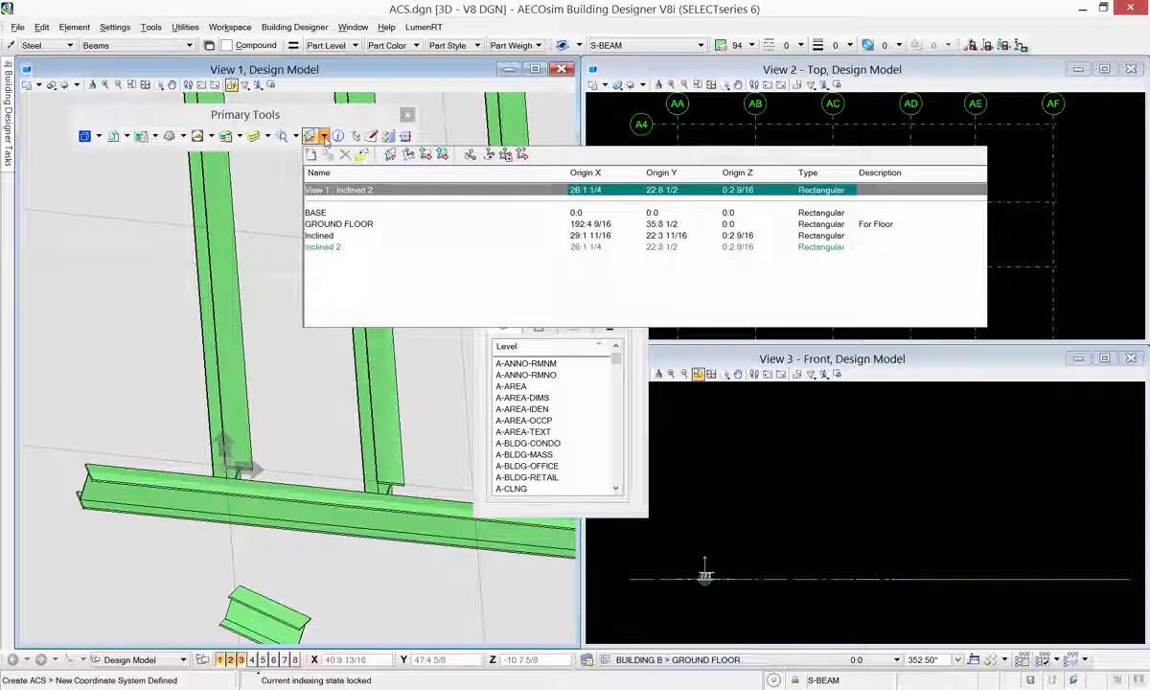
{"action": "double_click", "coordinate": [340, 213]}
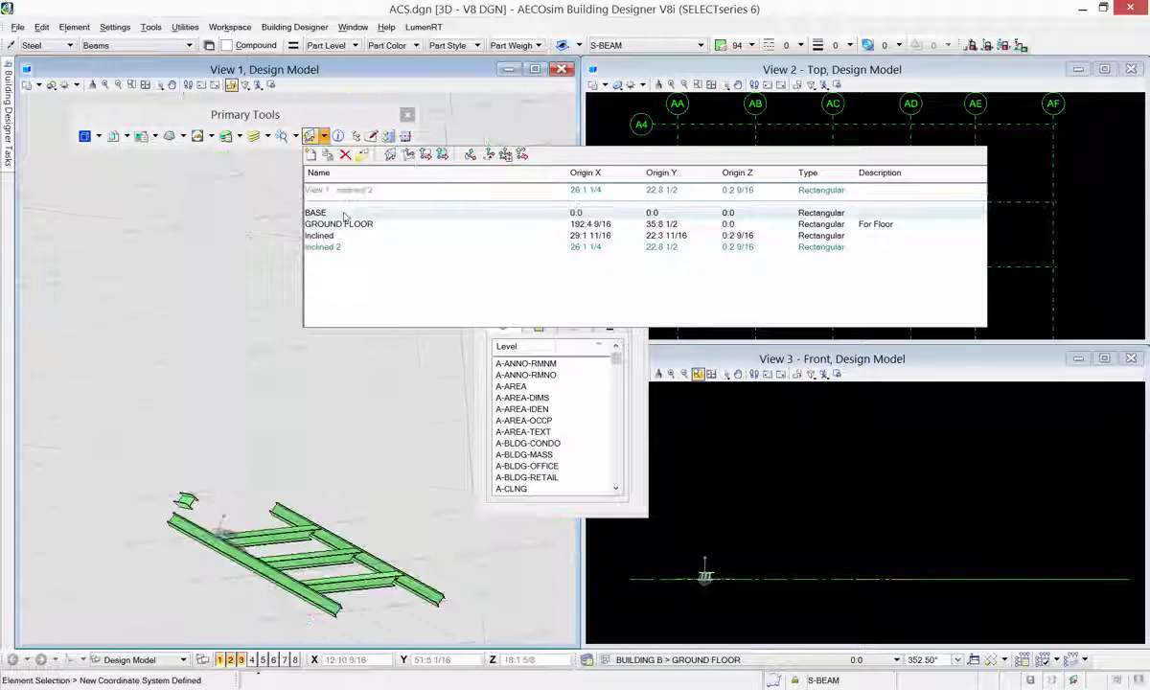
{"action": "left_click", "coordinate": [268, 387]}
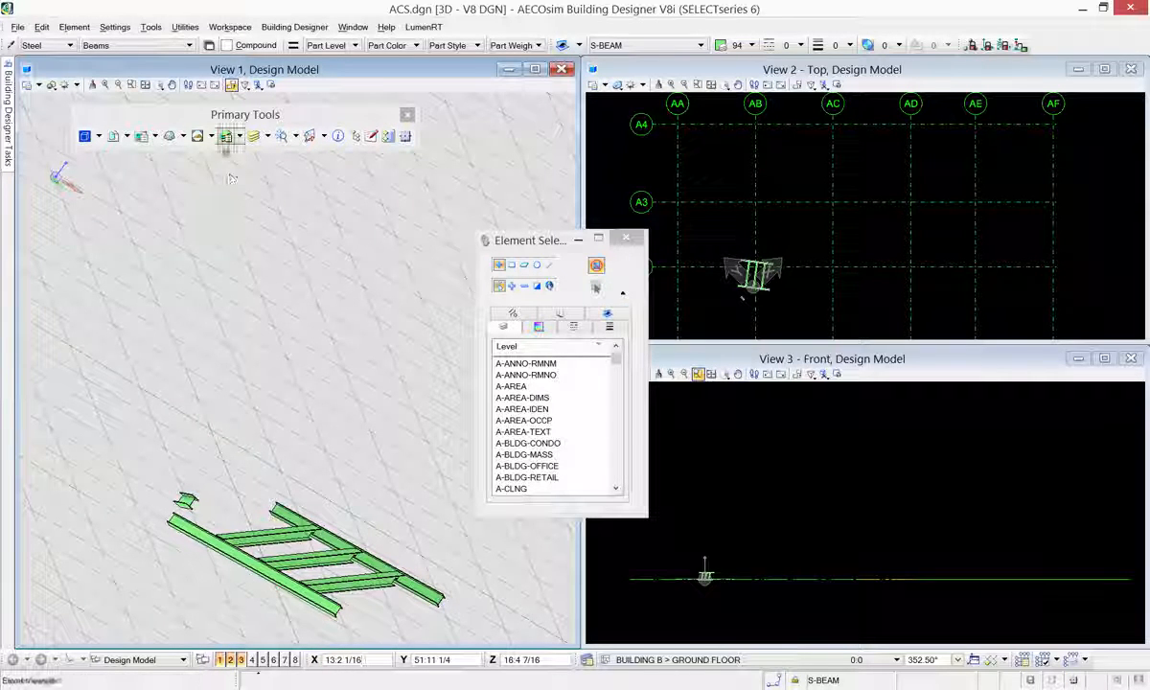
Rotate View 1 to the isometric orientation and bring the sloped beam frame into full view.
{"action": "left_click", "coordinate": [163, 89]}
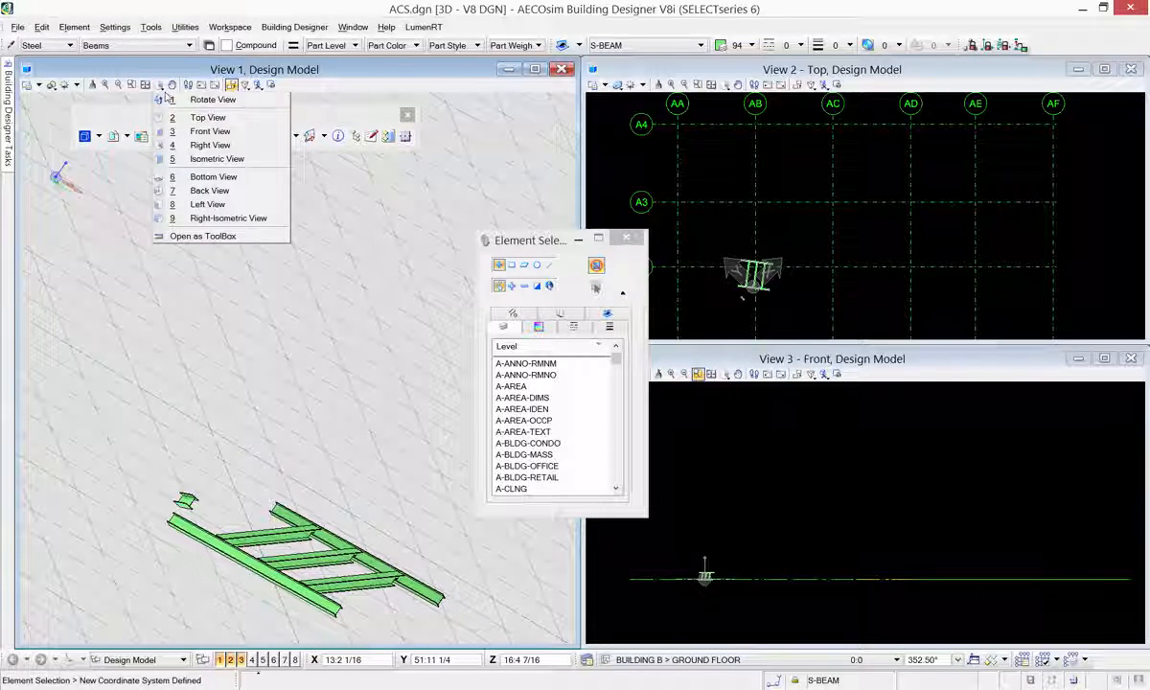
{"action": "left_click", "coordinate": [183, 156]}
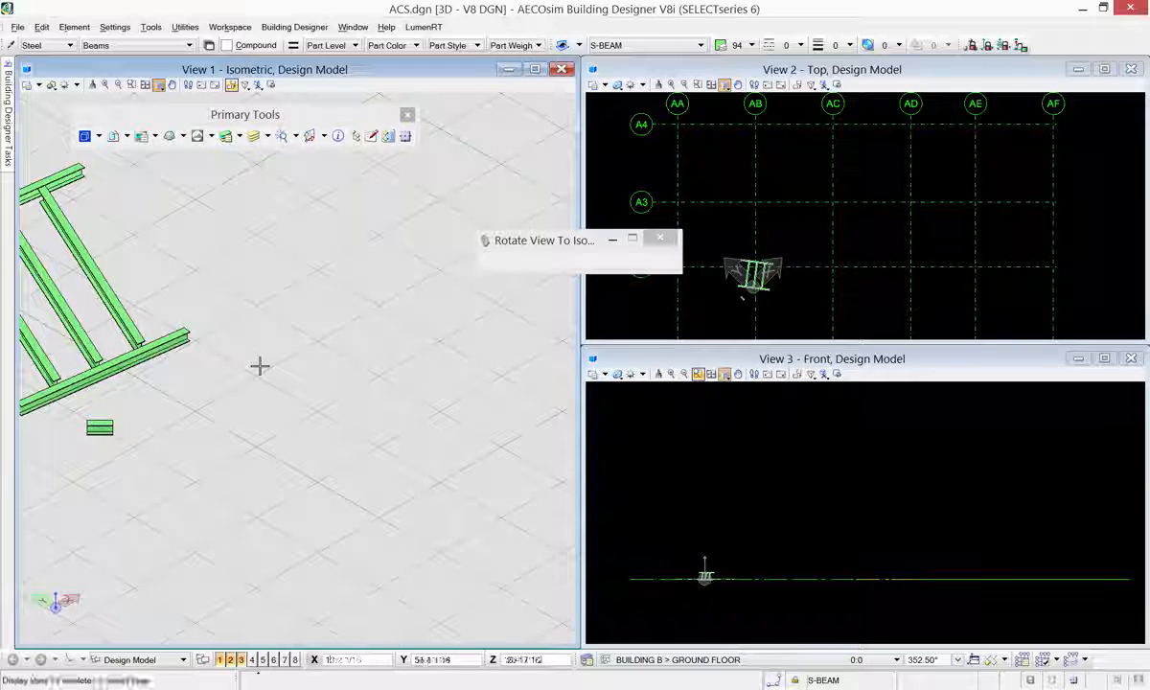
{"action": "middle_click_drag", "start_coordinate": [272, 372], "coordinate": [280, 382]}
{"action": "middle_click_drag", "start_coordinate": [208, 405], "coordinate": [321, 428]}
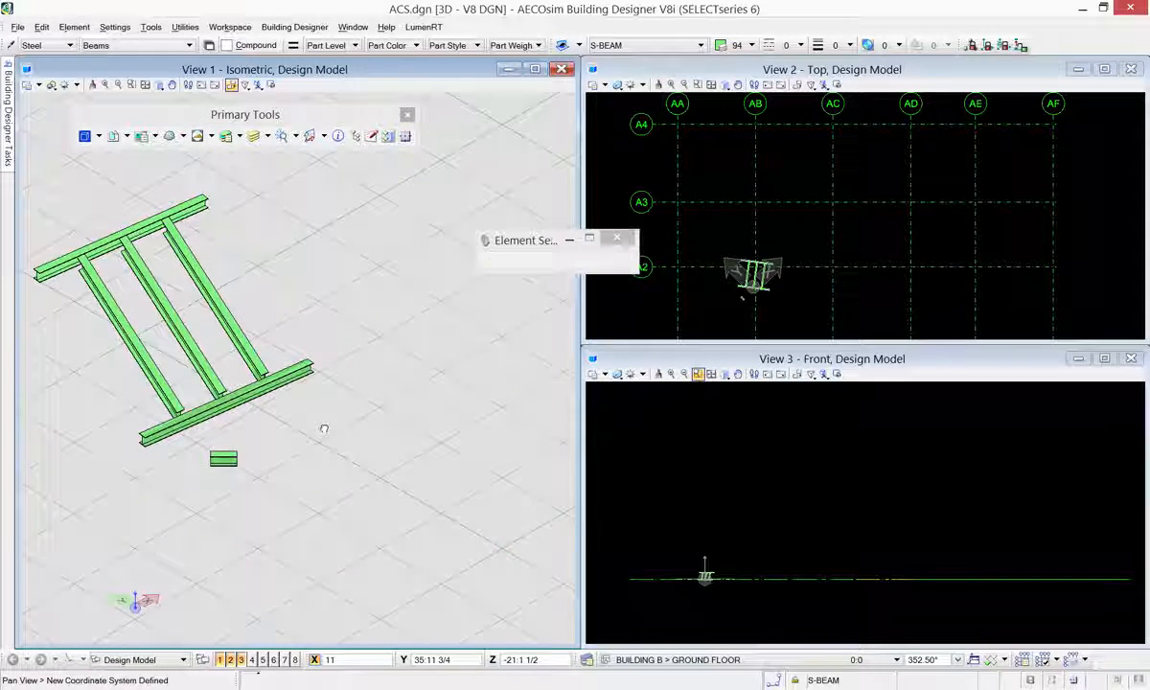
Define a rectangular ACS by view from the Front view, placing its origin beside and above the beam frame.
{"action": "left_click", "coordinate": [324, 136]}
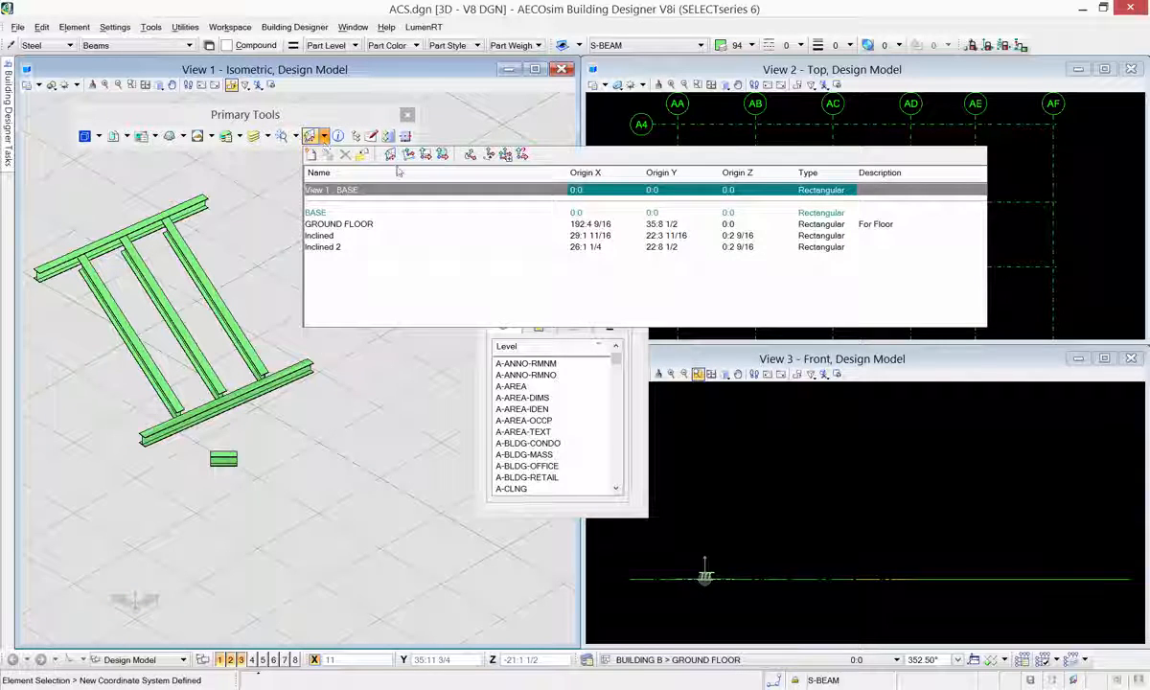
{"action": "left_click", "coordinate": [426, 155]}
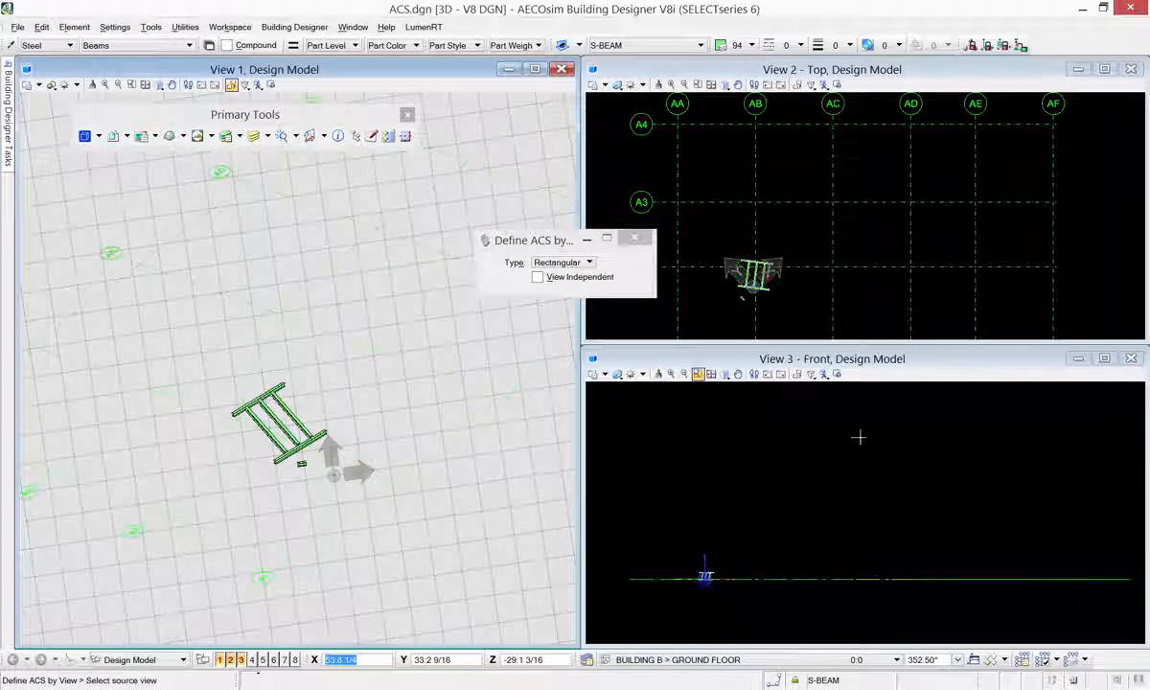
{"action": "left_click", "coordinate": [741, 549]}
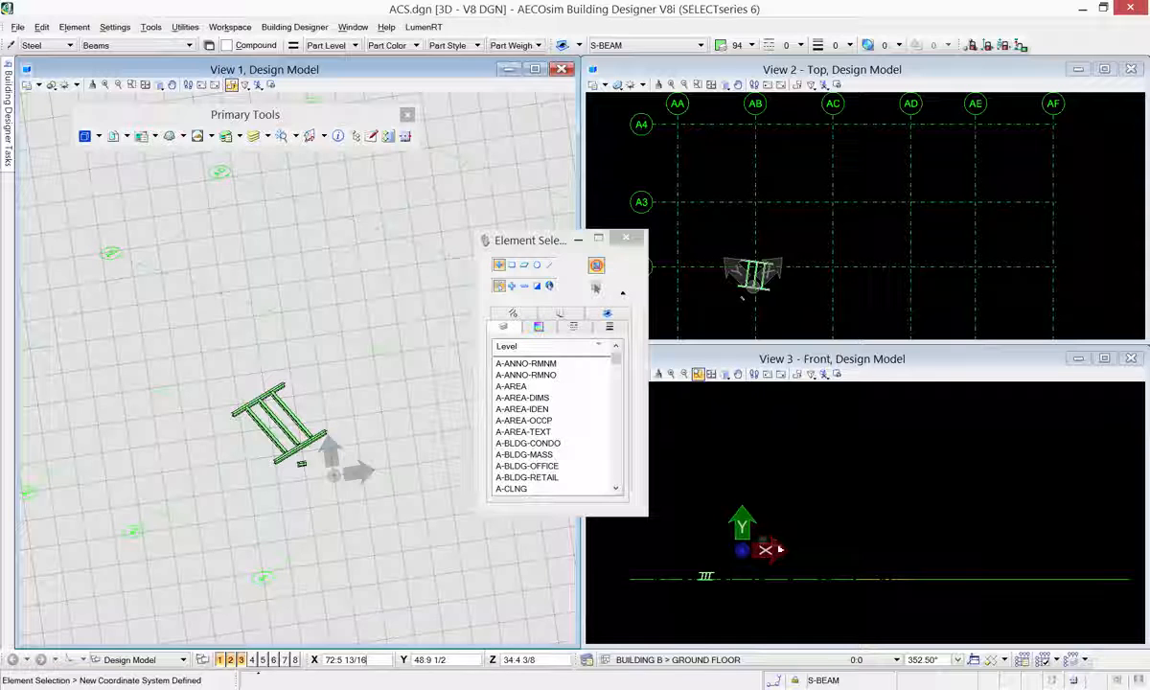
Align Views 3, 2 and 1 with the auxiliary coordinate system using Align View with ACS.
{"action": "left_click", "coordinate": [973, 659]}
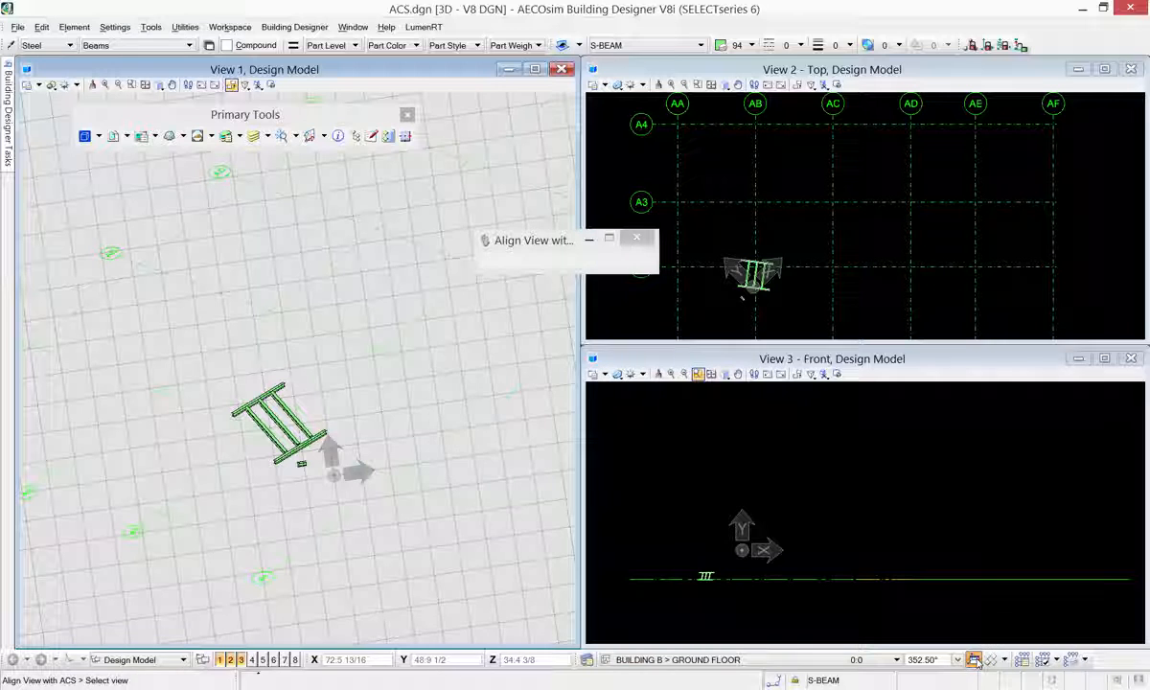
{"action": "left_click", "coordinate": [828, 524]}
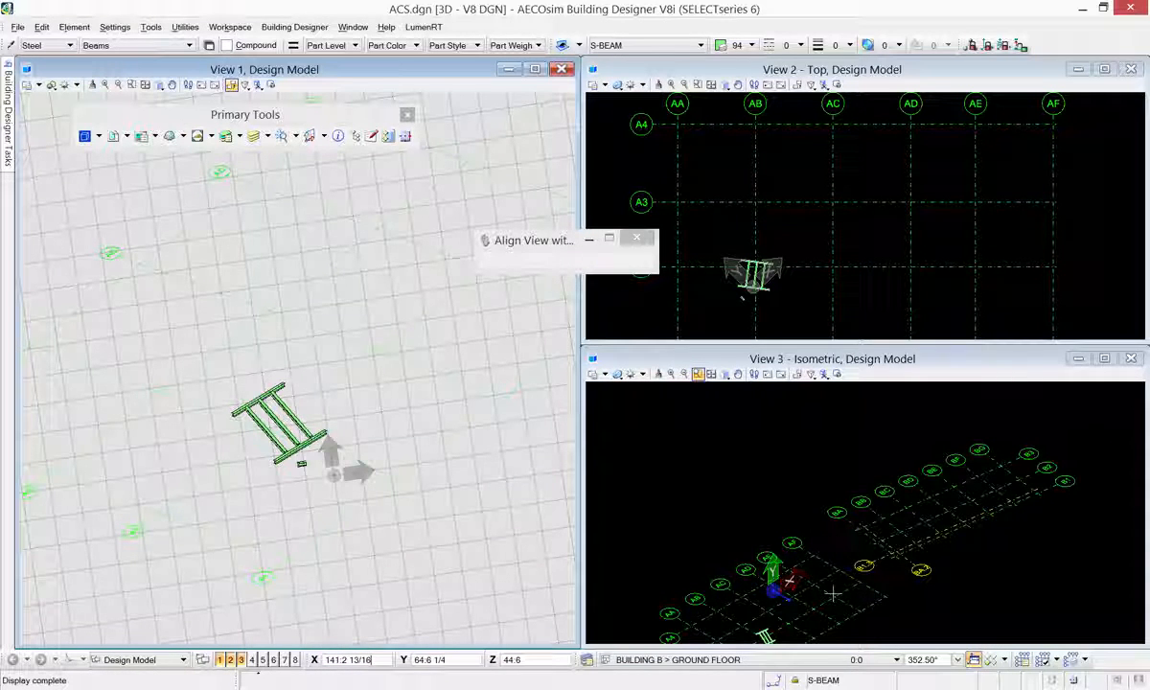
{"action": "left_click", "coordinate": [762, 549]}
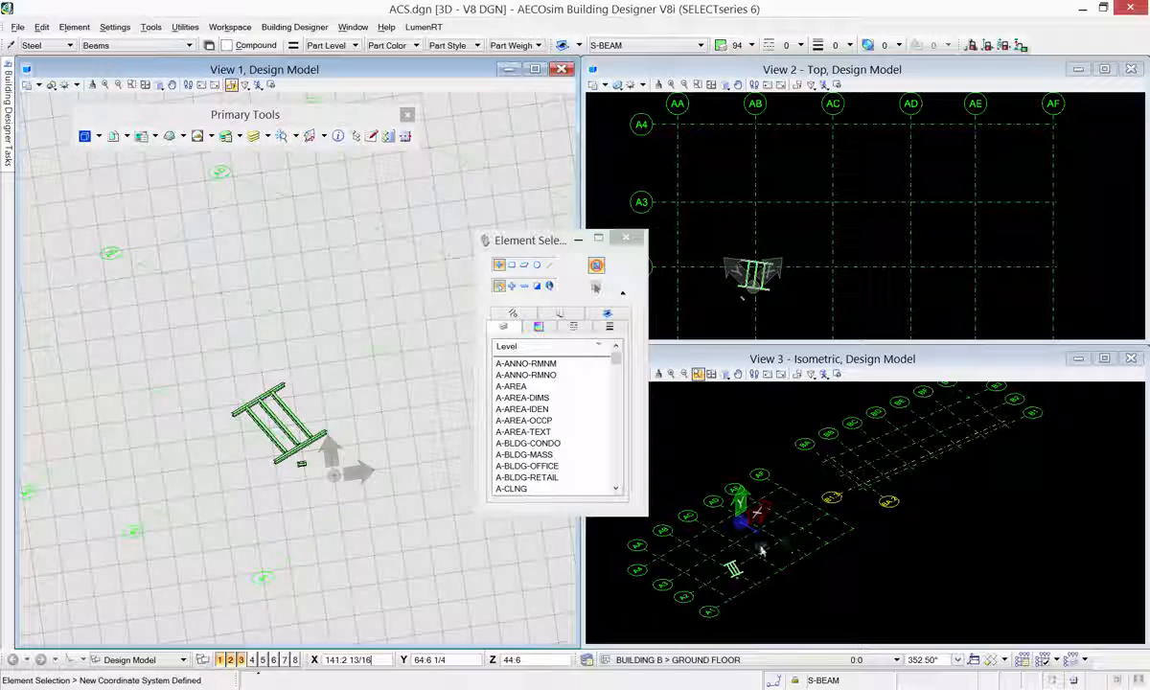
{"action": "left_click", "coordinate": [973, 659]}
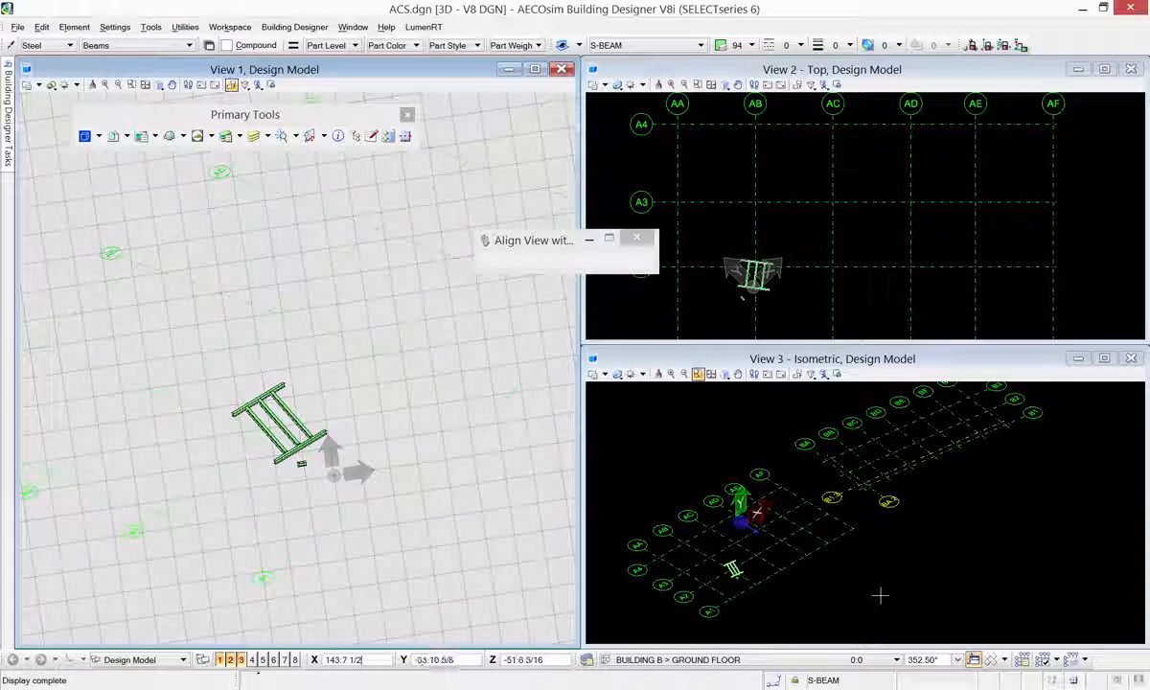
{"action": "left_click", "coordinate": [791, 312]}
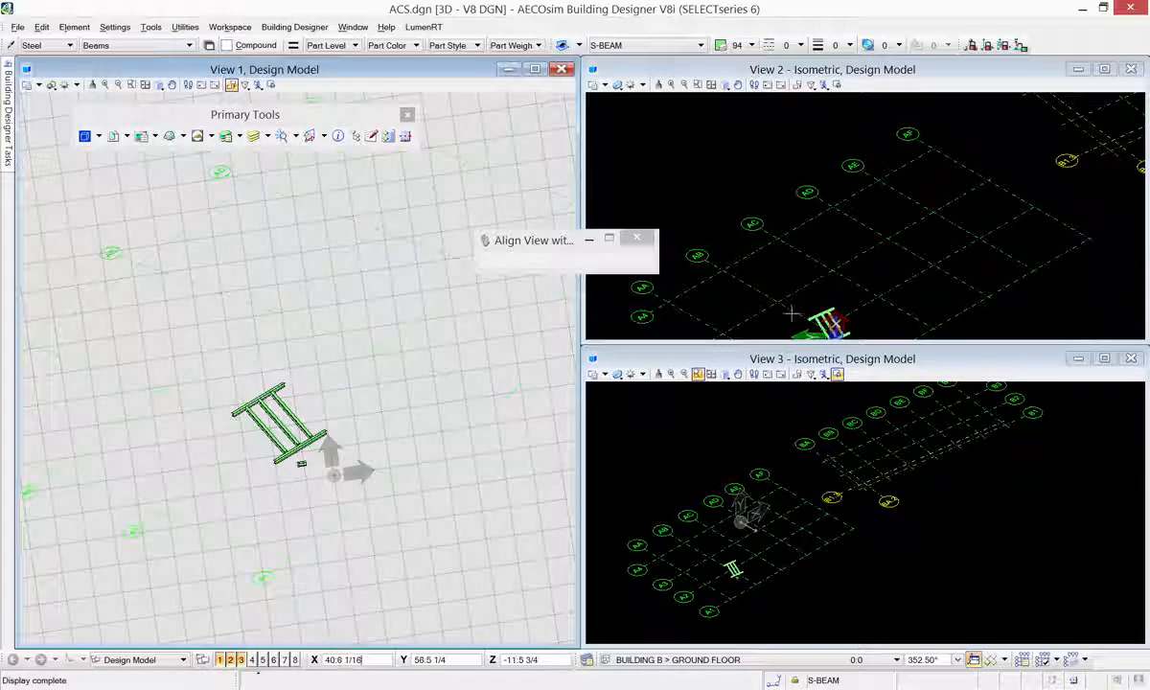
{"action": "left_click", "coordinate": [408, 393]}
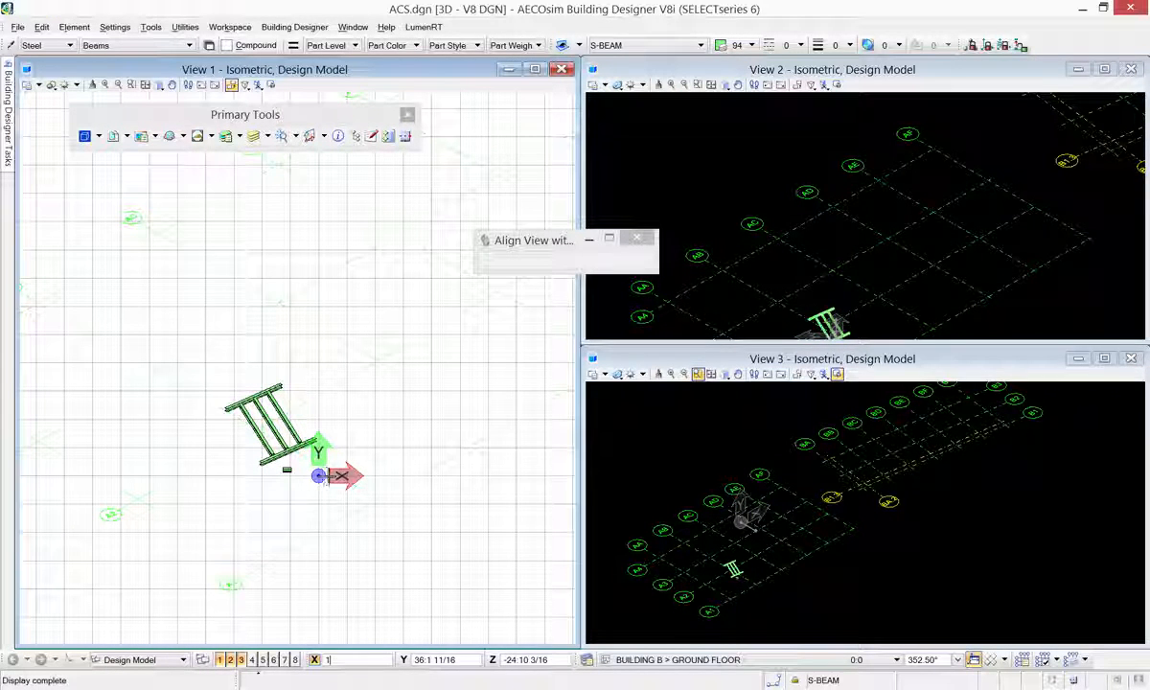
{"action": "middle_click_drag", "start_coordinate": [370, 443], "coordinate": [382, 446]}
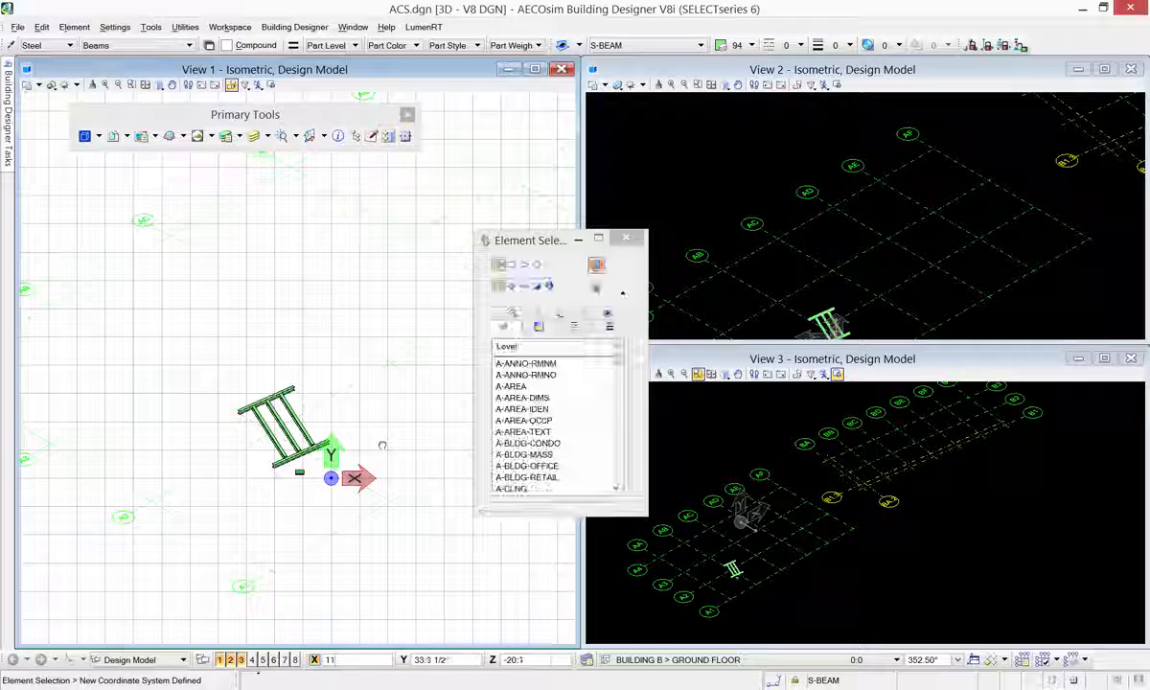
Activate the Inclined coordinate system in View 1 and apply it to the other views with Apply To All.
{"action": "left_click", "coordinate": [311, 135]}
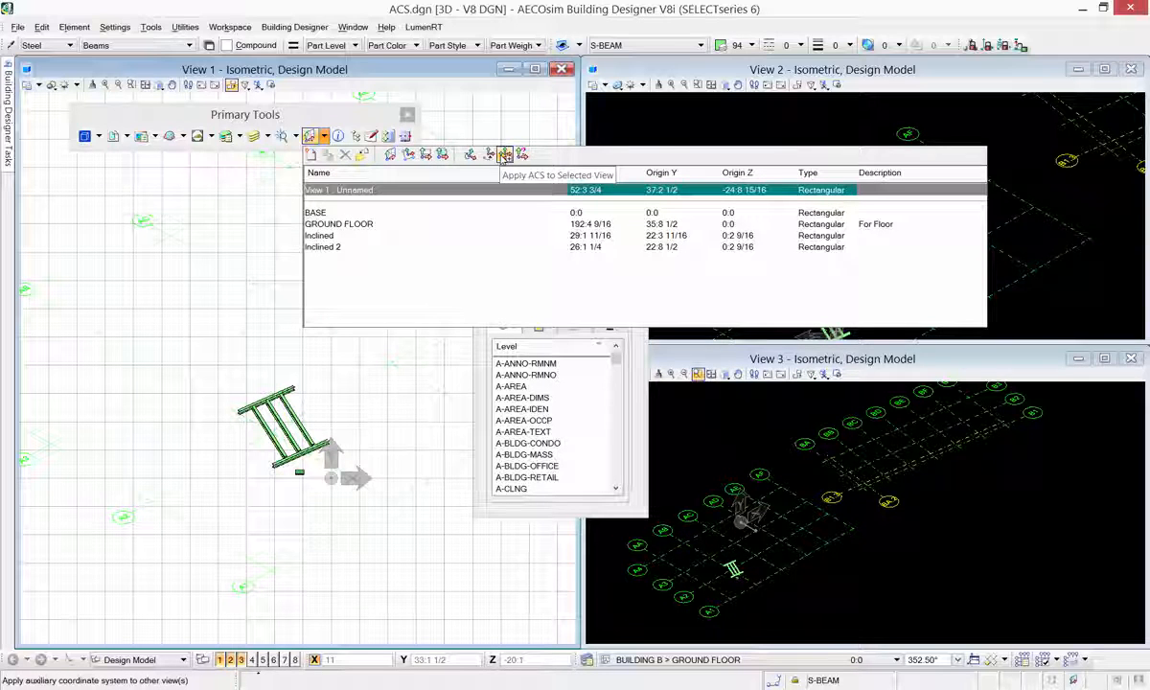
{"action": "left_click", "coordinate": [505, 156]}
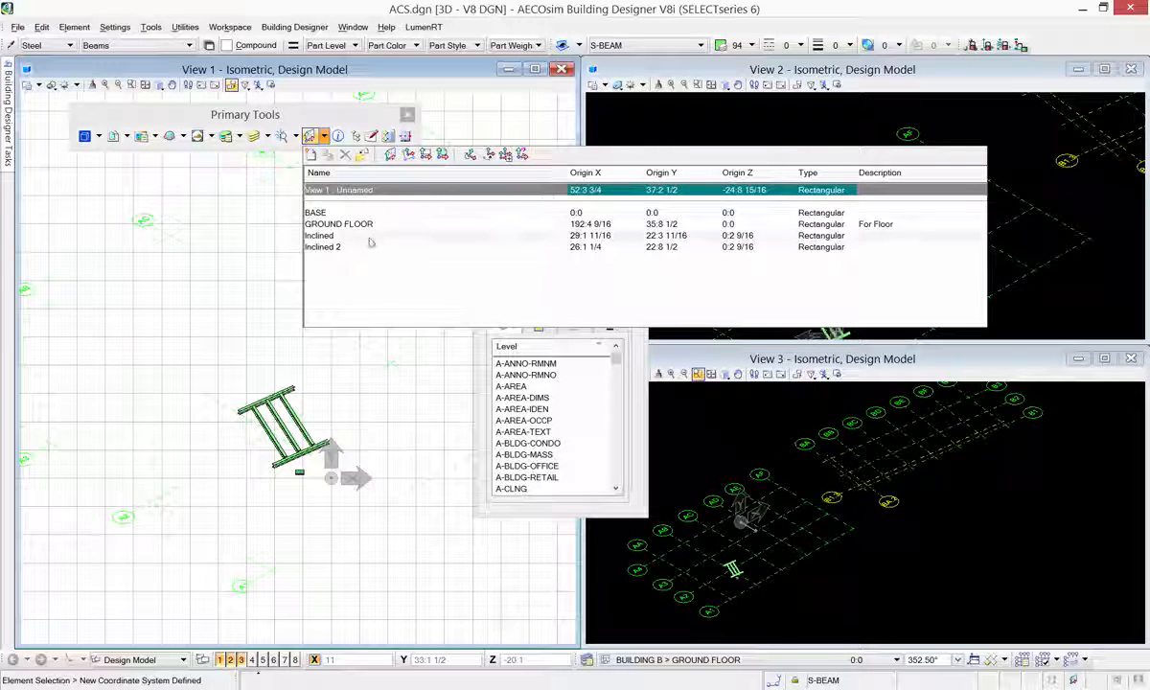
{"action": "double_click", "coordinate": [364, 237]}
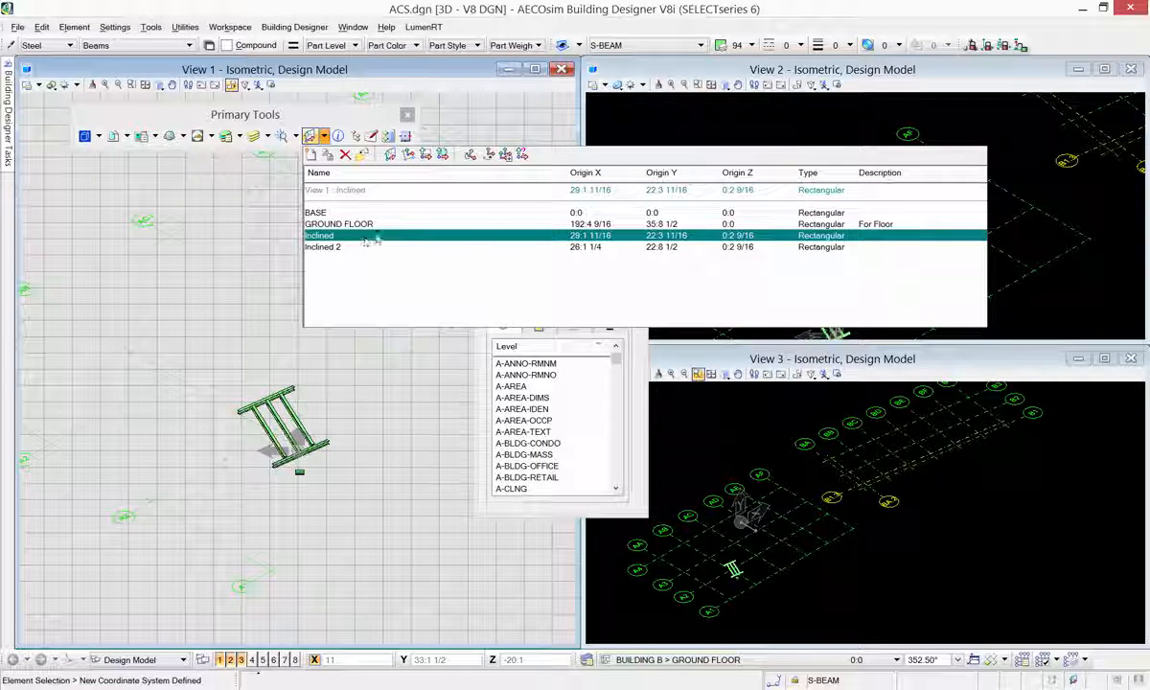
{"action": "left_click", "coordinate": [505, 156]}
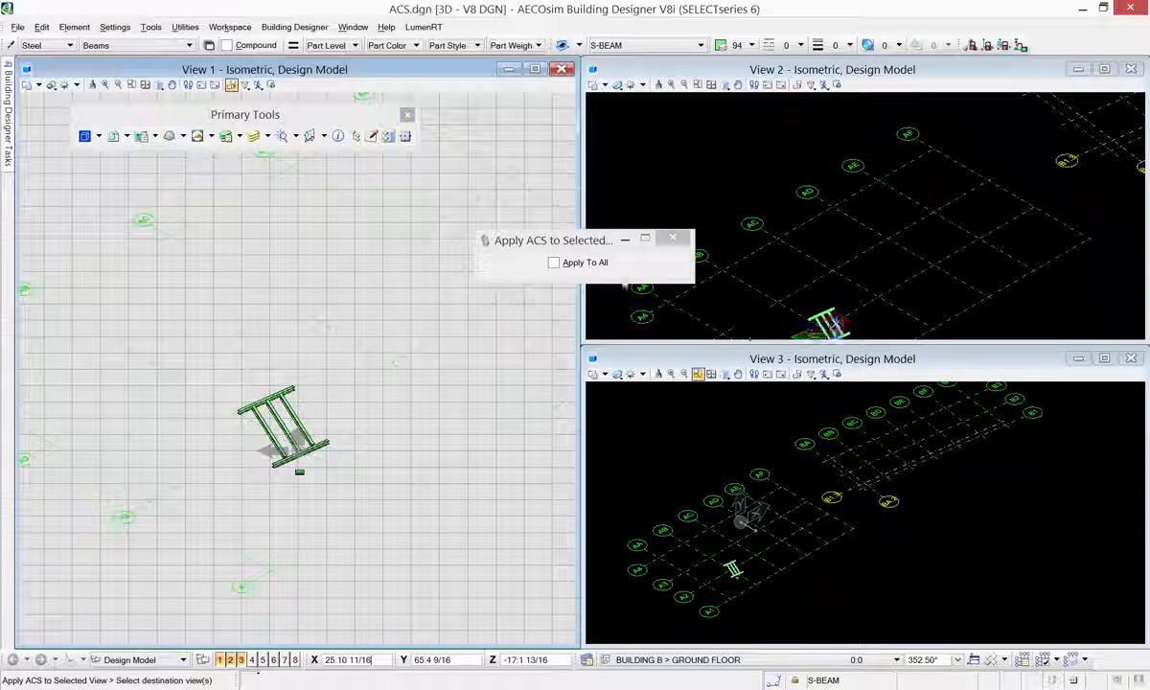
{"action": "left_click", "coordinate": [553, 262]}
{"action": "left_click", "coordinate": [710, 306]}
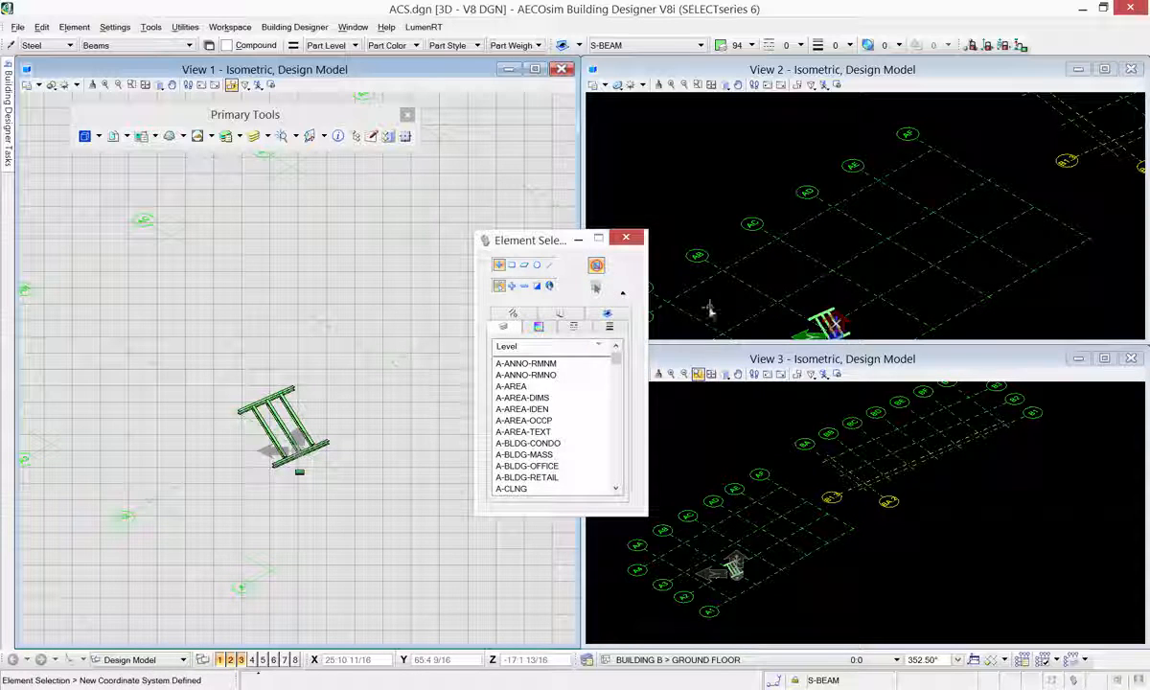
Use Select ACS to make GROUND FLOOR the active coordinate system by picking its origin in View 3.
{"action": "left_click", "coordinate": [323, 137]}
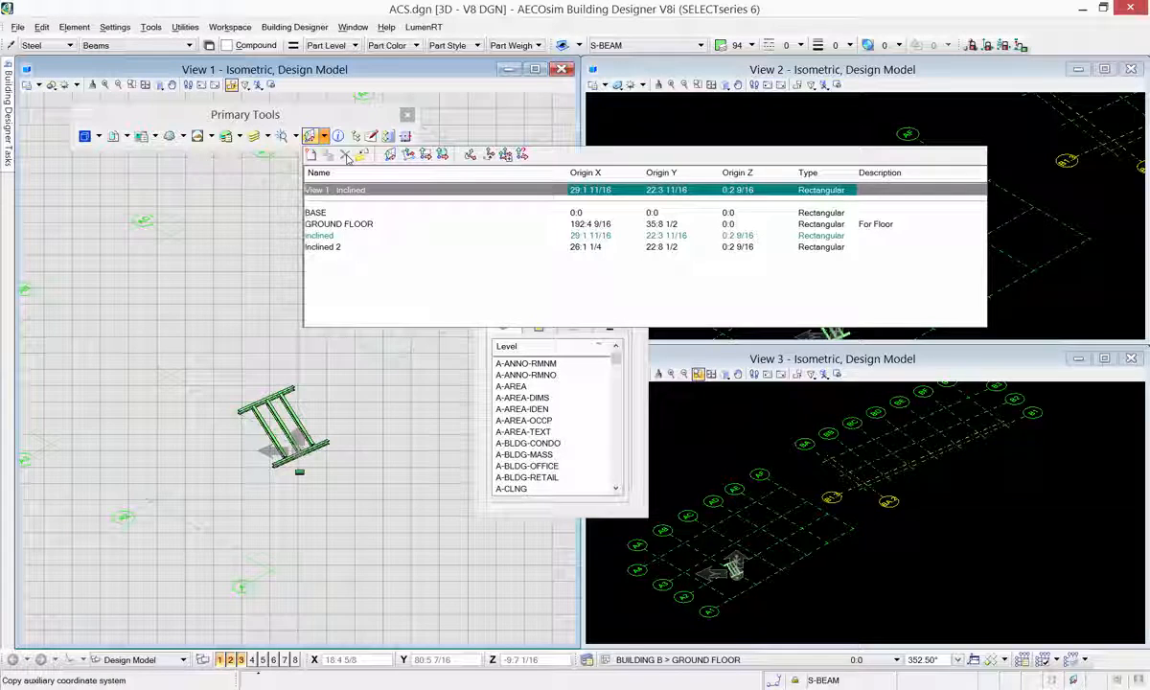
{"action": "left_click", "coordinate": [347, 156]}
{"action": "left_click", "coordinate": [522, 156]}
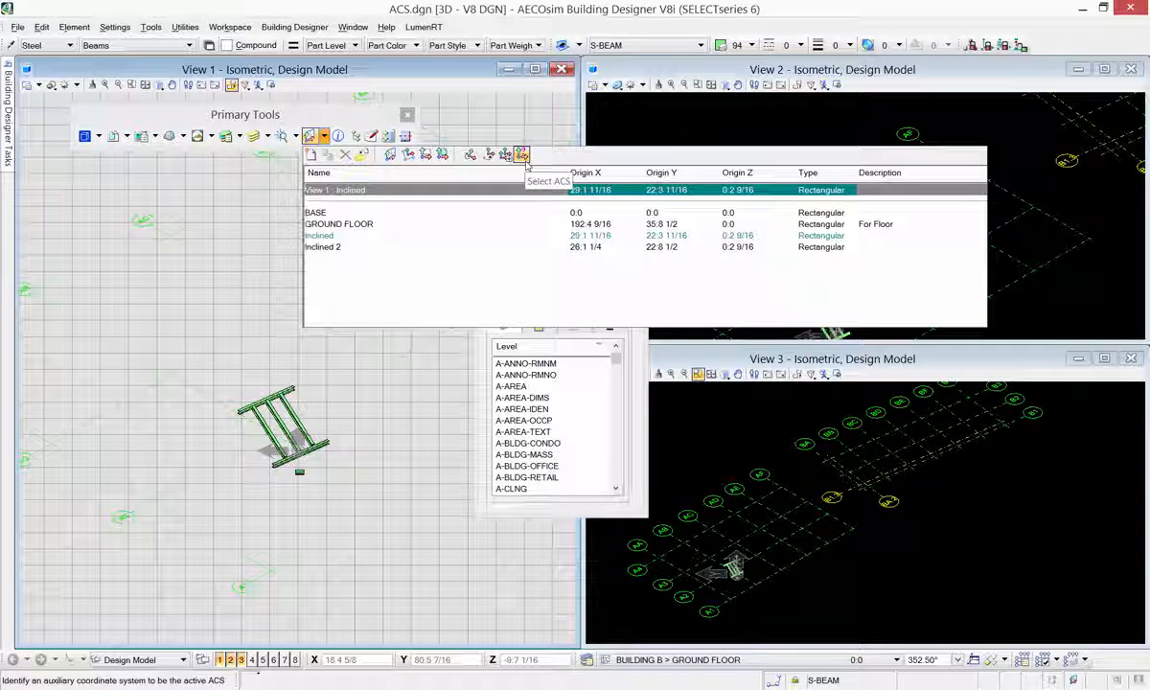
{"action": "left_click", "coordinate": [525, 160]}
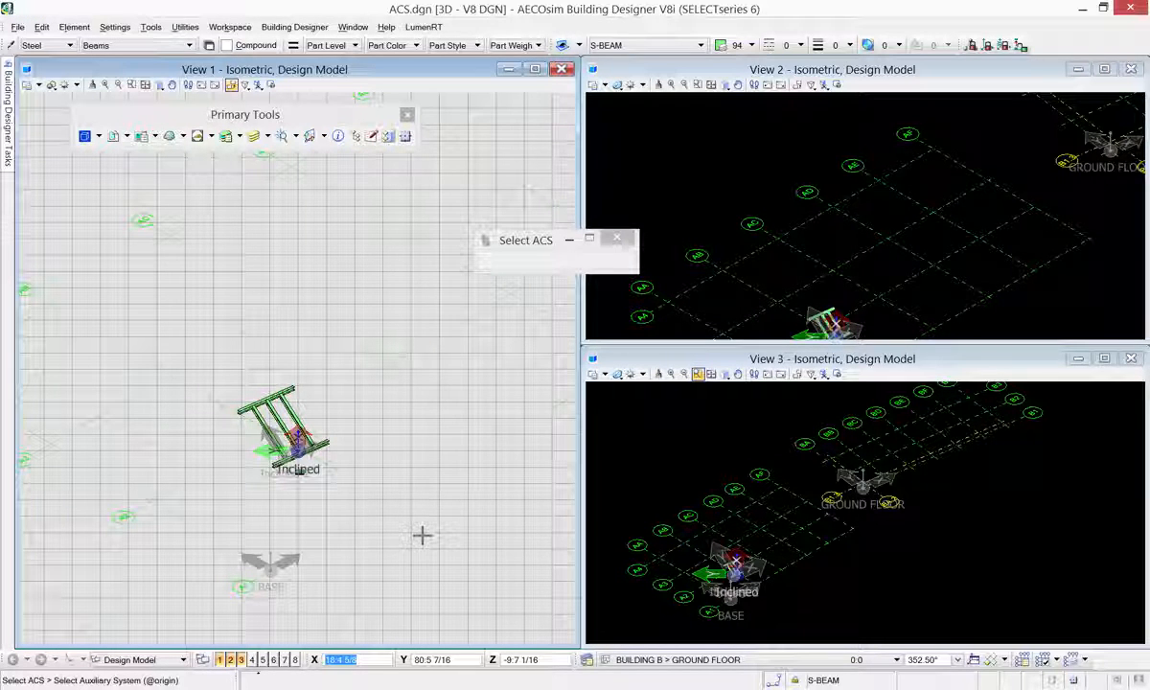
{"action": "scroll", "coordinate": [882, 494], "scroll_direction": "up", "scroll_amount": 6}
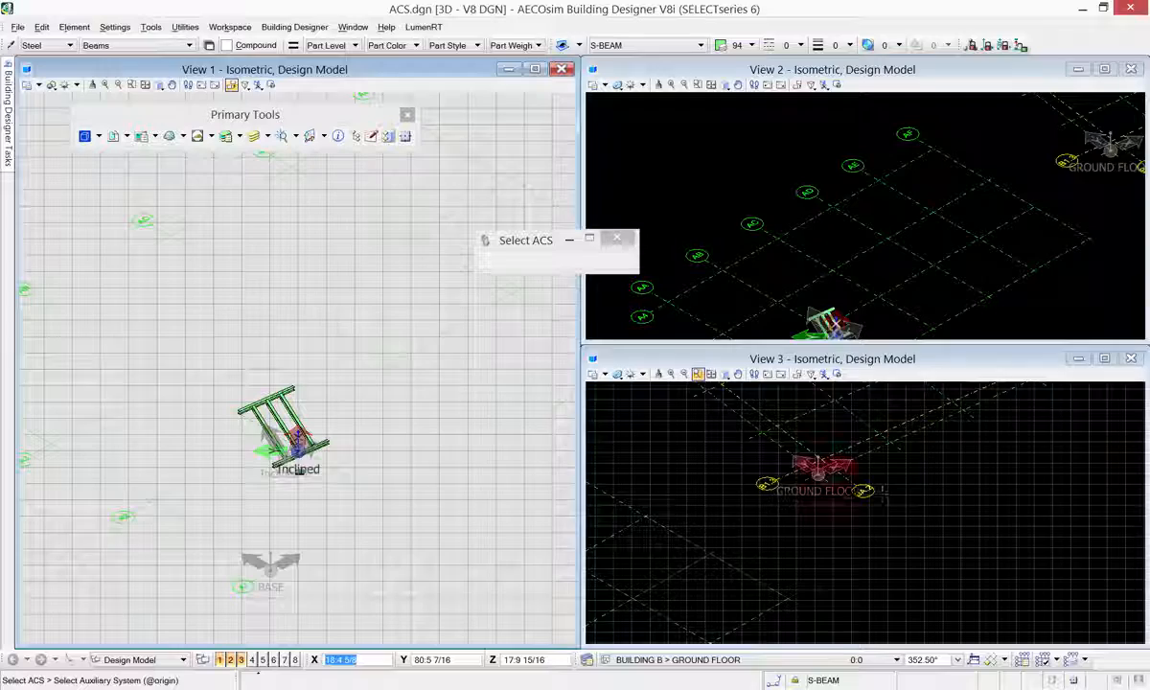
{"action": "left_click", "coordinate": [820, 470]}
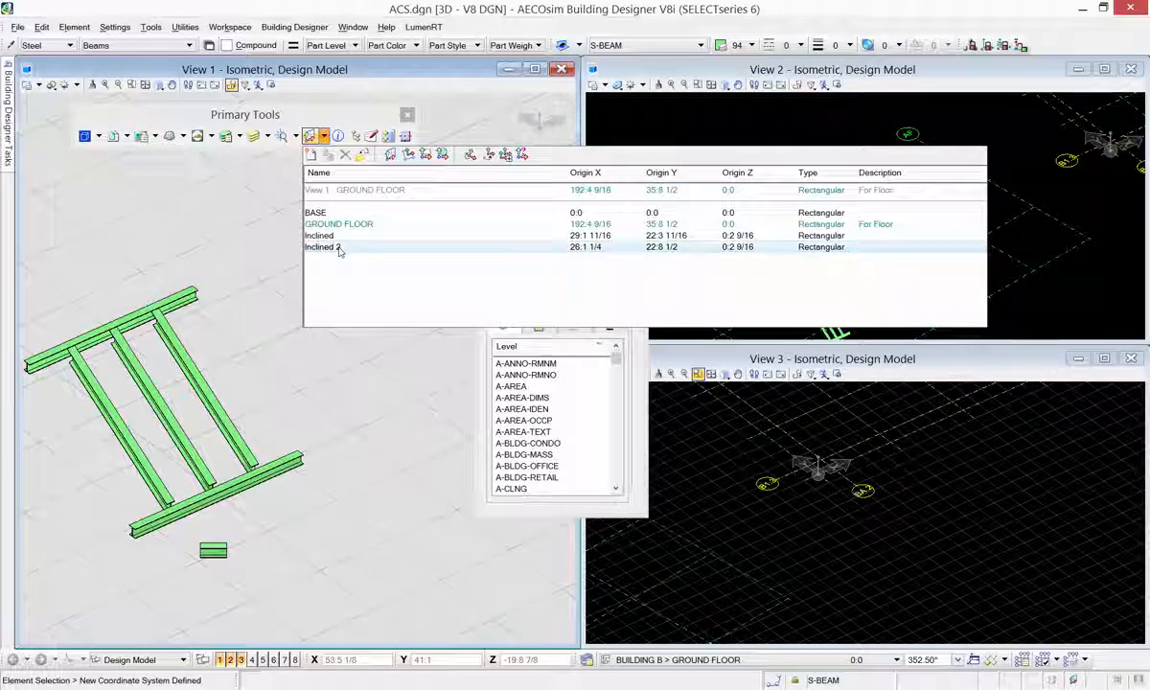
Activate the Inclined 2 coordinate system and rotate View 1 to the top orientation relative to it.
{"action": "left_click", "coordinate": [342, 247]}
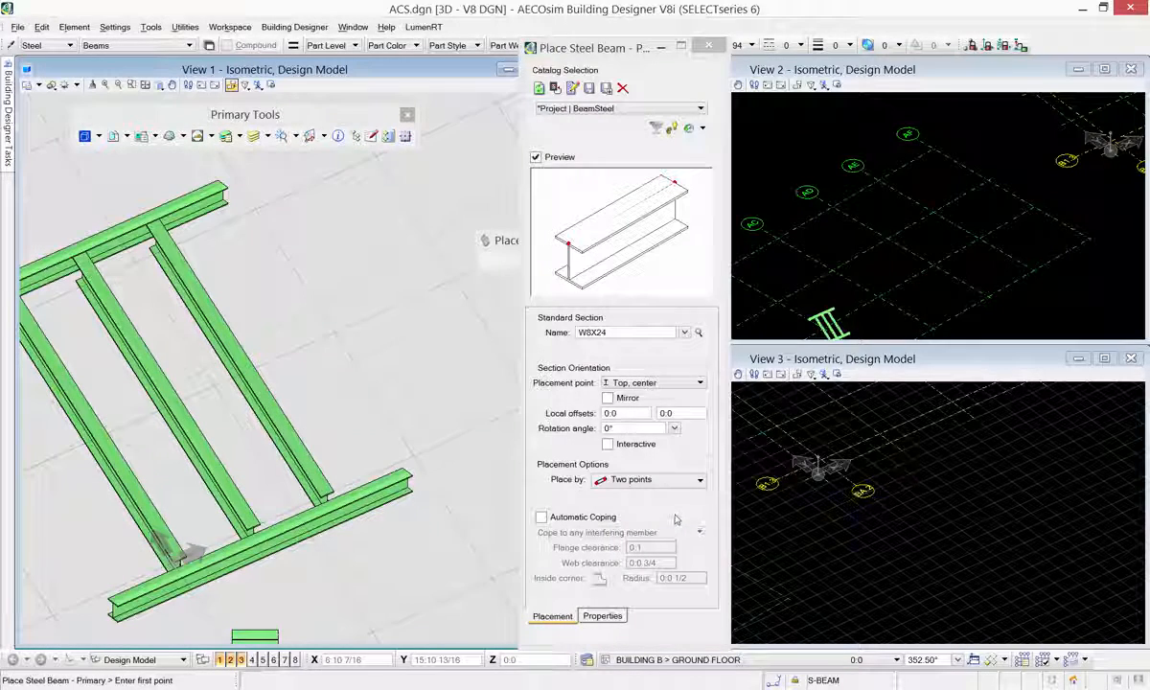
{"action": "left_click", "coordinate": [158, 85]}
{"action": "left_click", "coordinate": [192, 113]}
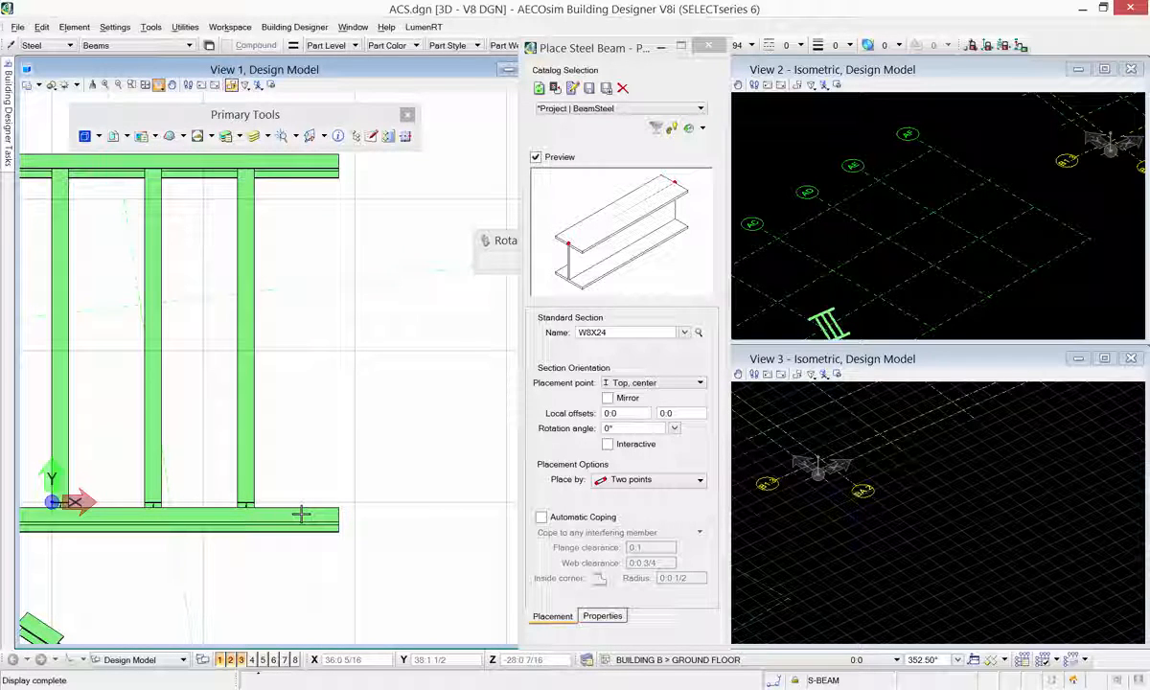
{"action": "mouse_move", "coordinate": [8, 134]}
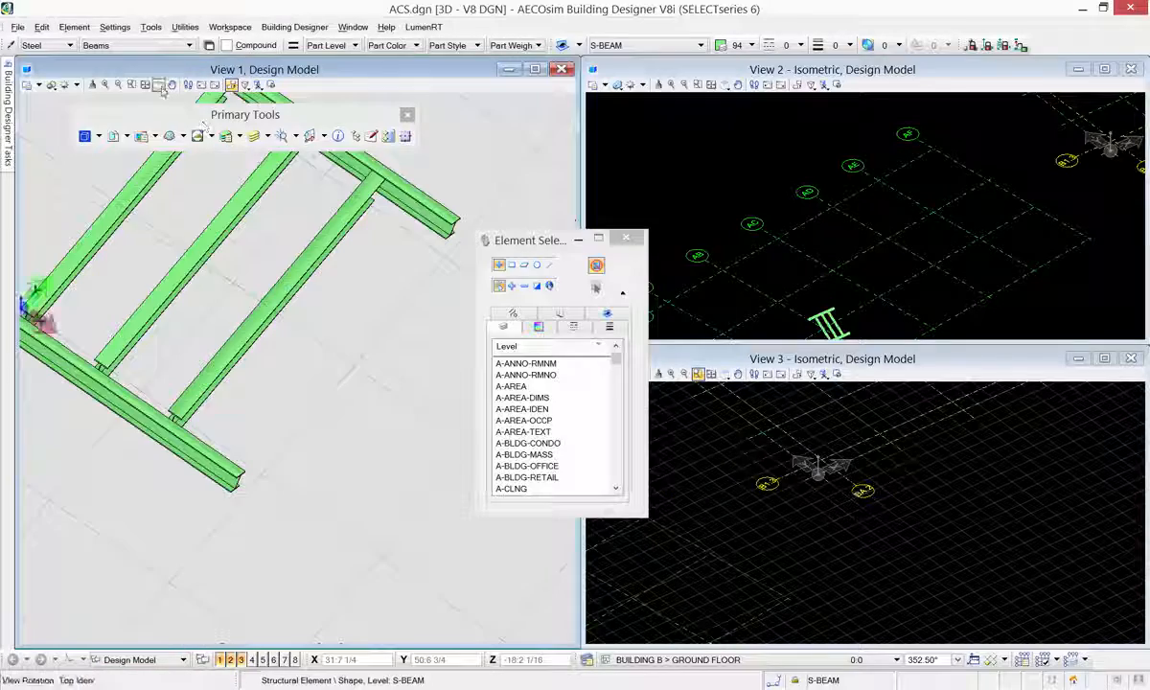
{"action": "left_click", "coordinate": [32, 292]}
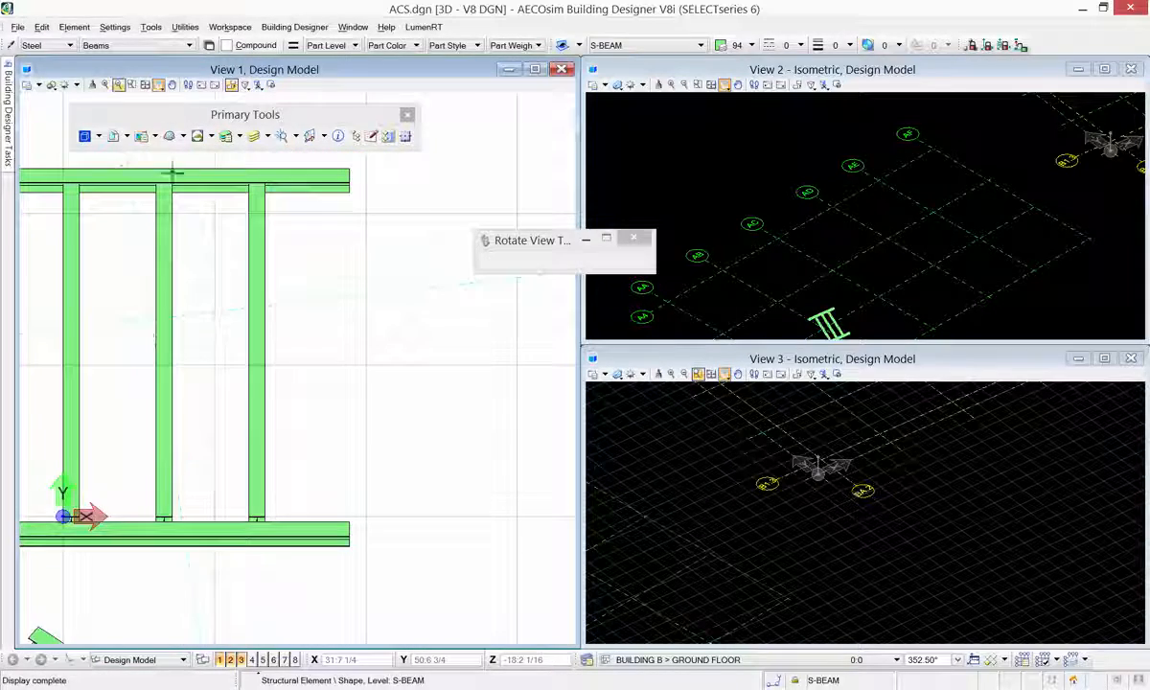
Start the Place Steel Beam tool and apply the Inclined 2 coordinate system to all views.
{"action": "mouse_move", "coordinate": [8, 135]}
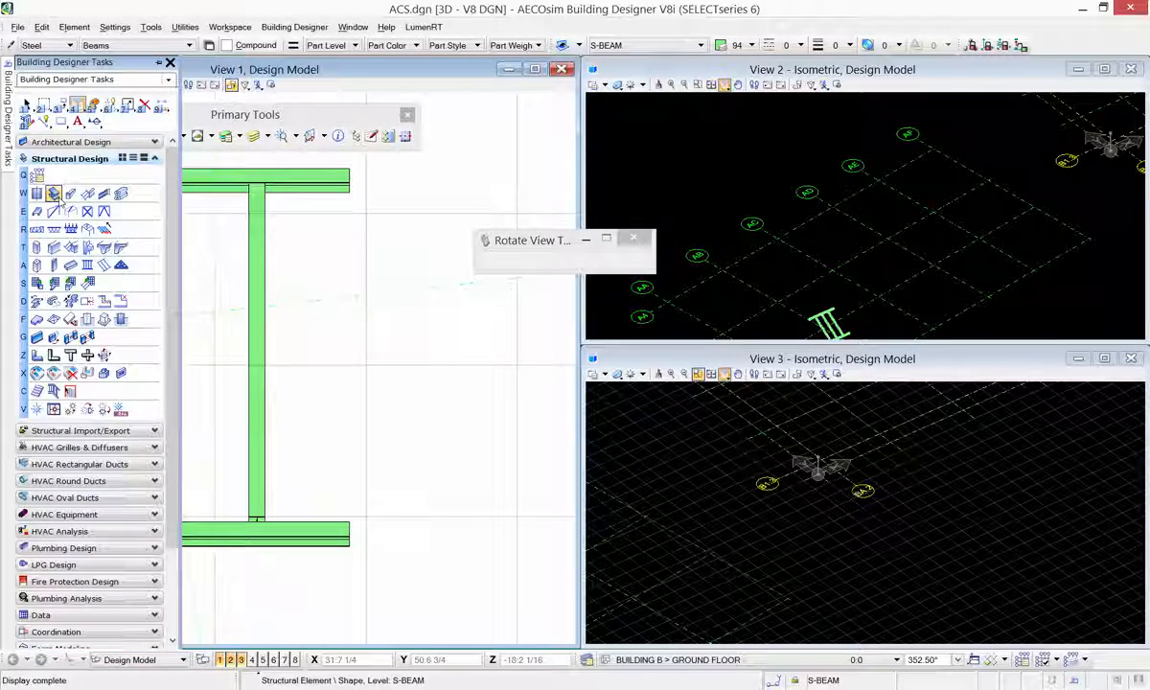
{"action": "left_click", "coordinate": [54, 195]}
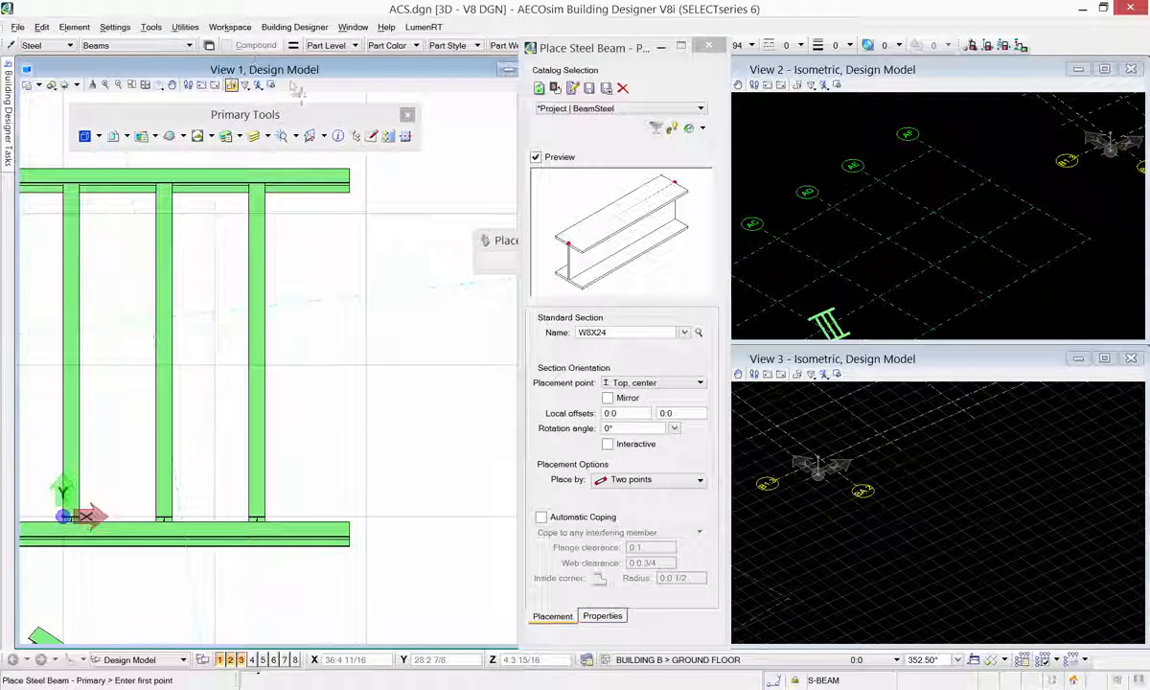
{"action": "left_click", "coordinate": [323, 135]}
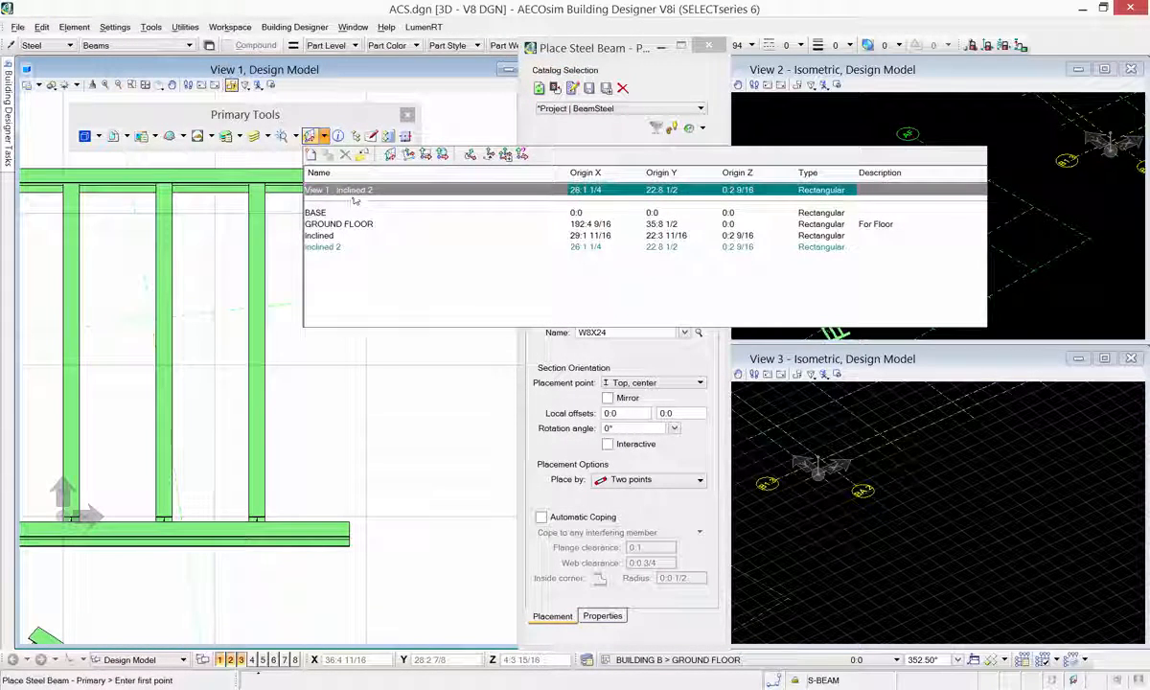
{"action": "right_click", "coordinate": [341, 249]}
{"action": "left_click", "coordinate": [336, 245]}
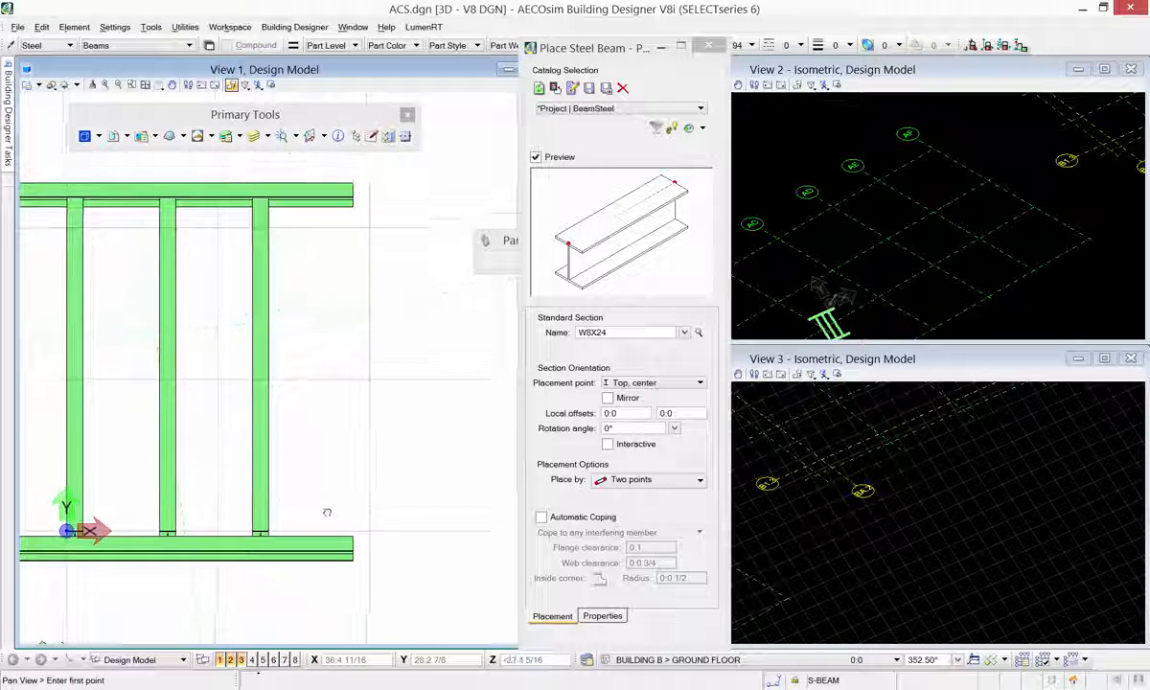
Place a W8X24 steel beam by two points in View 1, just beyond the ends of the main beams and parallel to the cross beams.
{"action": "left_click", "coordinate": [360, 532]}
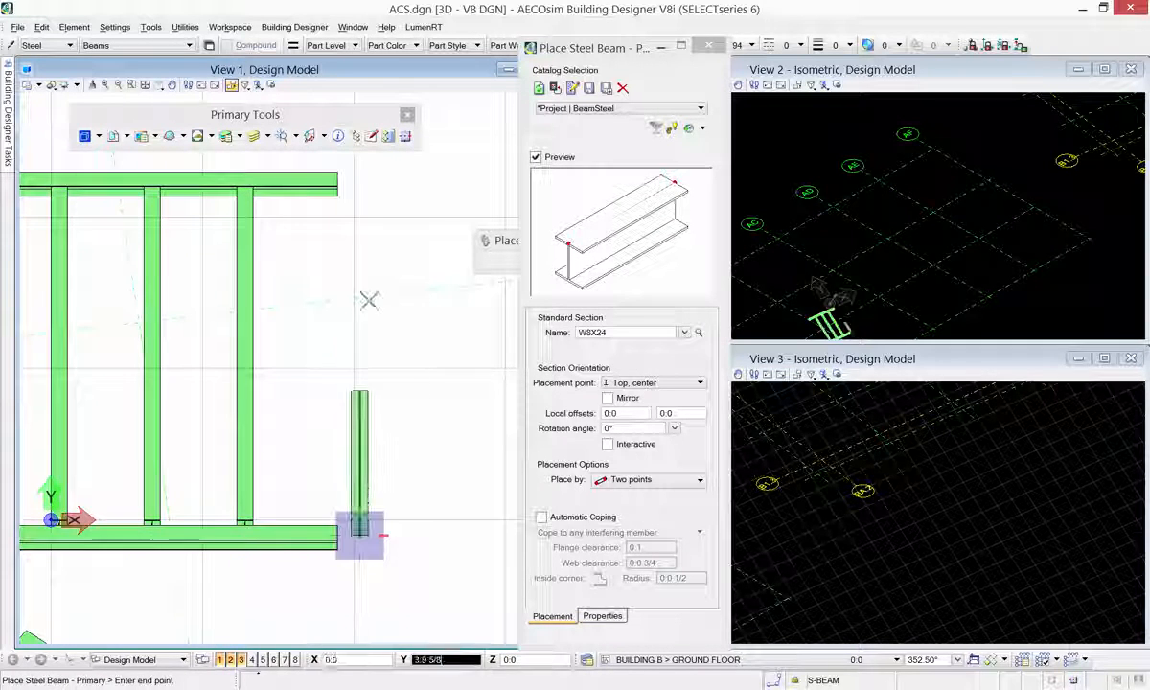
{"action": "left_click", "coordinate": [354, 180]}
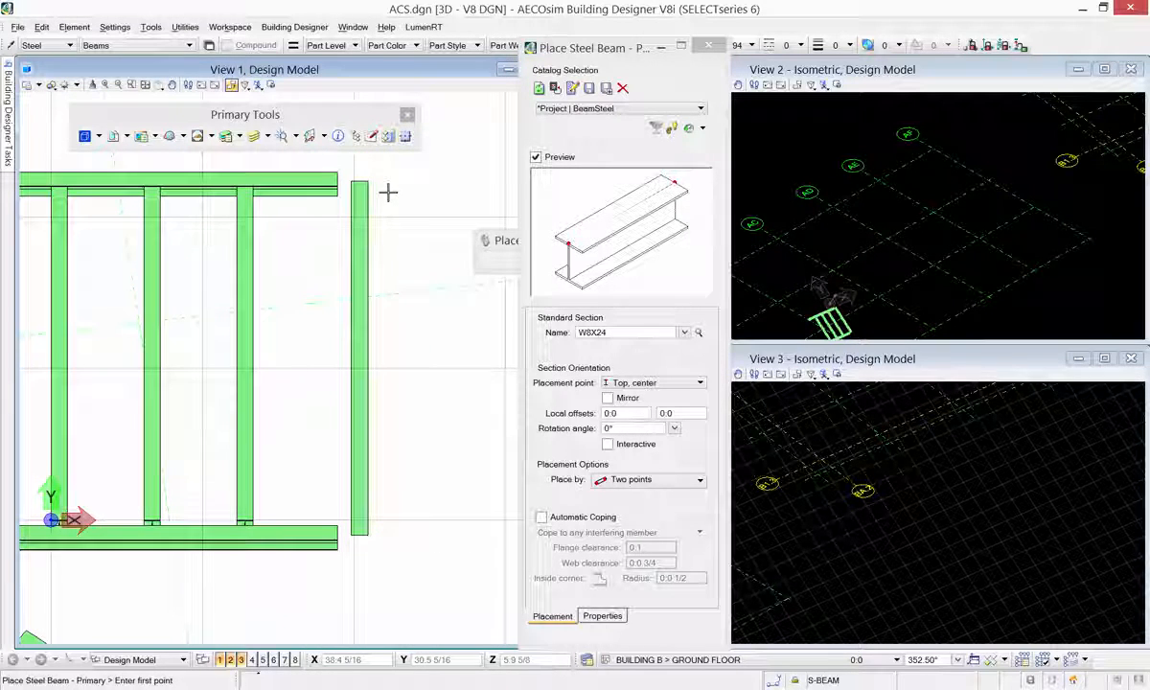
{"action": "key", "text": "1"}
{"action": "left_click", "coordinate": [397, 203]}
{"action": "middle_click_drag", "start_coordinate": [416, 454], "coordinate": [265, 285], "text": "shift"}
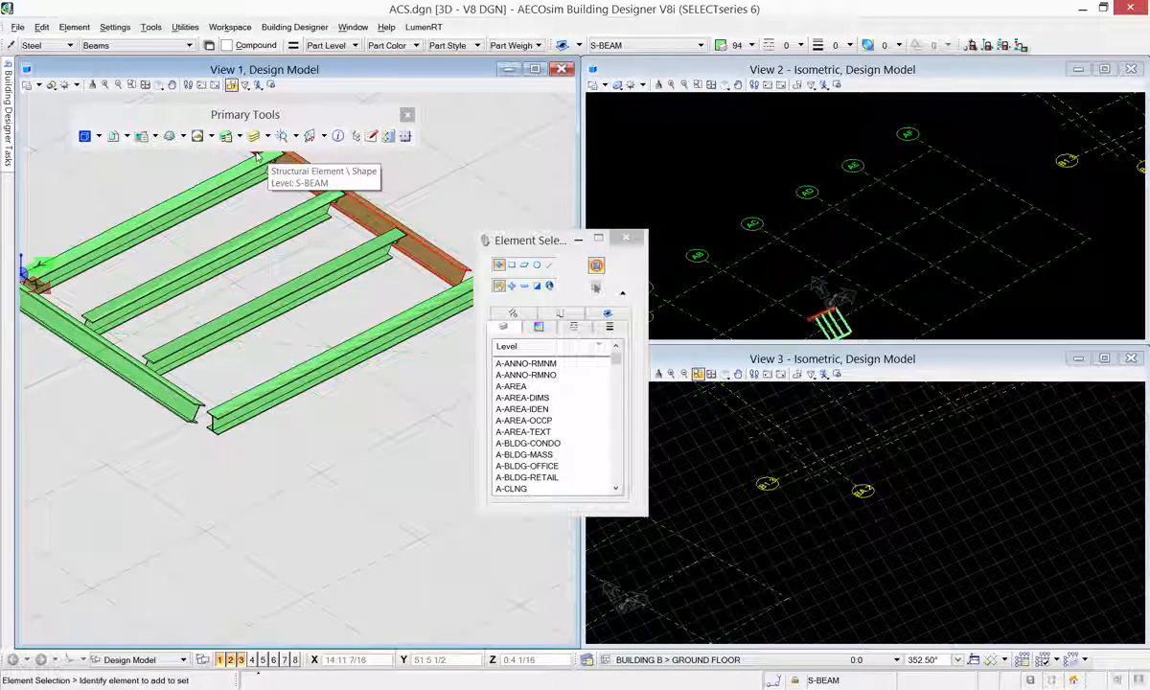
Make BASE the active coordinate system in View 1.
{"action": "left_click", "coordinate": [325, 137]}
{"action": "double_click", "coordinate": [316, 211]}
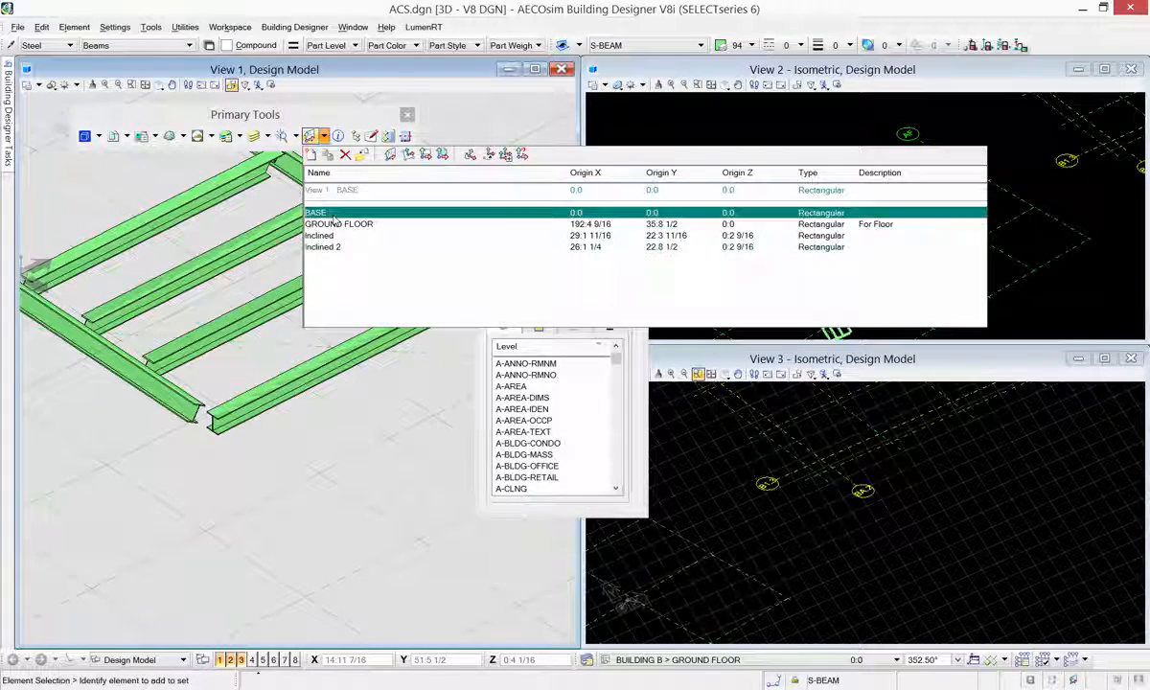
{"action": "scroll", "coordinate": [242, 477], "scroll_direction": "down", "scroll_amount": 3}
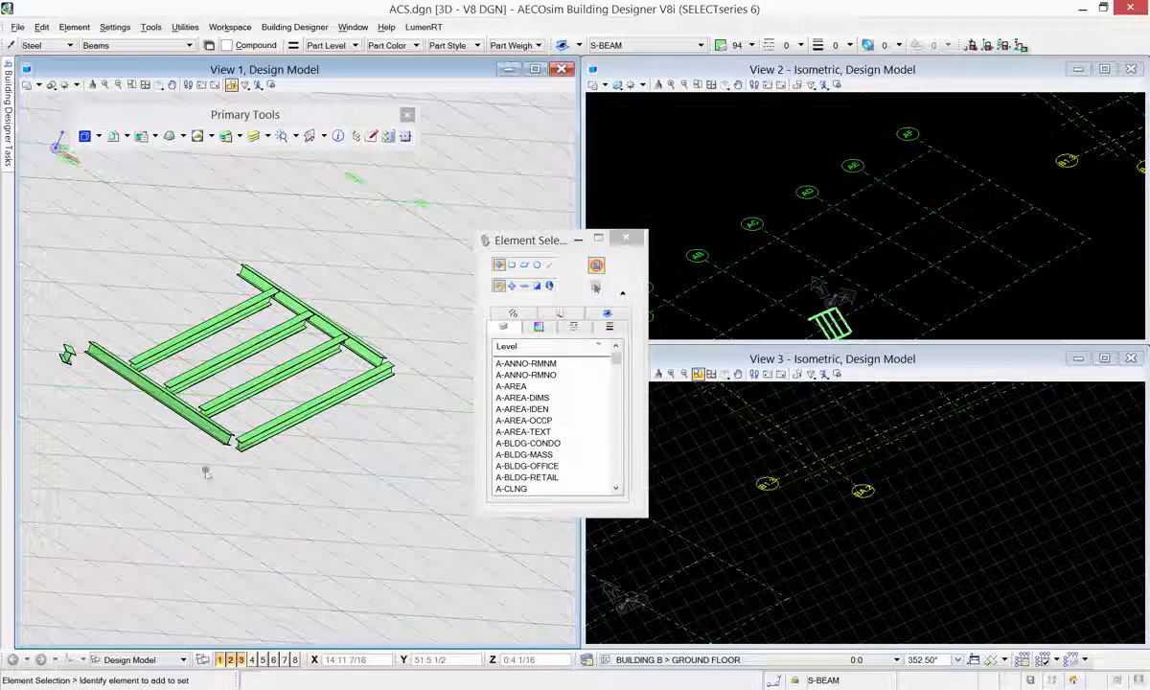
Place a W8X24 steel beam between the near ends of the two main beams, with the AccuDraw plane rotated to the current coordinate system.
{"action": "scroll", "coordinate": [69, 351], "scroll_direction": "up", "scroll_amount": 4}
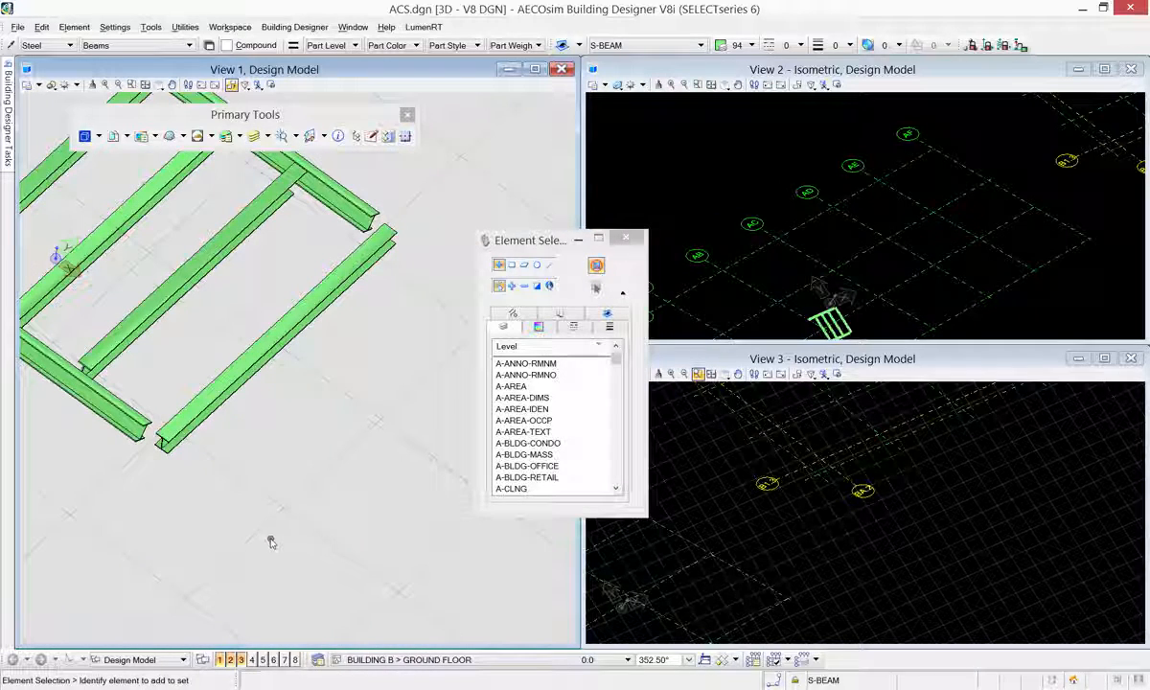
{"action": "key", "text": "F11"}
{"action": "mouse_move", "coordinate": [12, 138]}
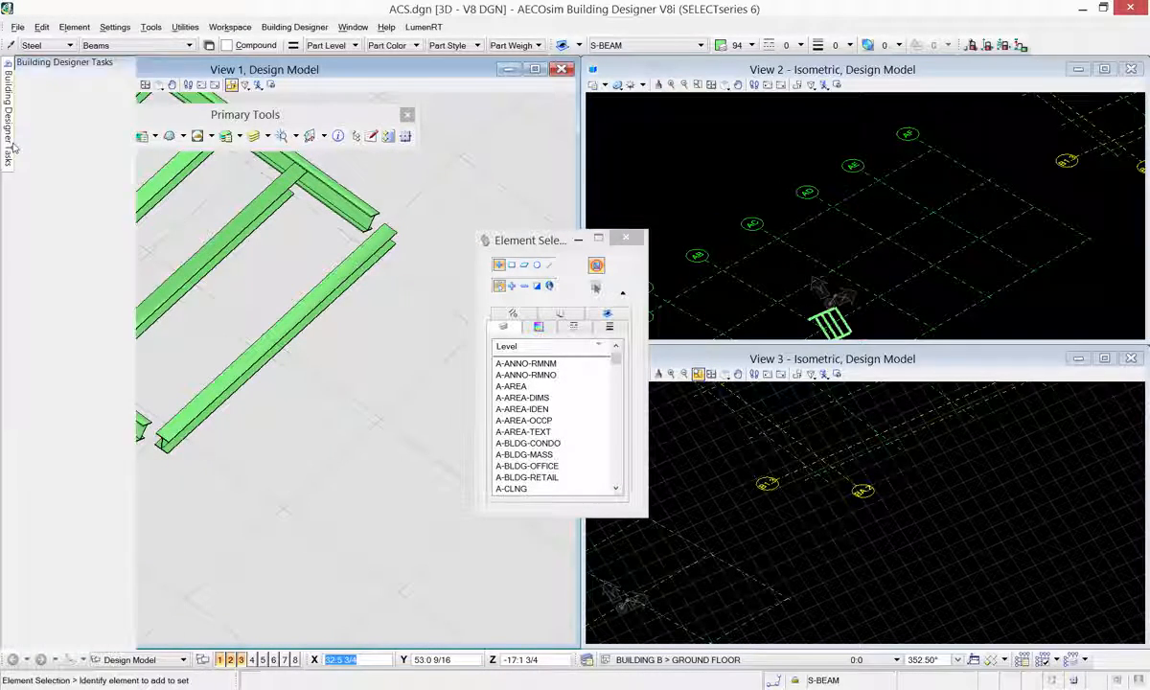
{"action": "left_click", "coordinate": [54, 193]}
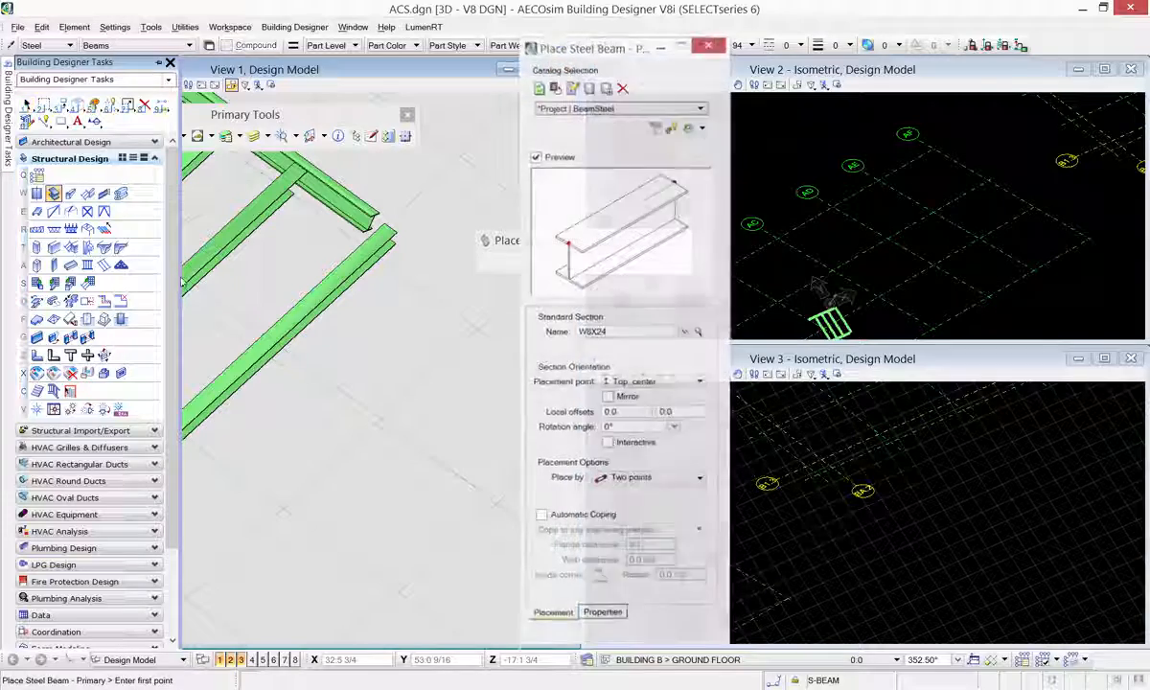
{"action": "middle_click_drag", "start_coordinate": [237, 291], "coordinate": [242, 306]}
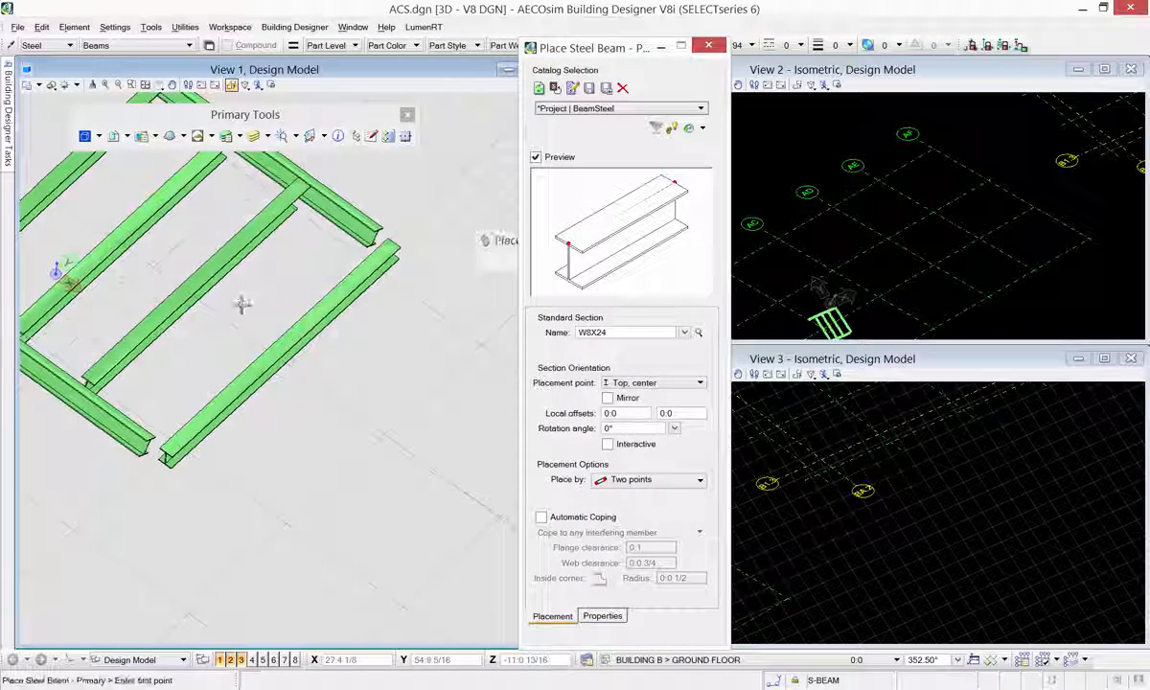
{"action": "left_click", "coordinate": [154, 439]}
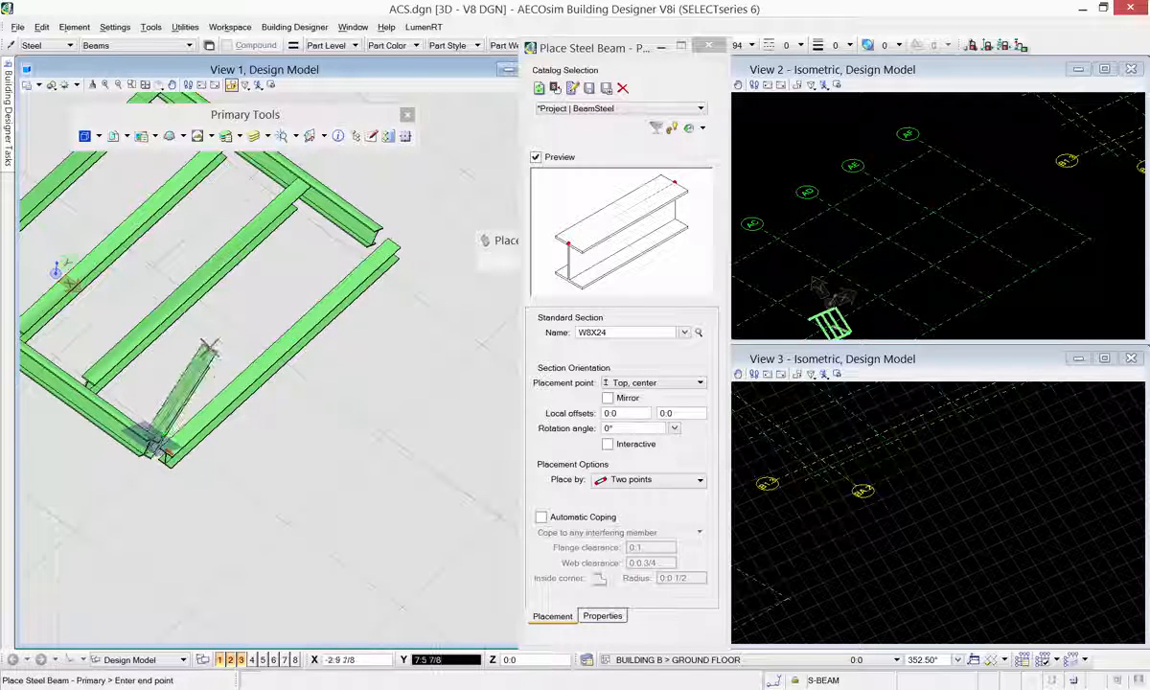
{"action": "key", "text": "r"}
{"action": "key", "text": "c"}
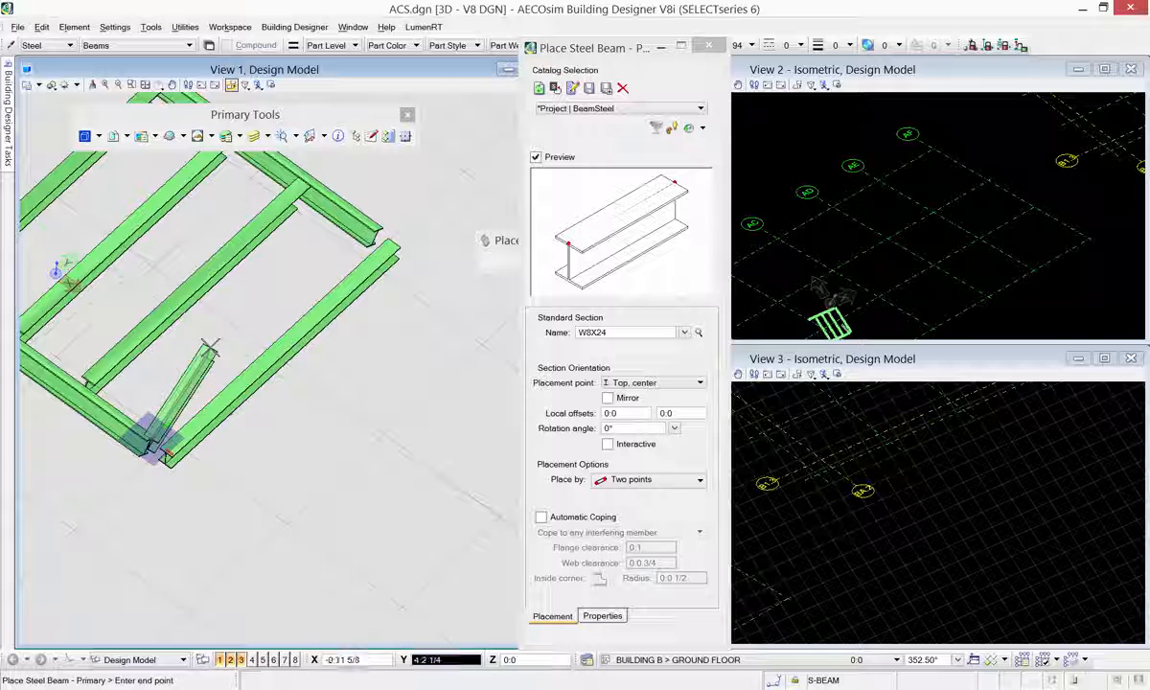
{"action": "left_click", "coordinate": [381, 225]}
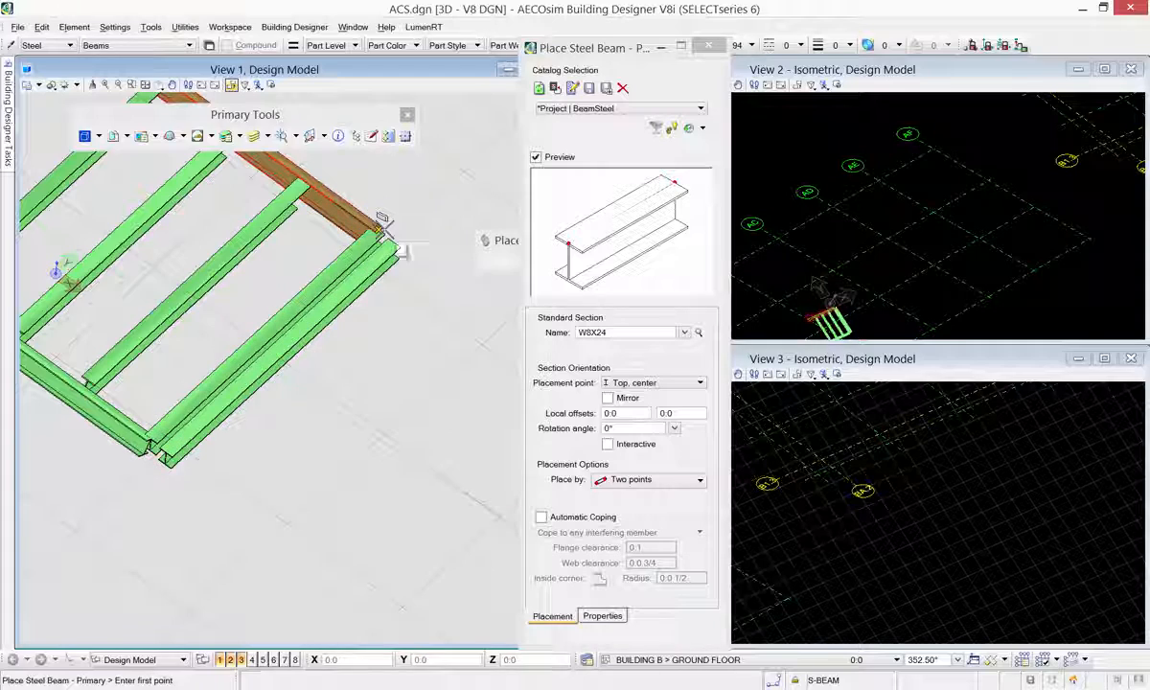
{"action": "right_click", "coordinate": [391, 237]}
{"action": "left_click", "coordinate": [407, 238]}
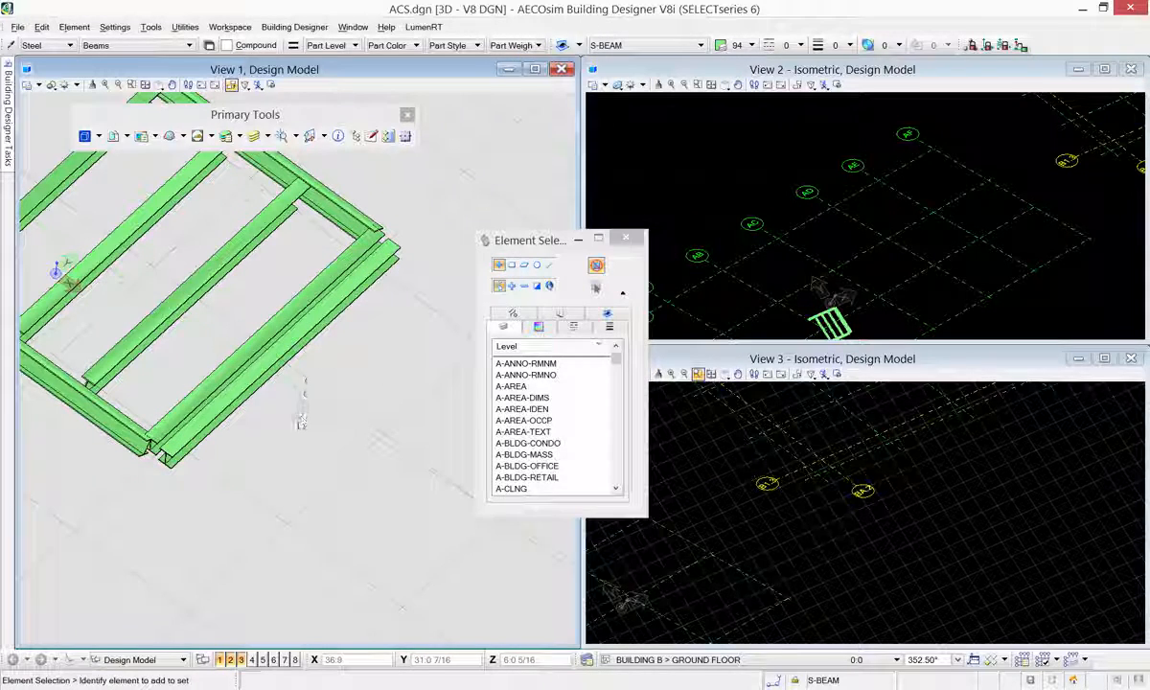
{"action": "middle_click_drag", "start_coordinate": [283, 422], "coordinate": [287, 436]}
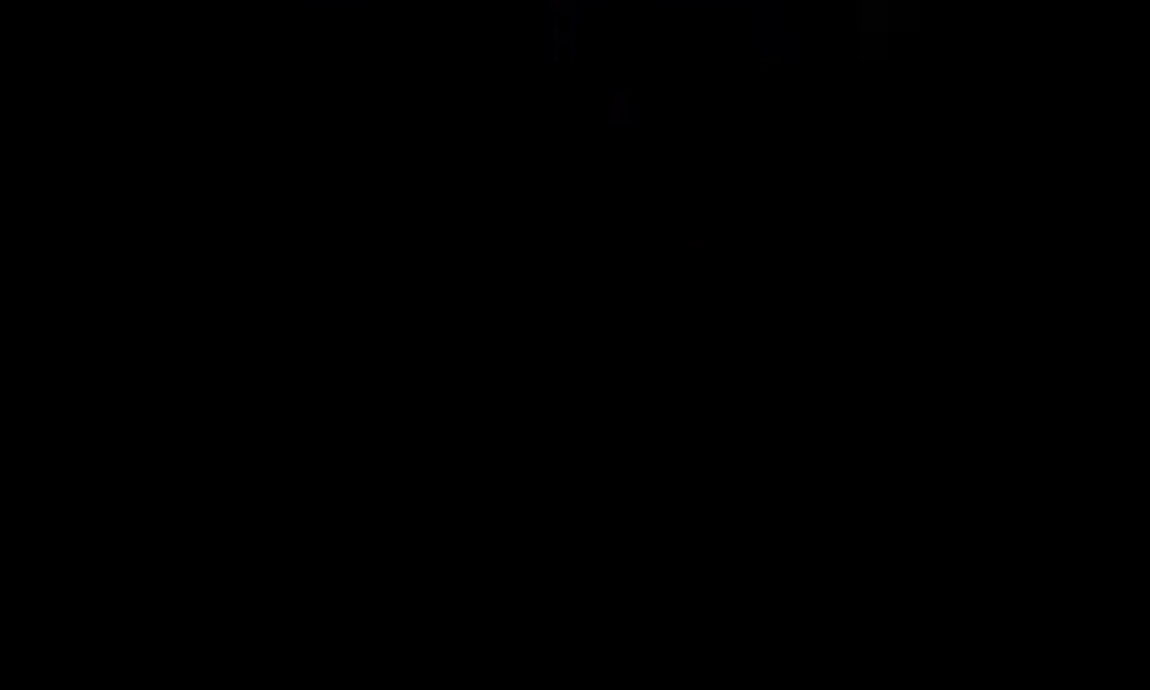